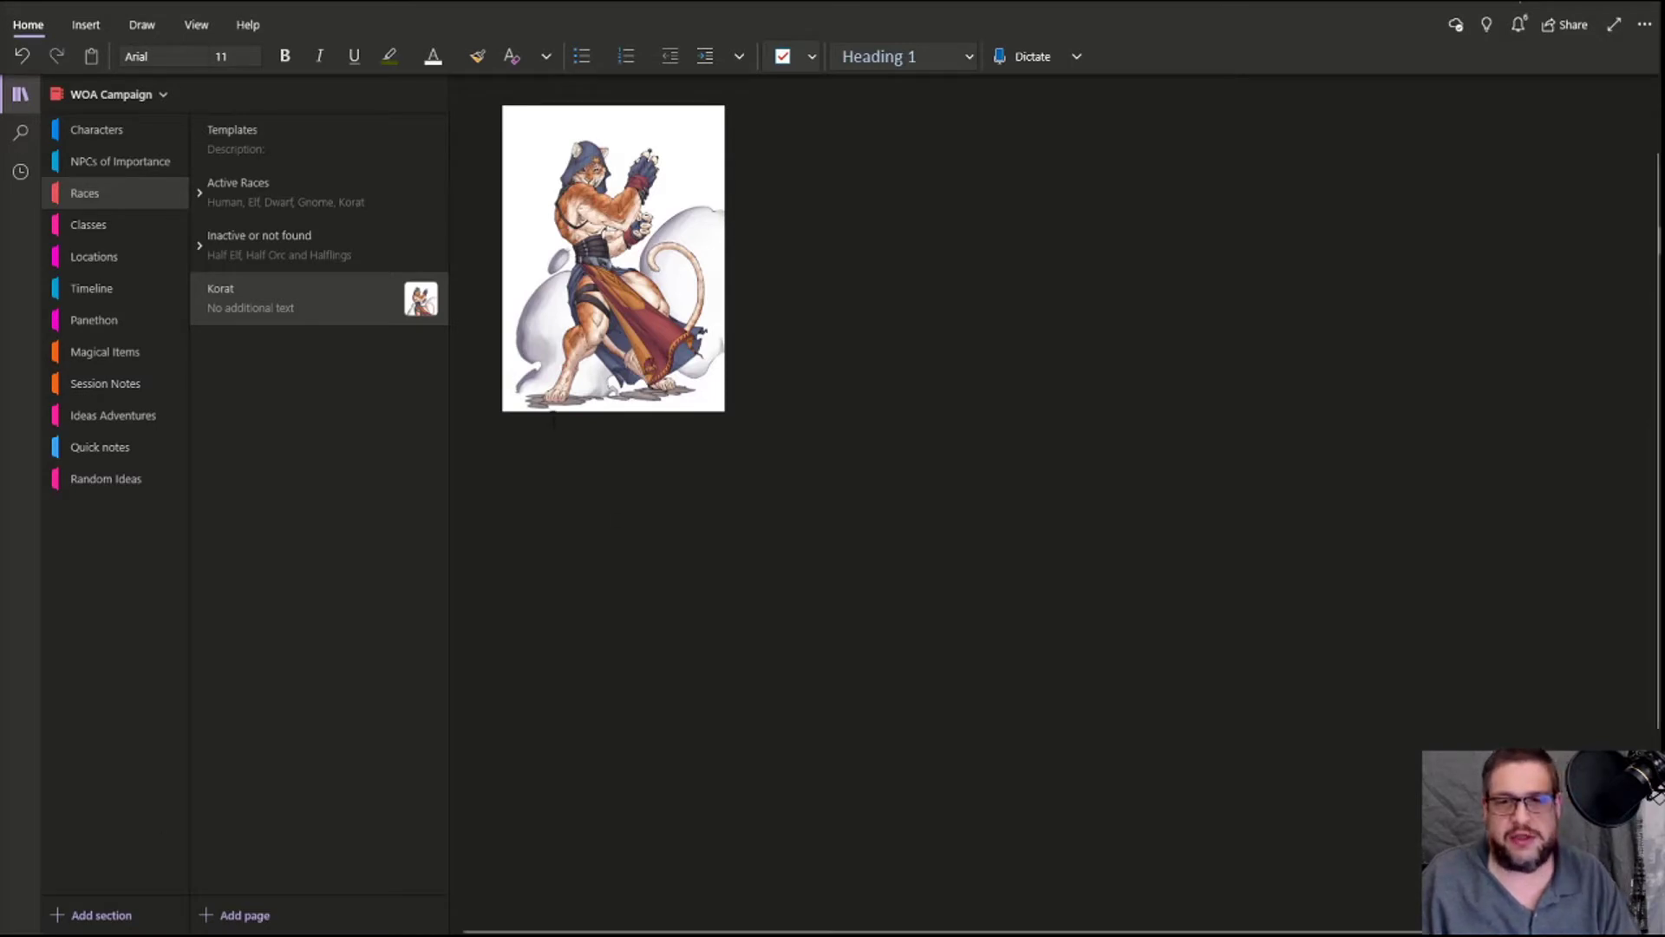
Paste the copied Korat race description below the picture and delete the source link that comes with it.
left_click(549, 433)
key("ctrl+v")
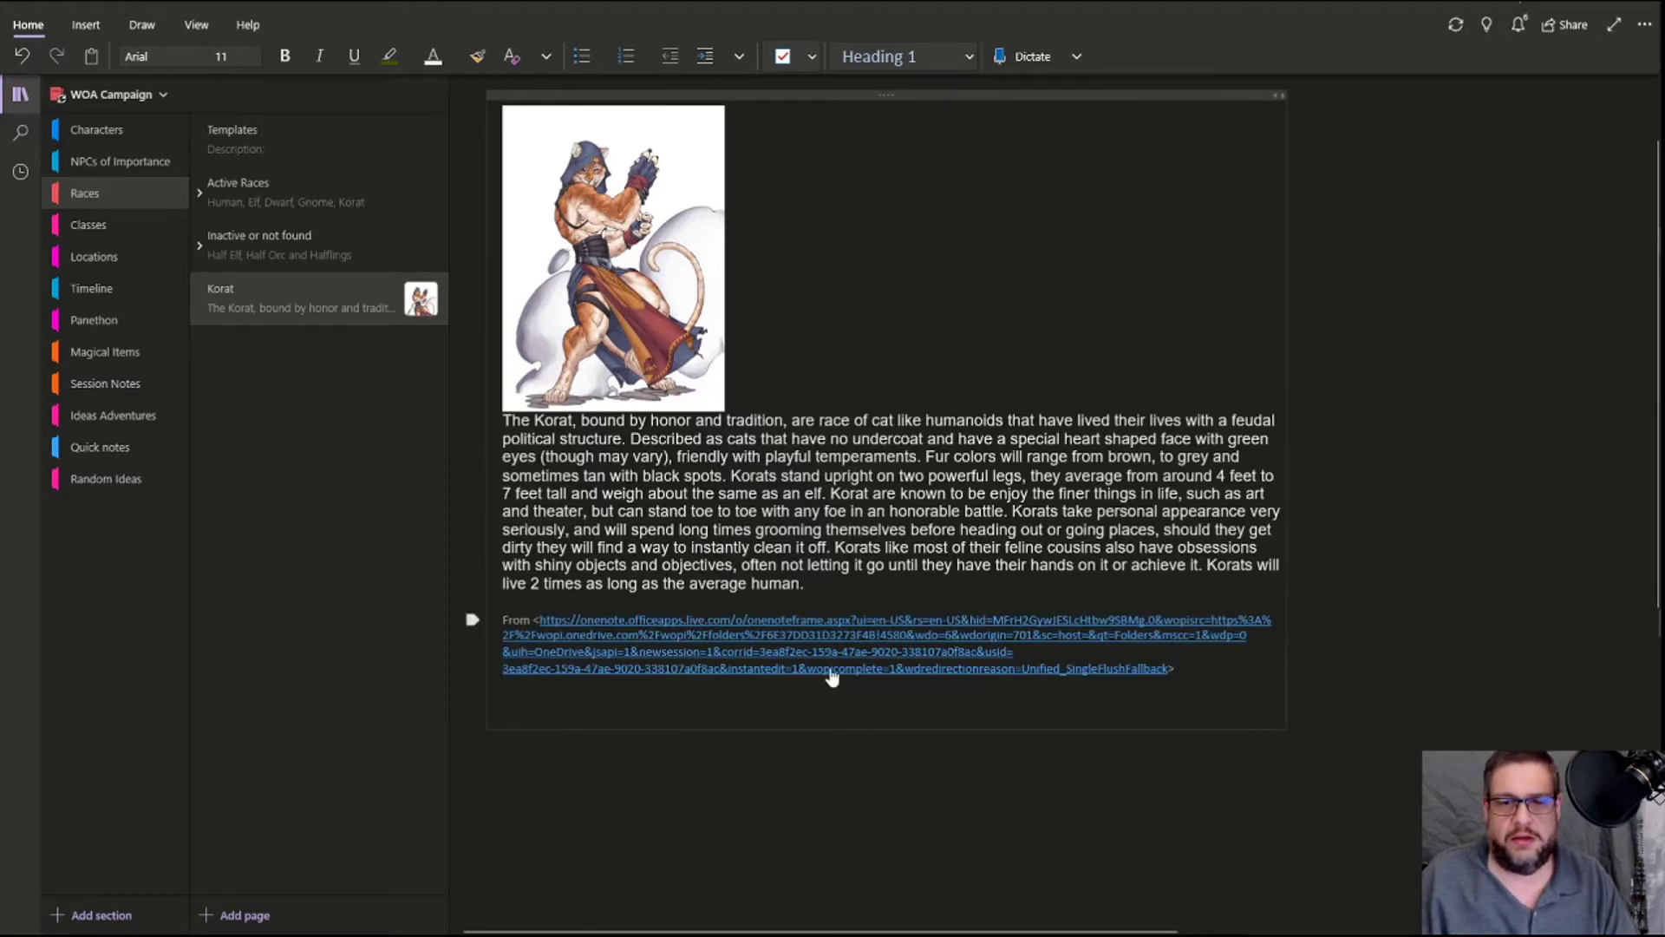
left_click_drag(1188, 675, 539, 620)
left_click(472, 620)
key("Delete")
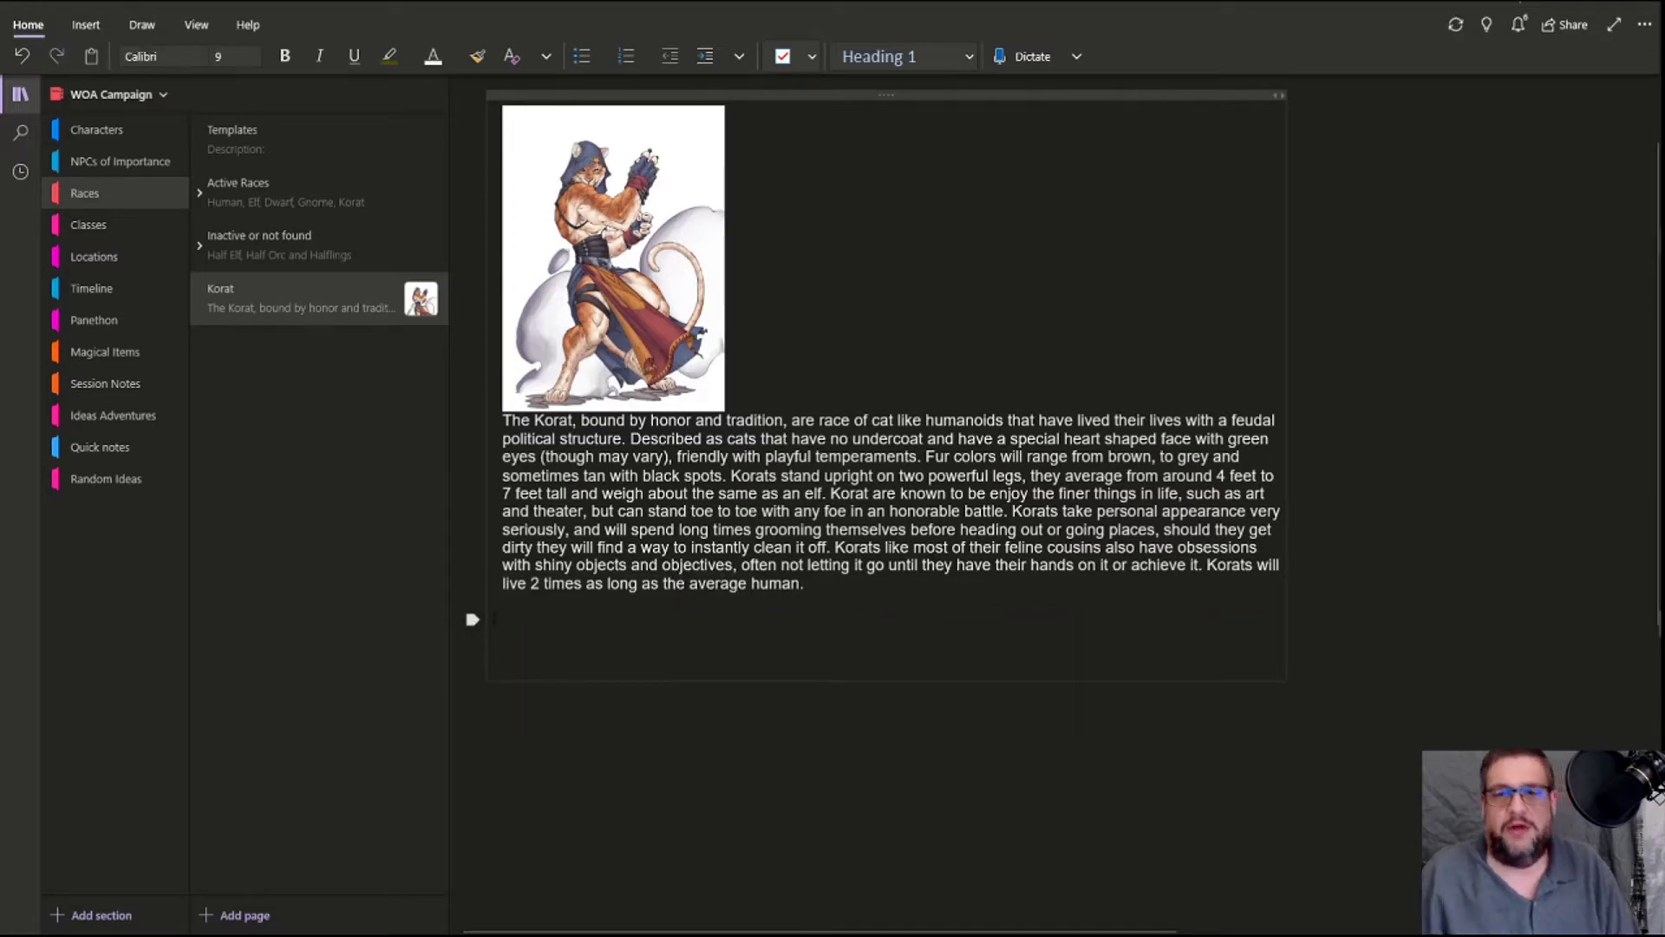
Insert a blank line between the Korat picture and the description paragraph.
left_click(644, 348)
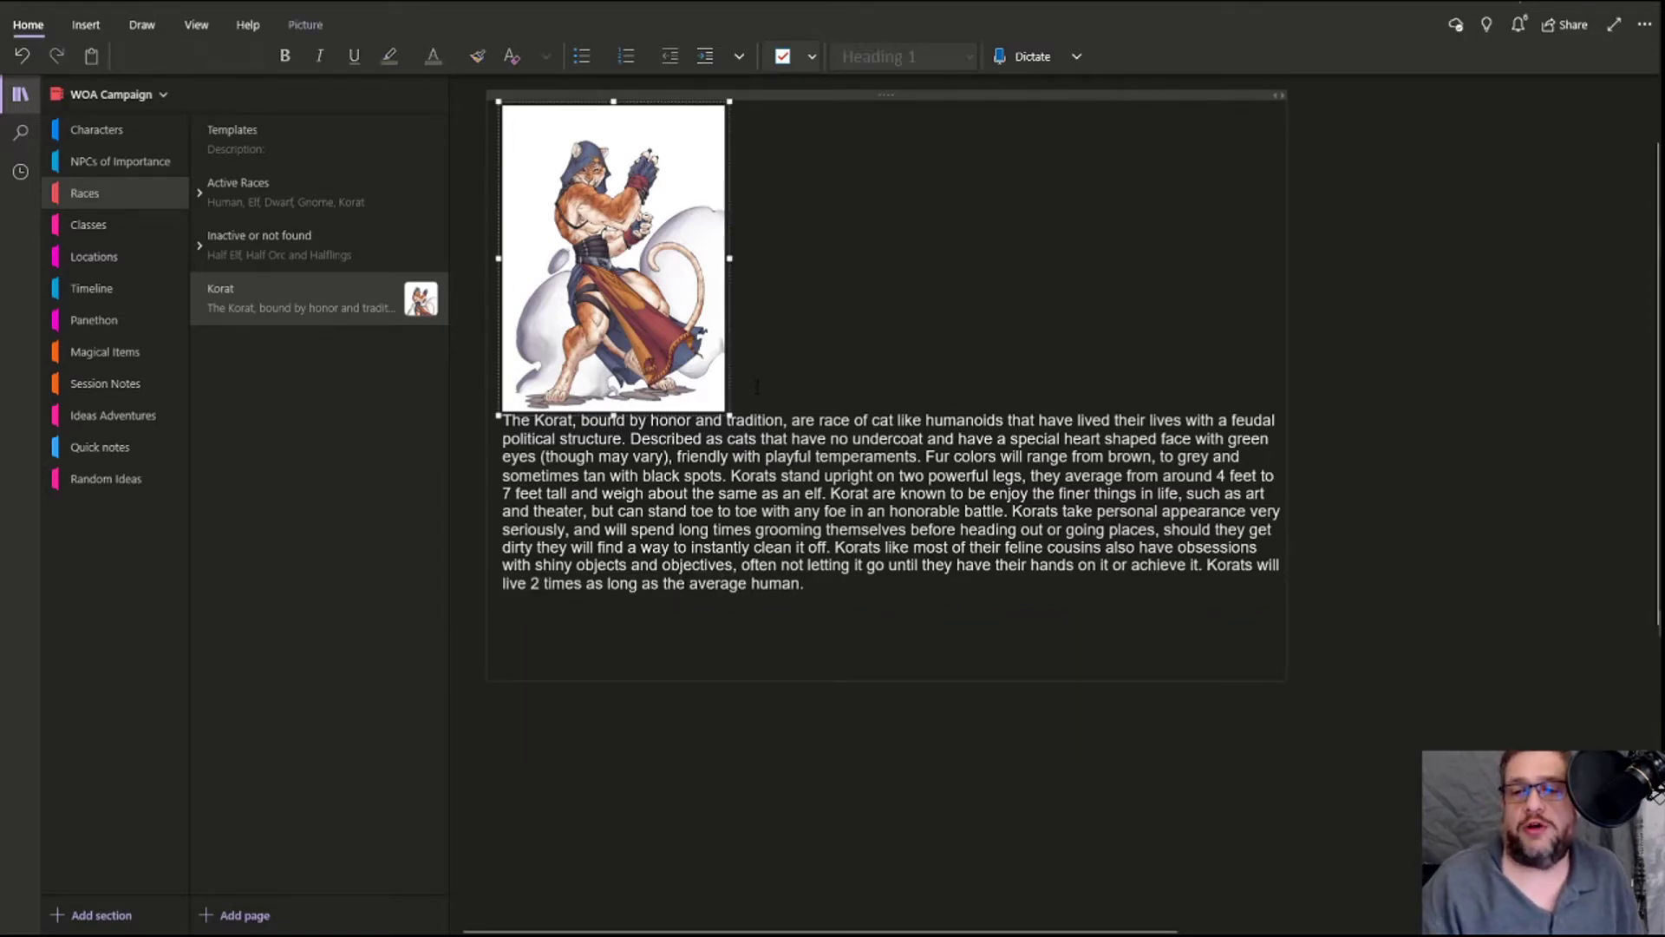
left_click(757, 387)
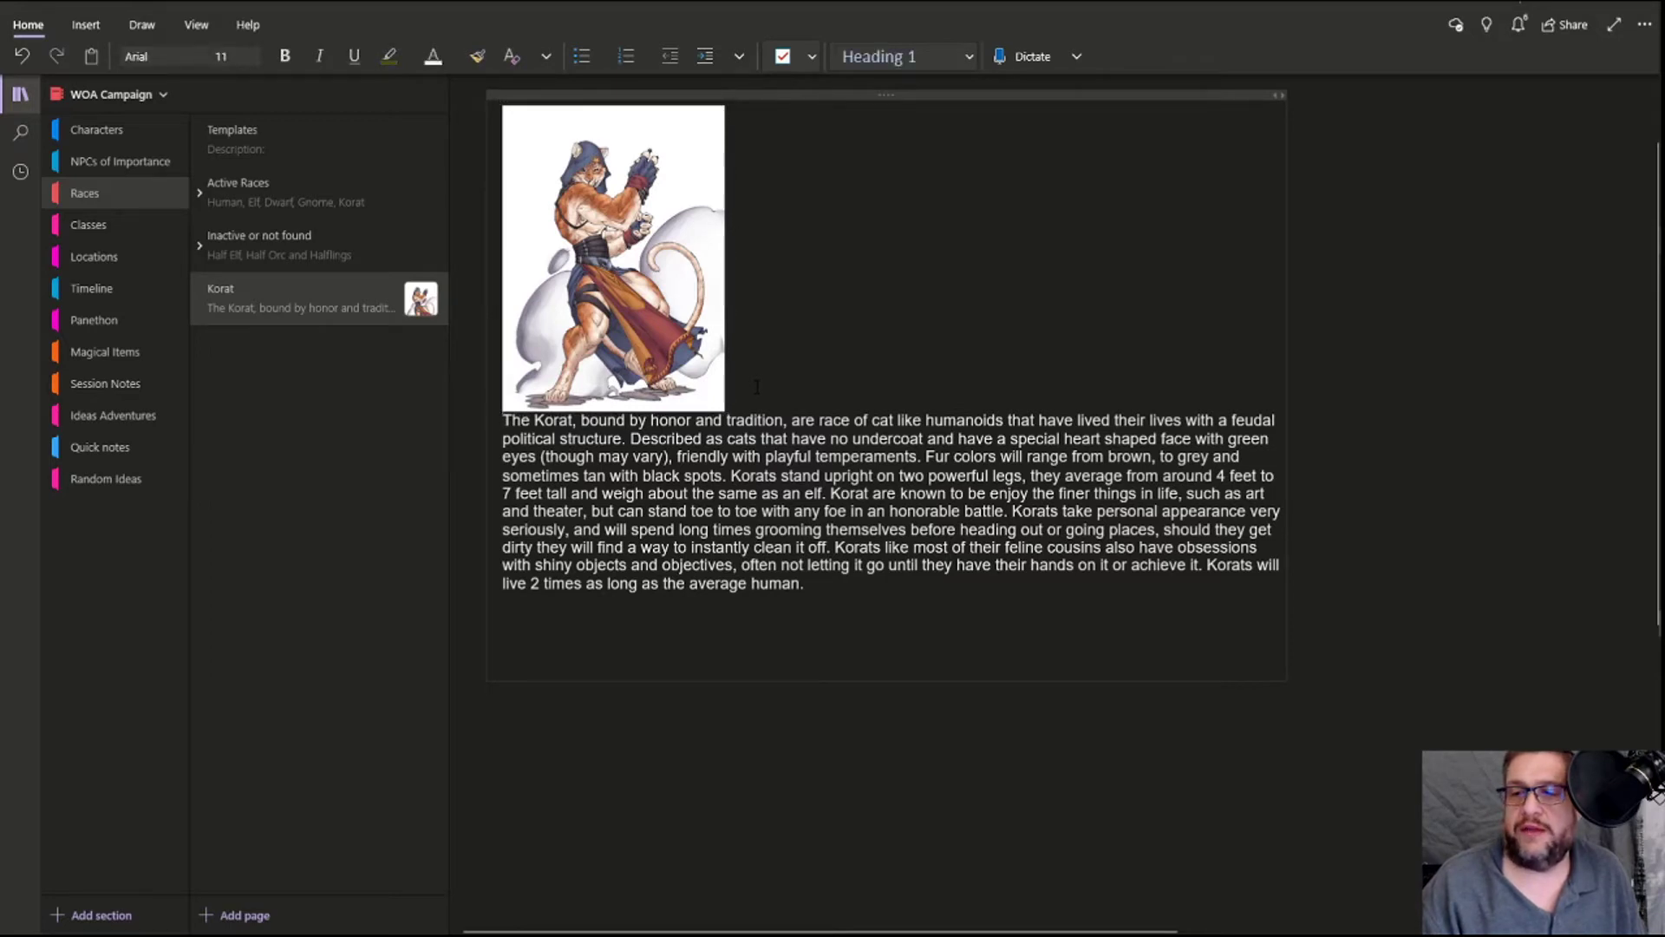
key("Return")
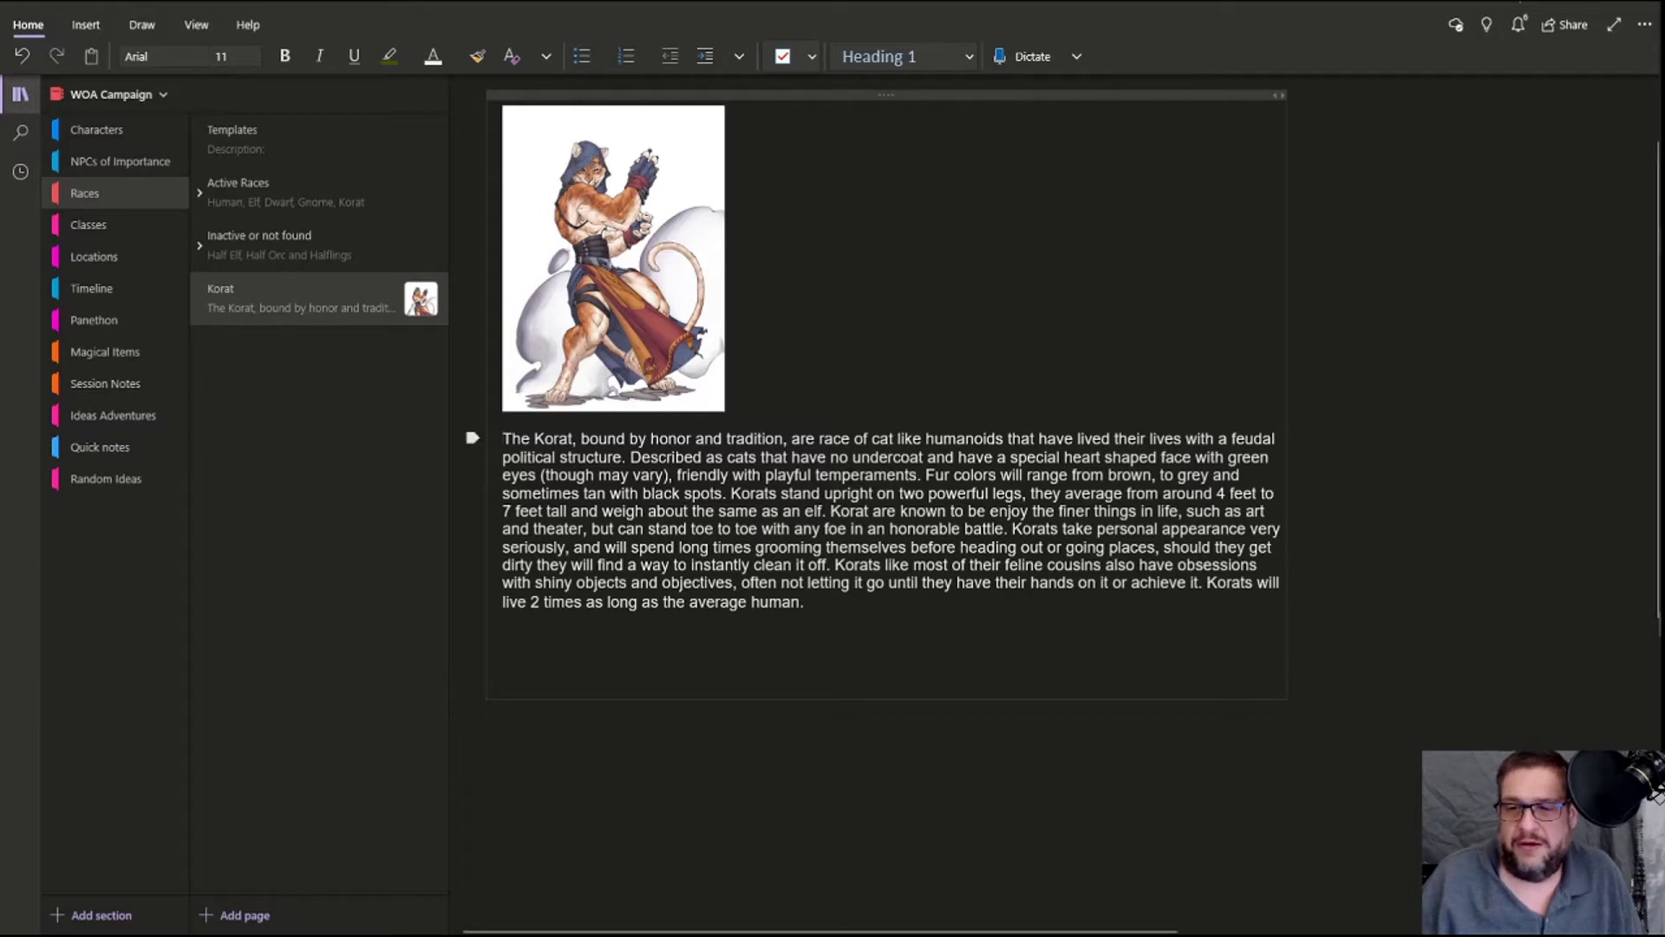
Correct the description by removing the extra word "be" from "known to be enjoy the finer things".
double_click(977, 511)
key("BackSpace")
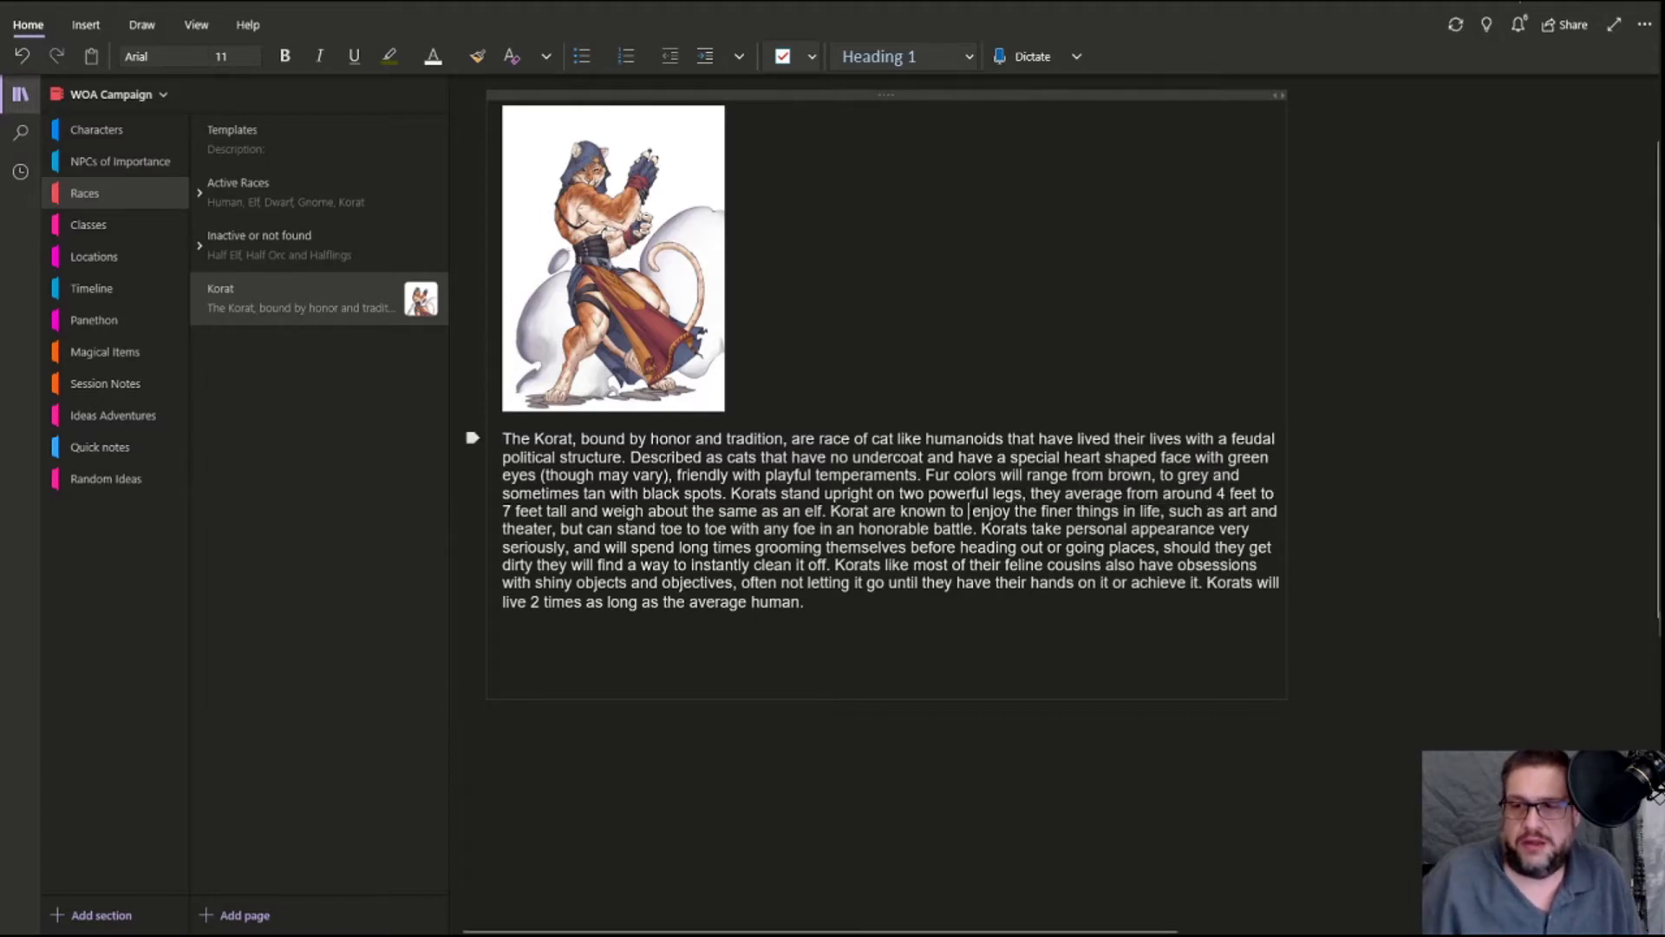
key("Delete")
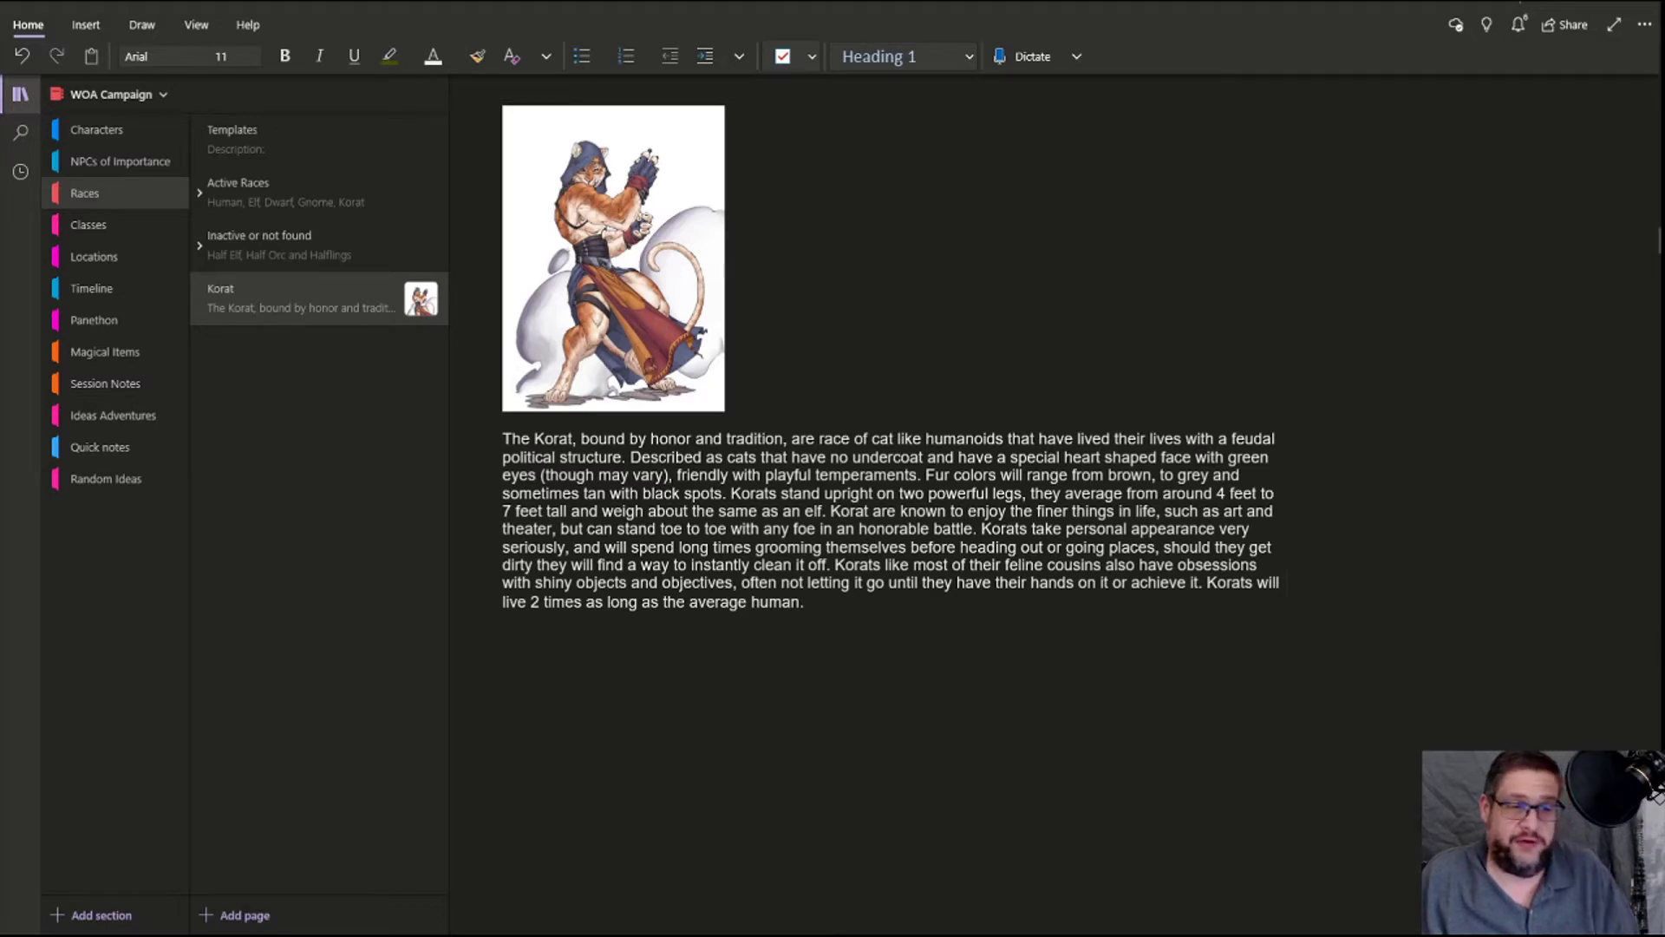
Paste the Natural Weapon racial ability below the description and delete its pasted source link.
left_click(752, 674)
key("ctrl+v")
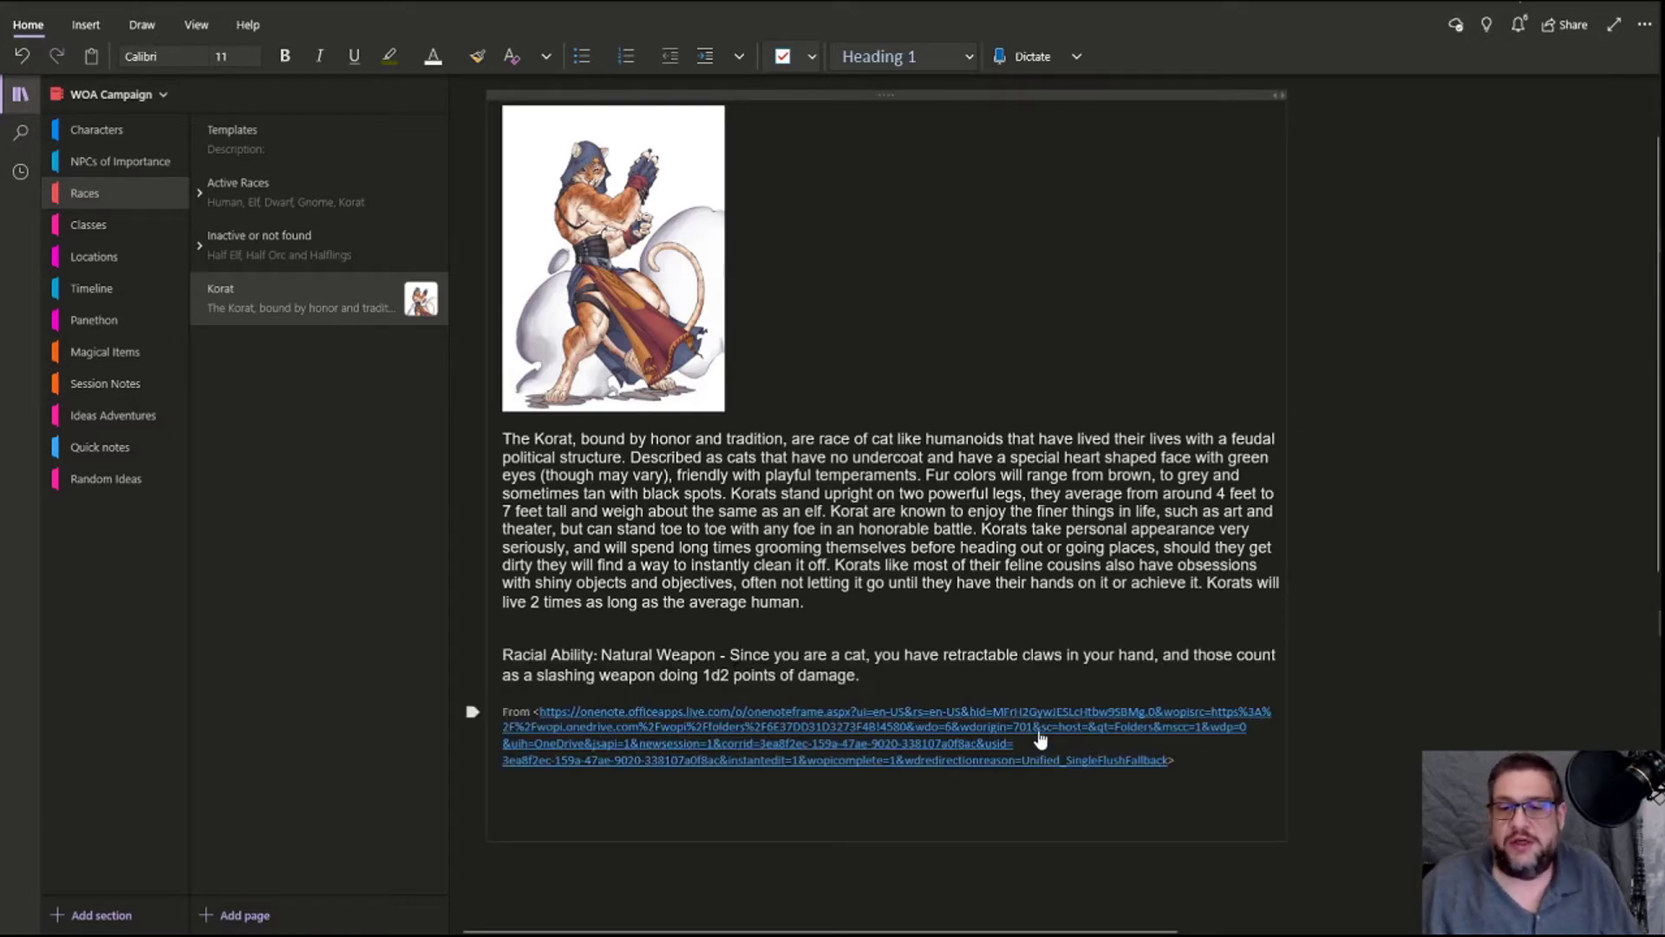
left_click(473, 712)
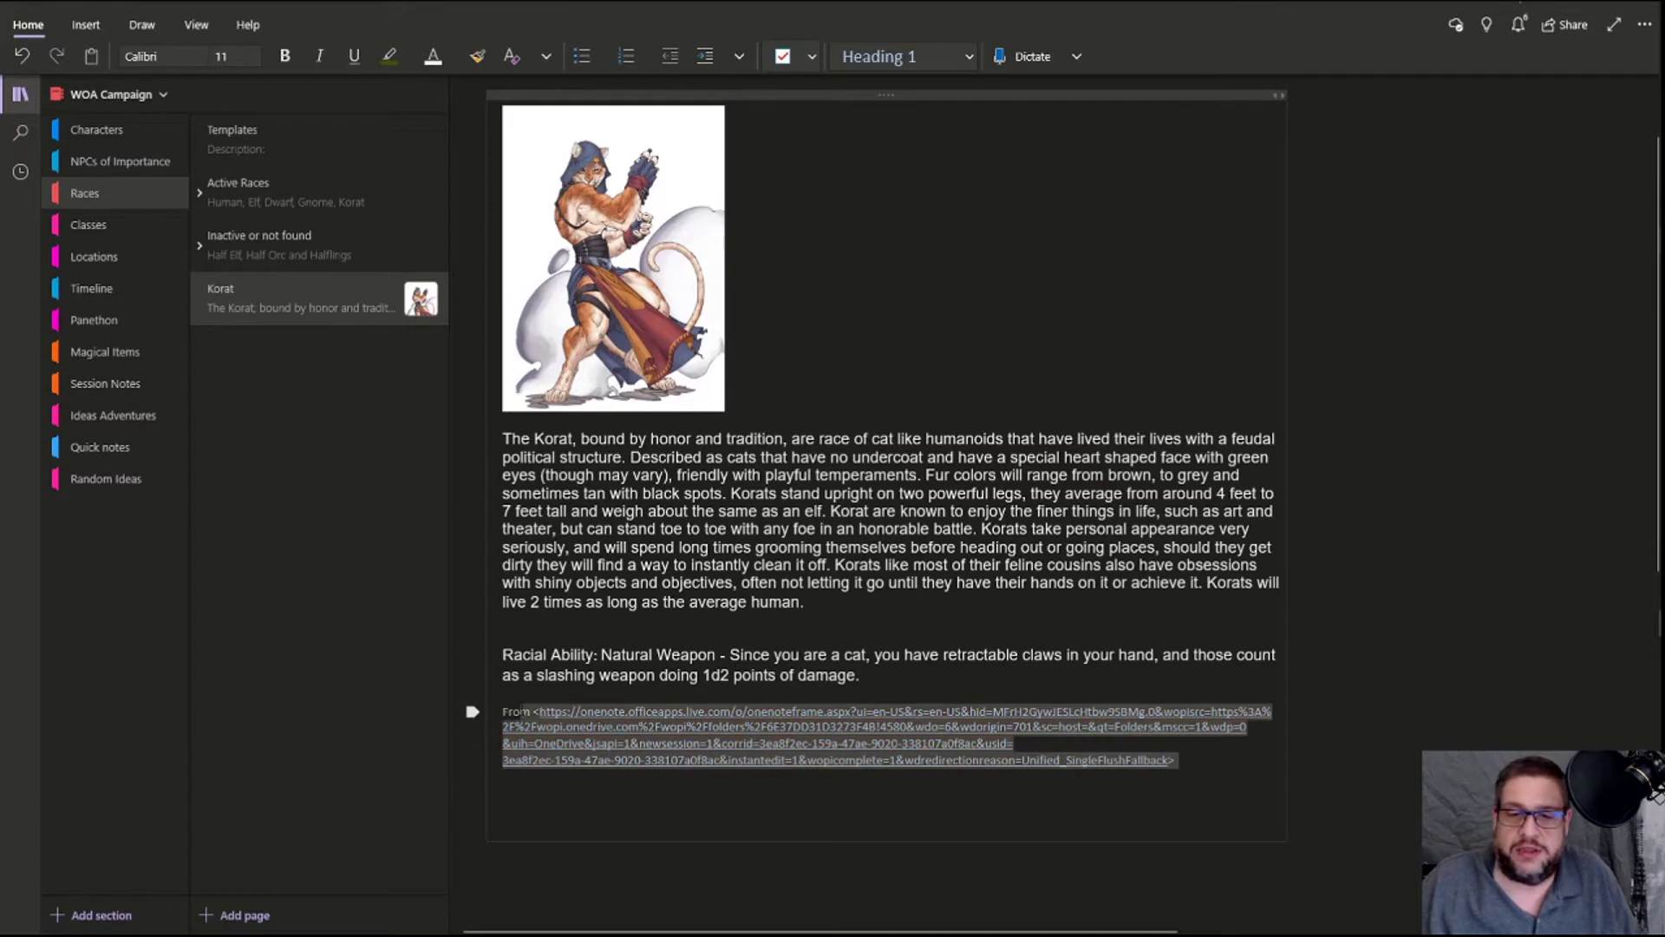
key("BackSpace")
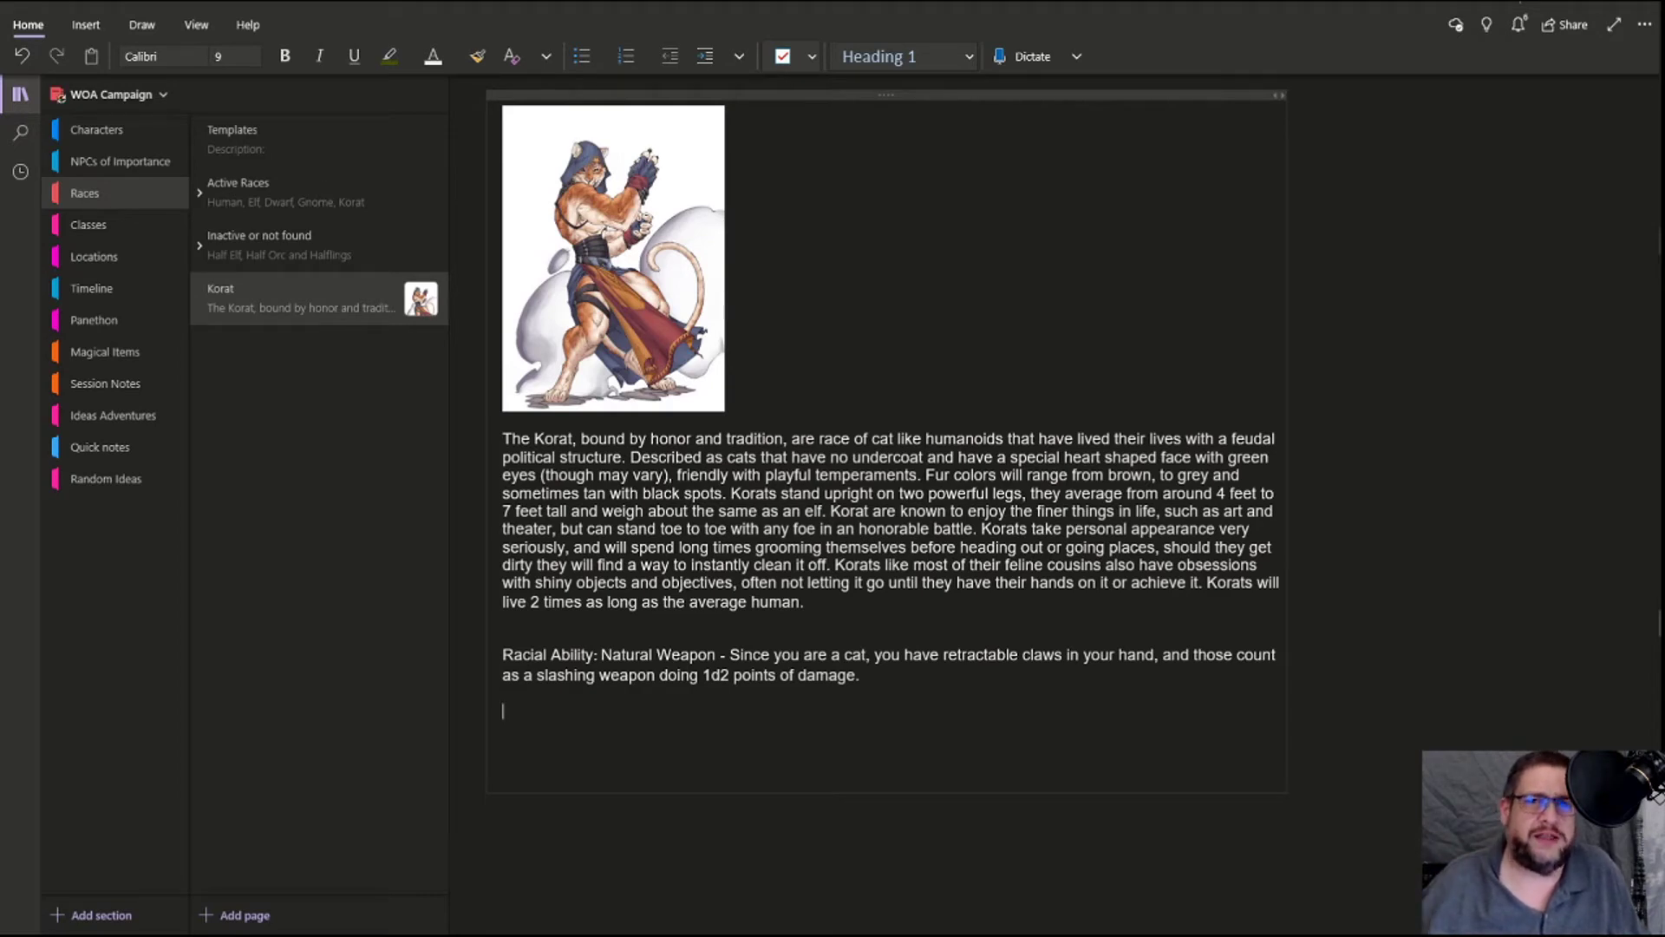
Format the Natural Weapon racial ability paragraph as a bulleted item.
key("Up")
key("Up")
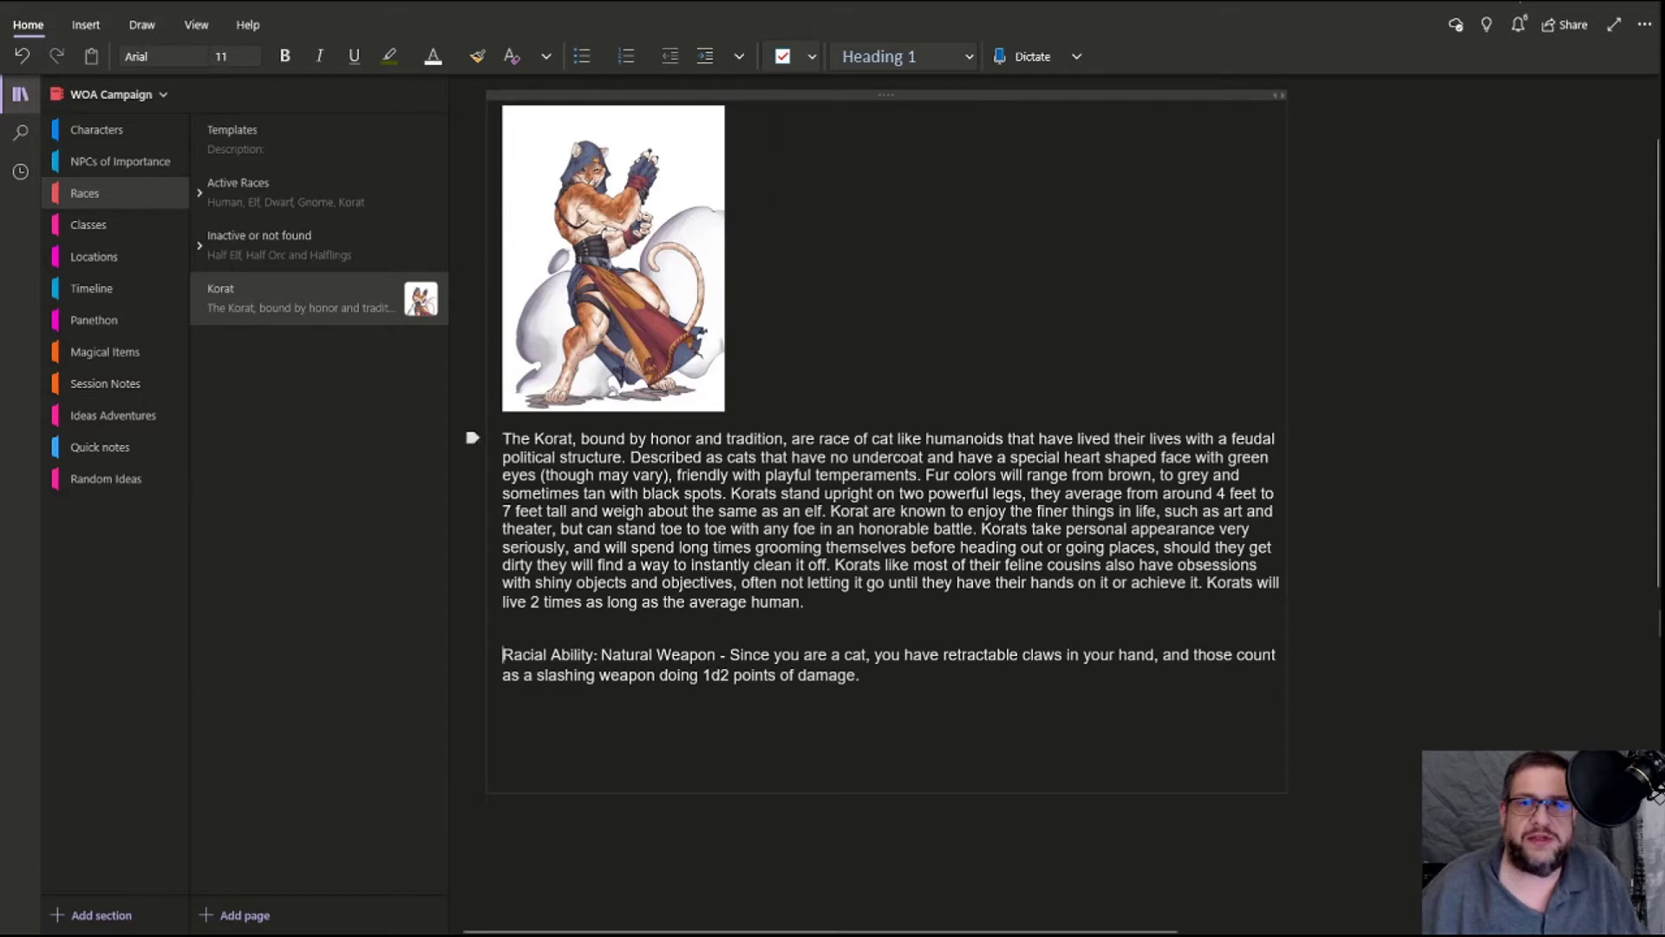
left_click(581, 55)
left_click(990, 677)
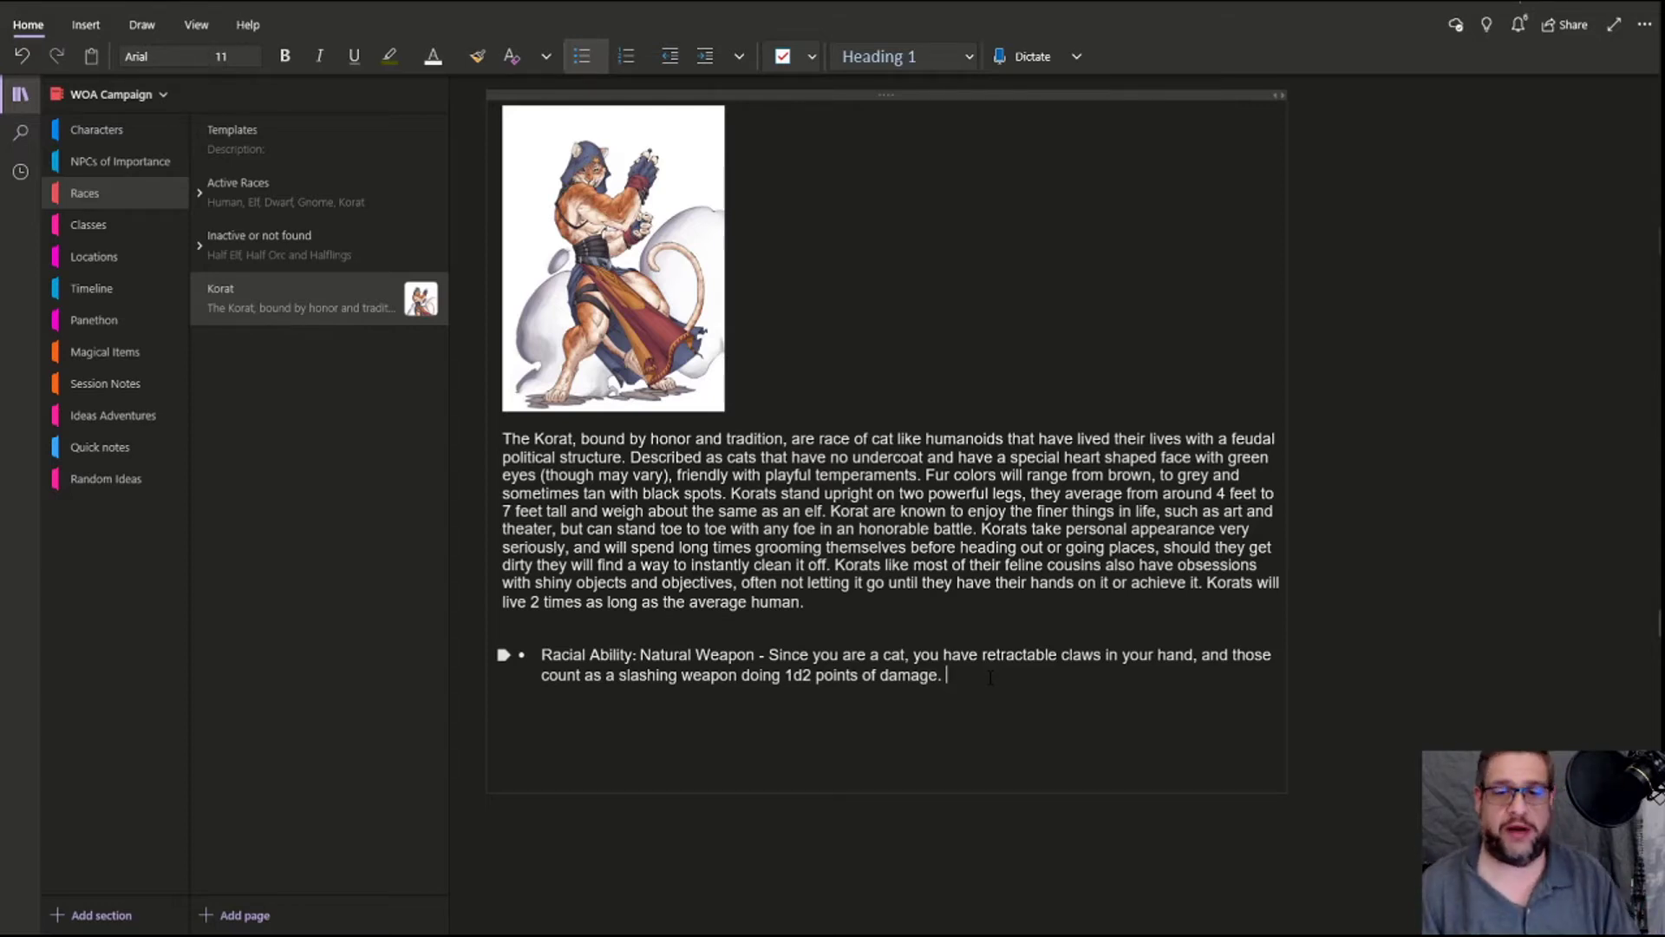
Add the Infravision racial ability (dark sight up to Short 60' range) as the second bullet, without its pasted source link.
key("Return")
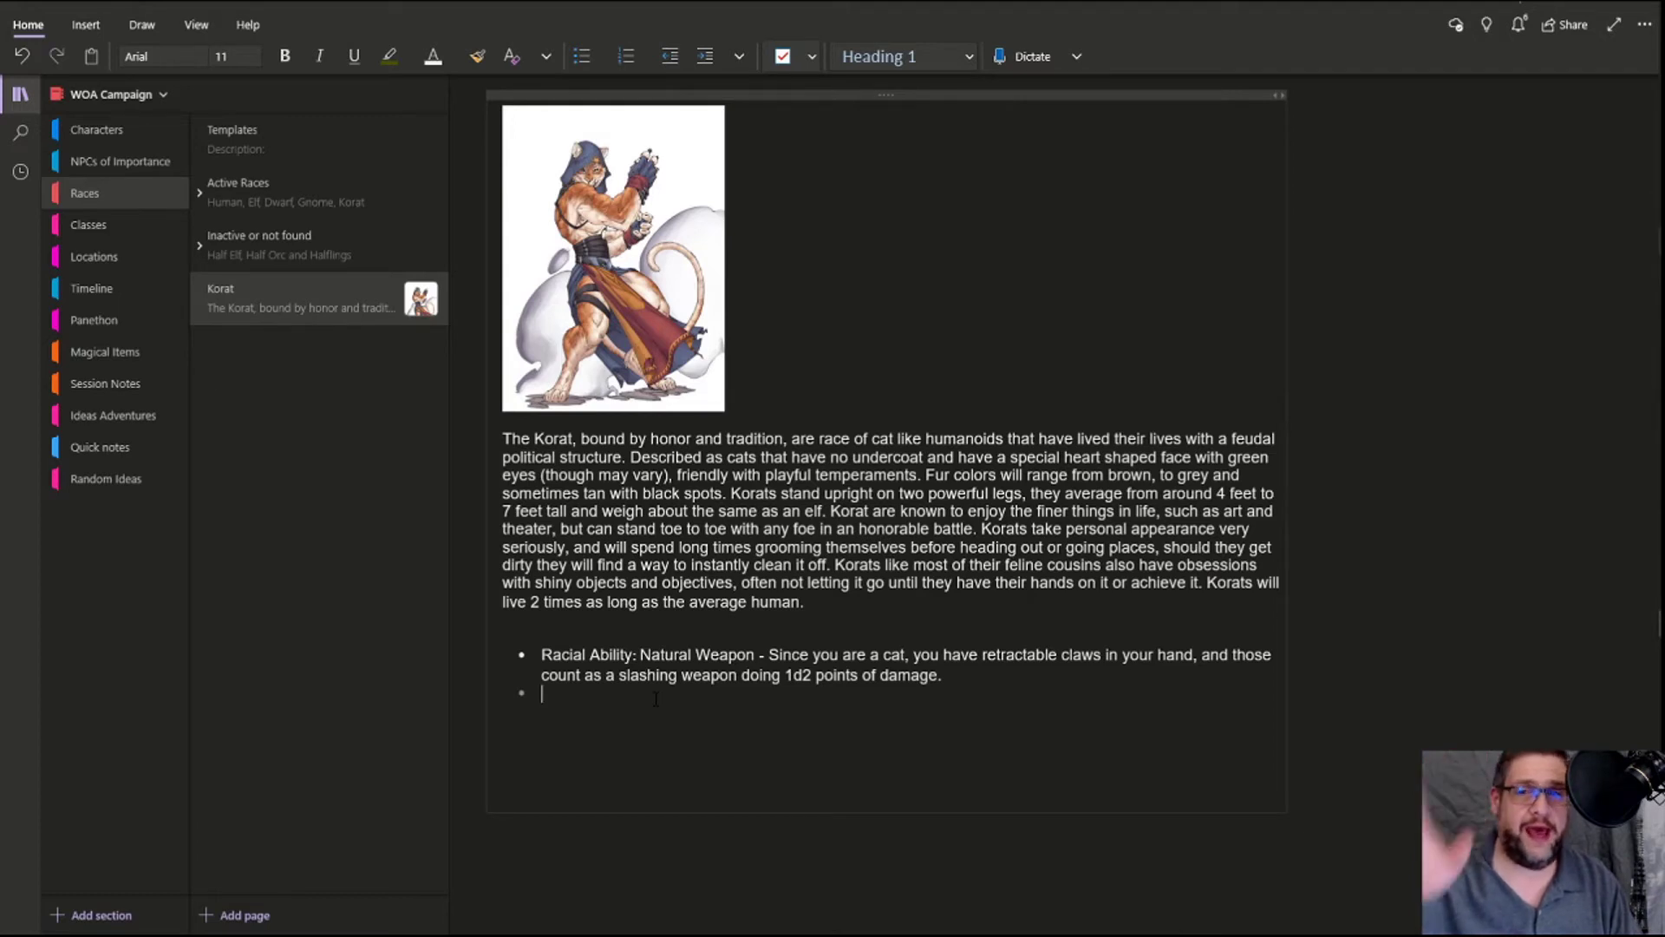
type("Racial Ability: Infravision - Korats have the ability to see in the dark up to Short (60') range in complete darkness. Natural or magical light impedes this ability.")
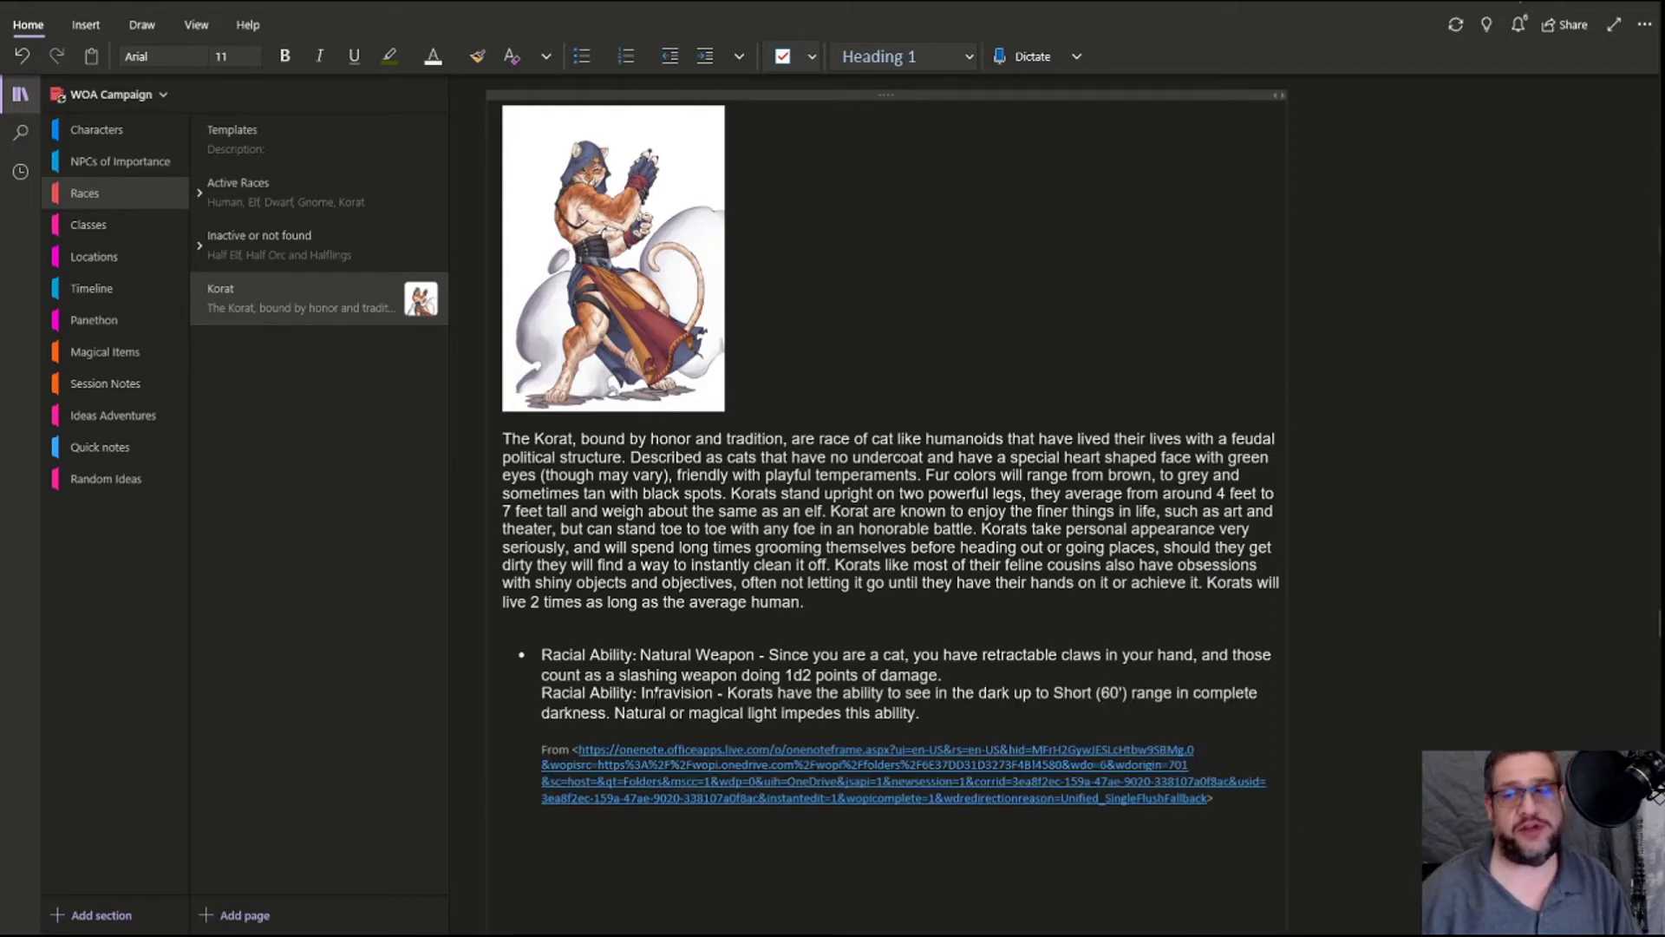
left_click(505, 749)
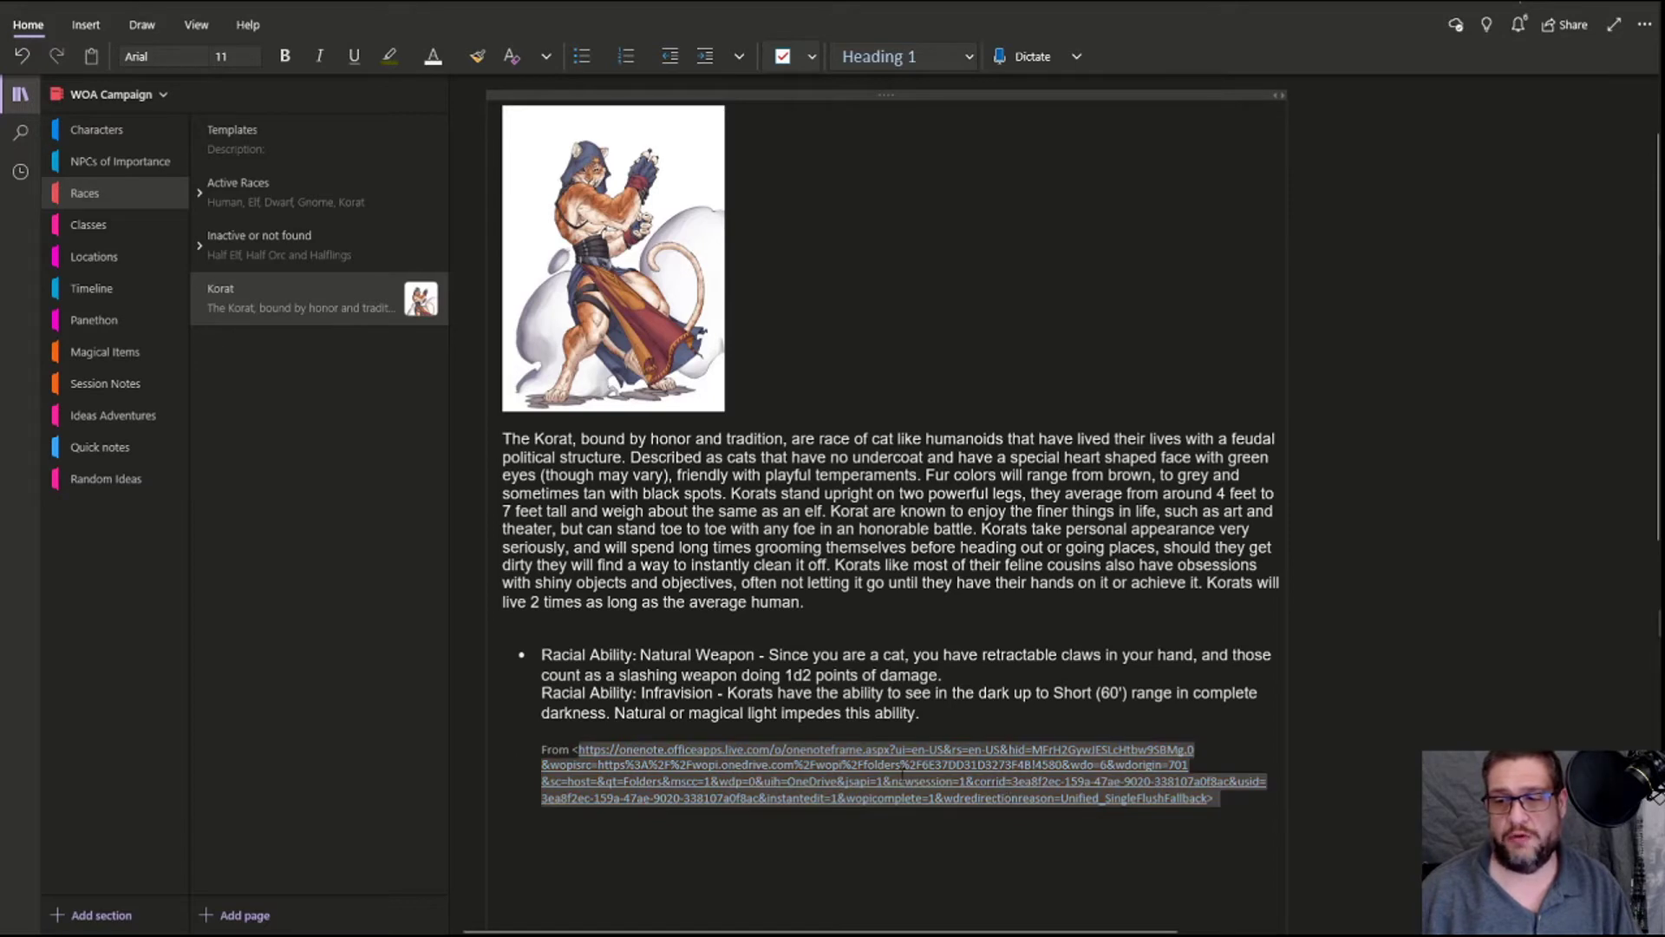
left_click_drag(614, 748, 512, 751)
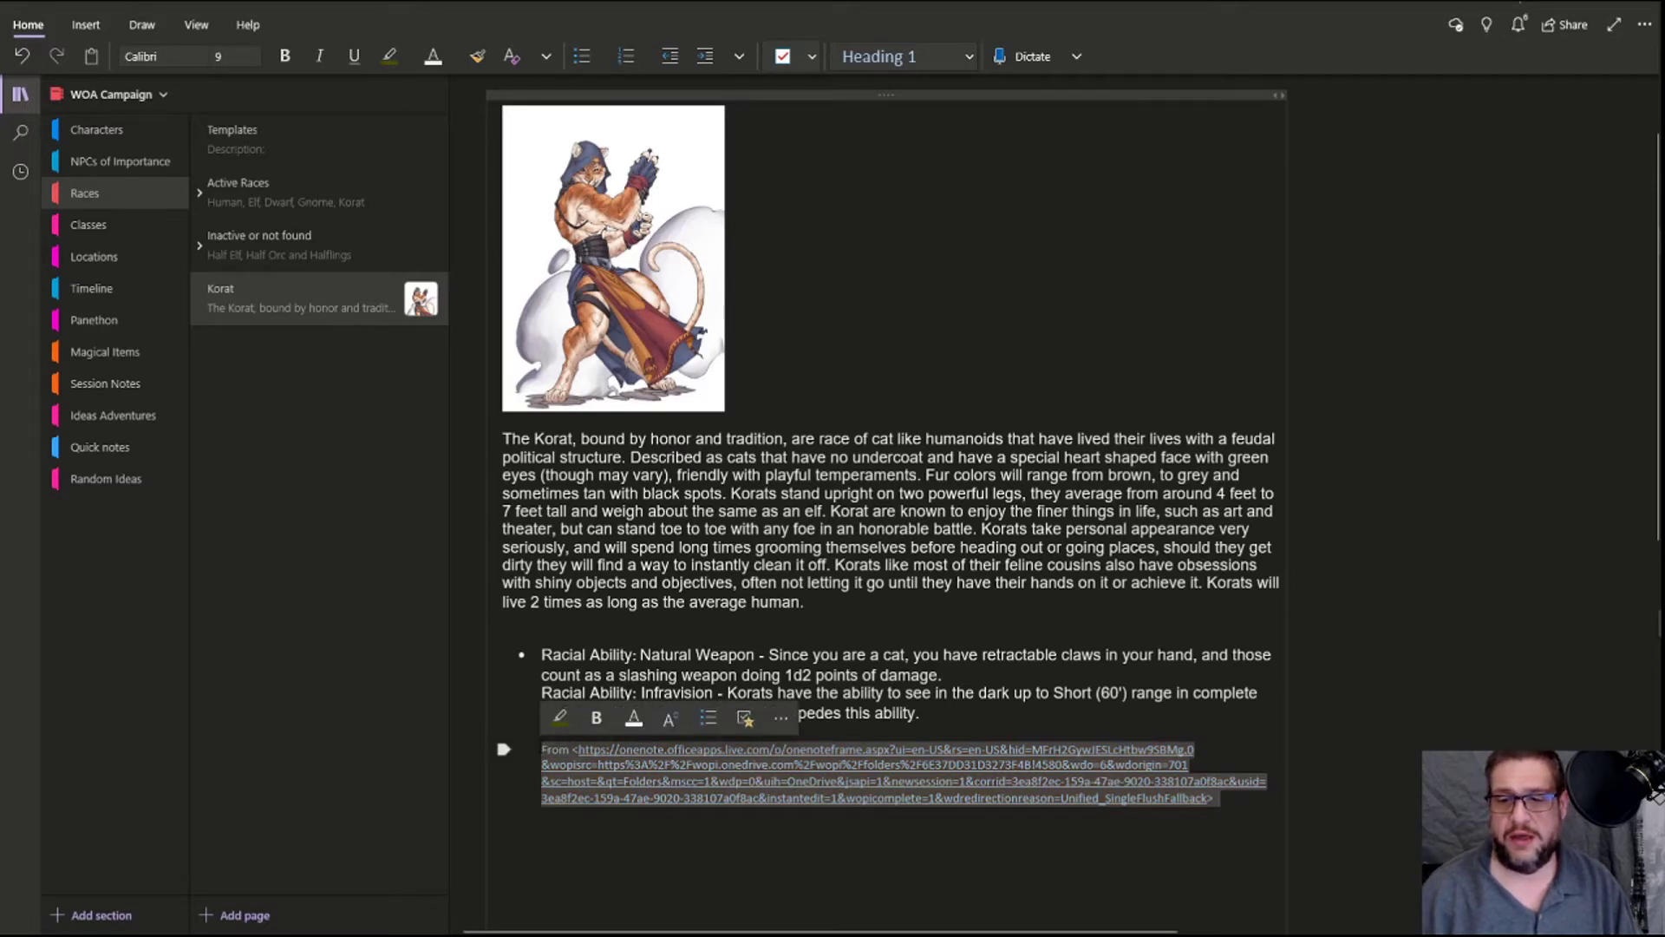
key("Delete")
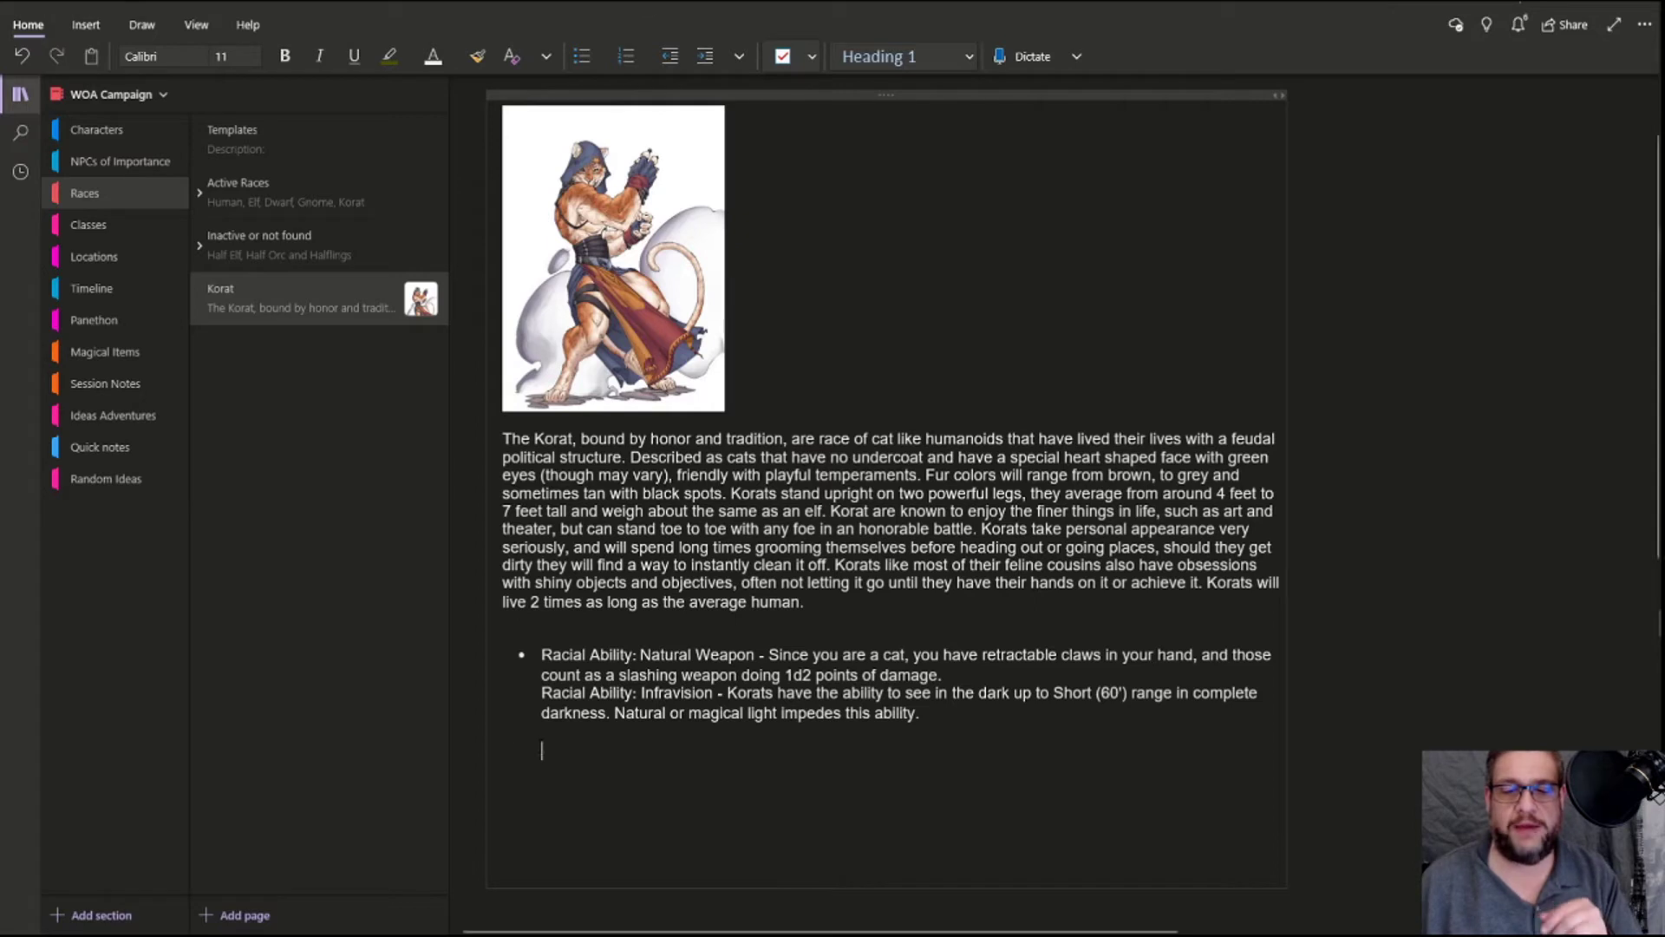
key("BackSpace")
key("BackSpace")
key("Return")
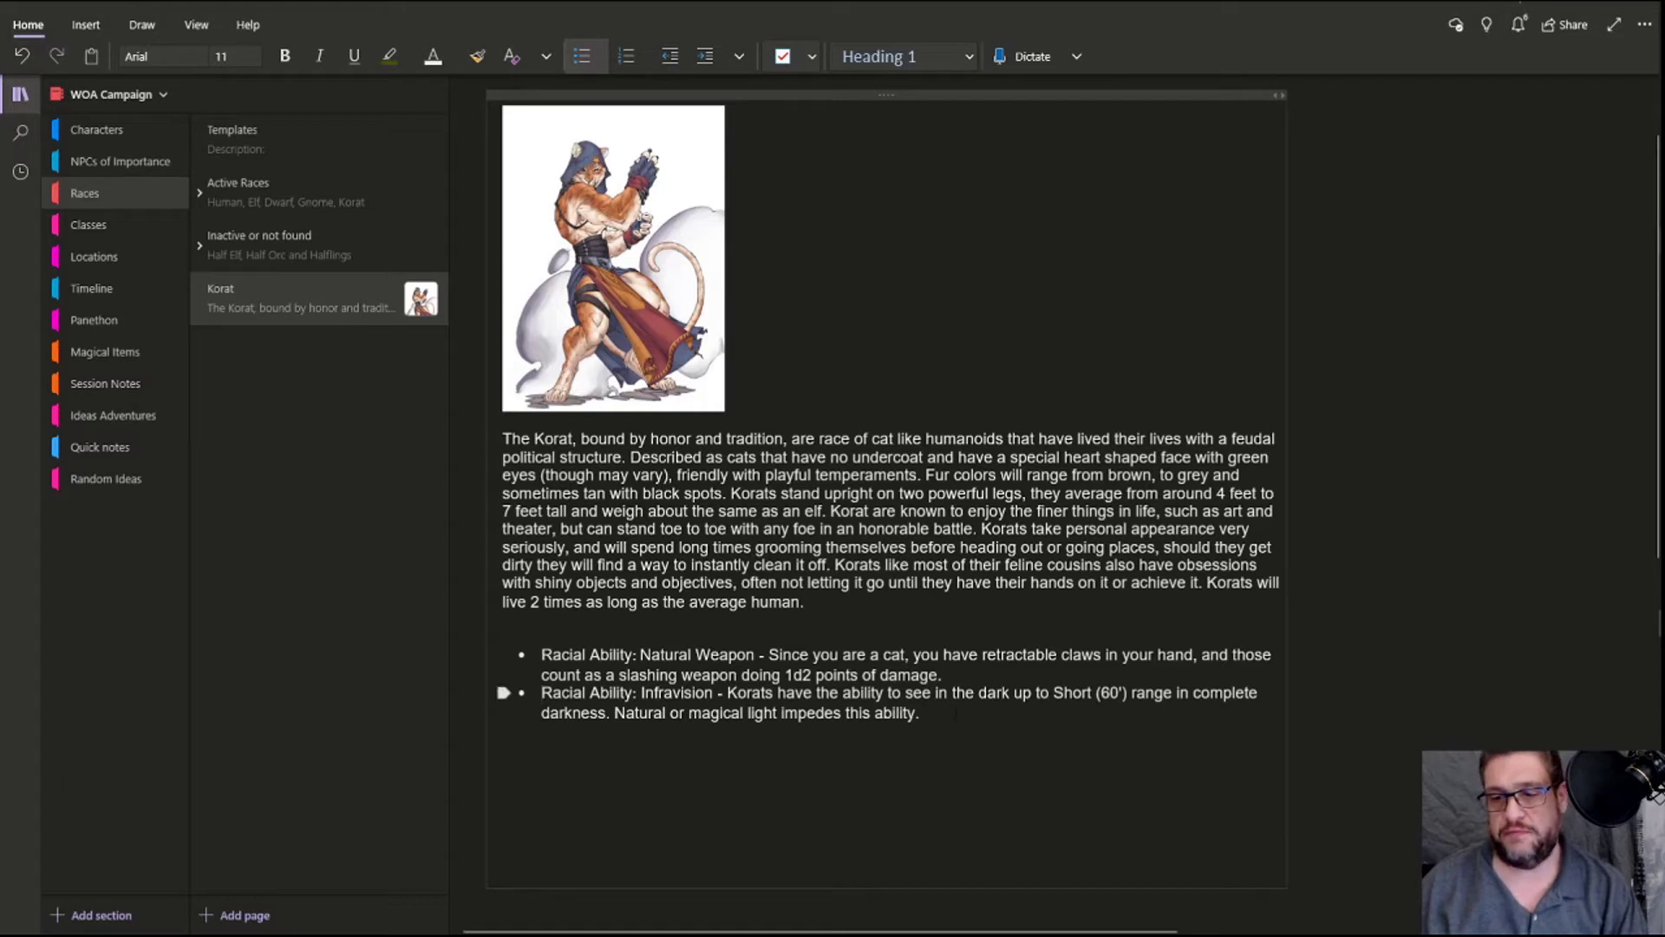
Add the racial ability "Cats have 9 Lives", with its reroll rule, as the third bullet.
left_click(956, 713)
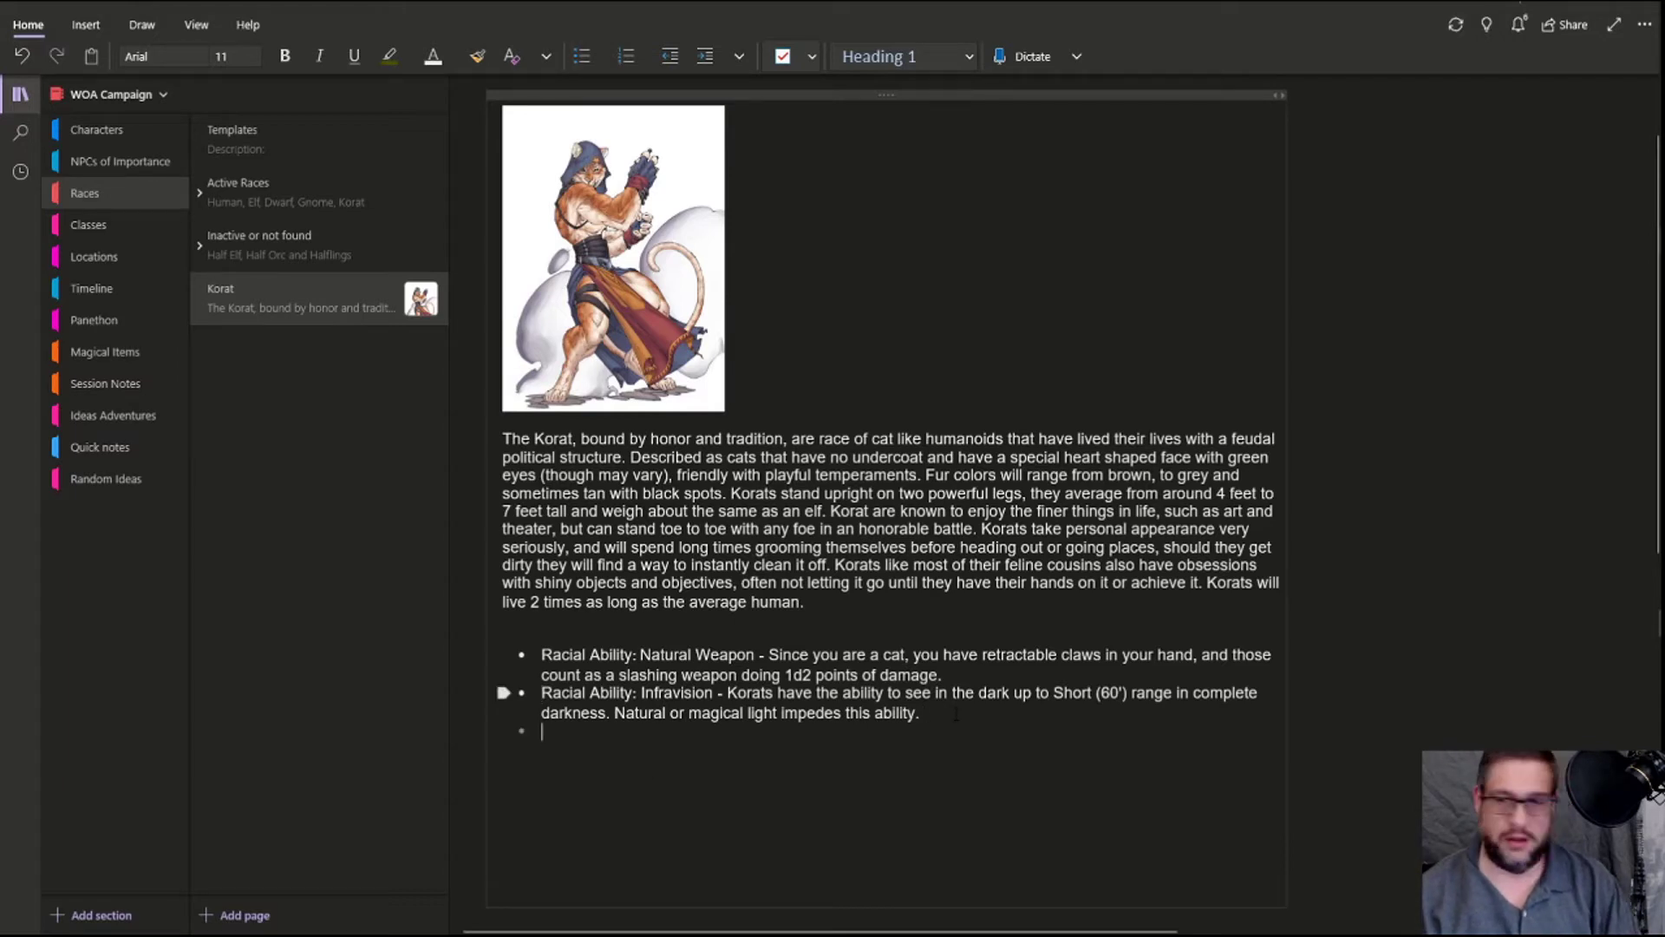
key("Return")
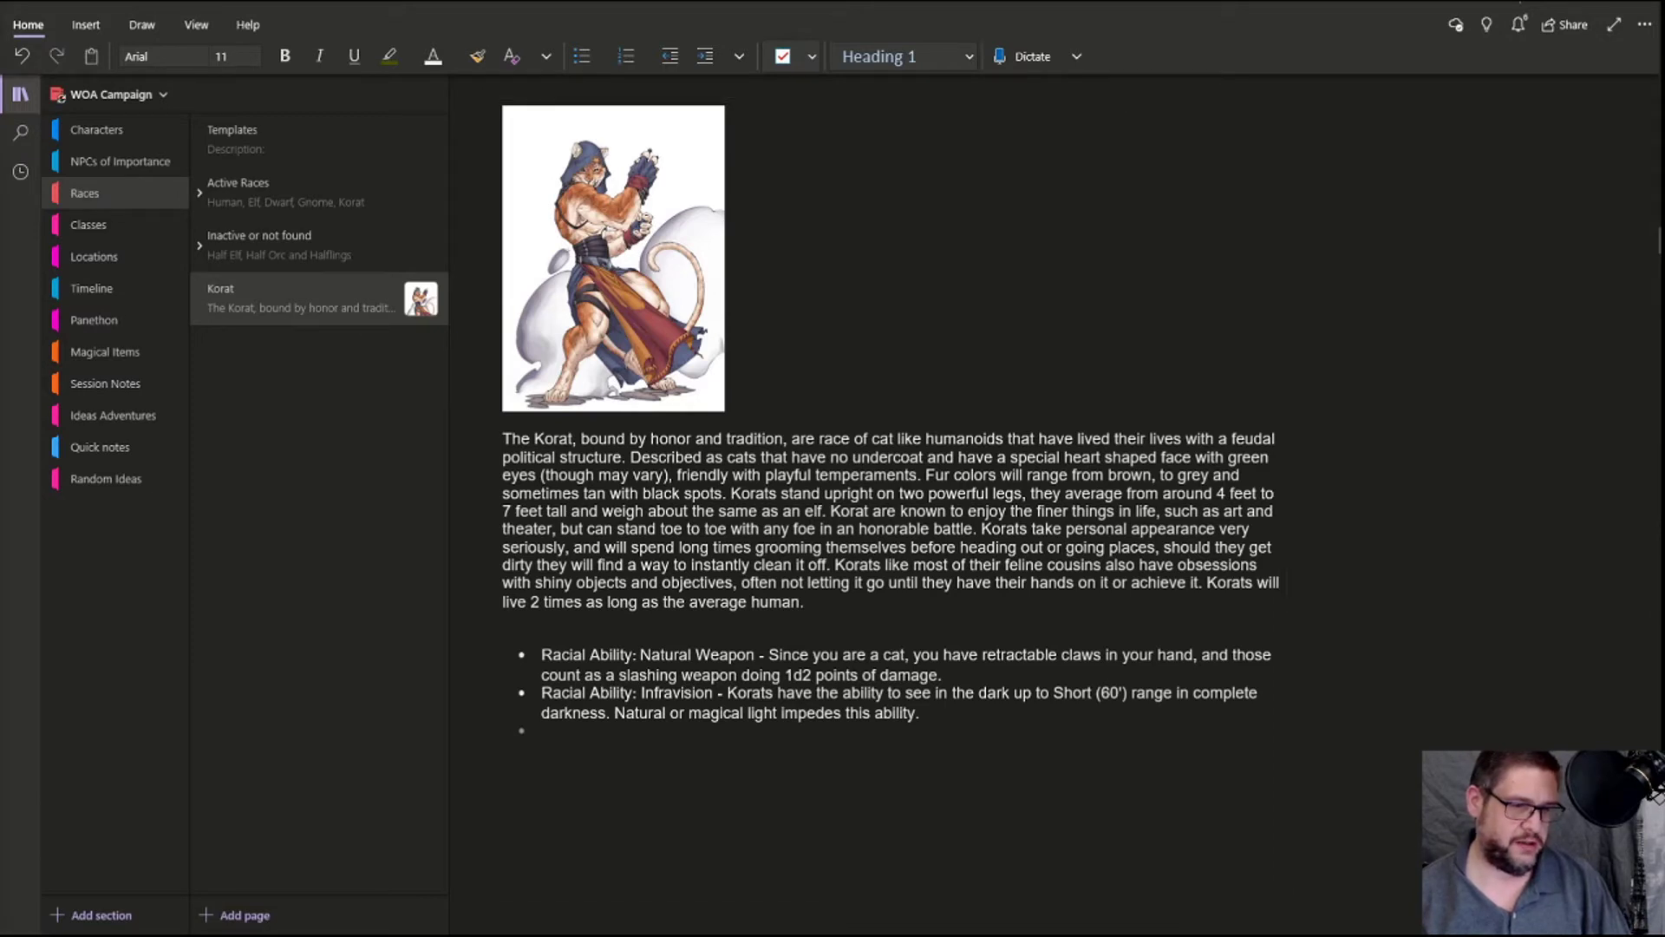
left_click(568, 736)
key("BackSpace")
key("BackSpace")
key("Return")
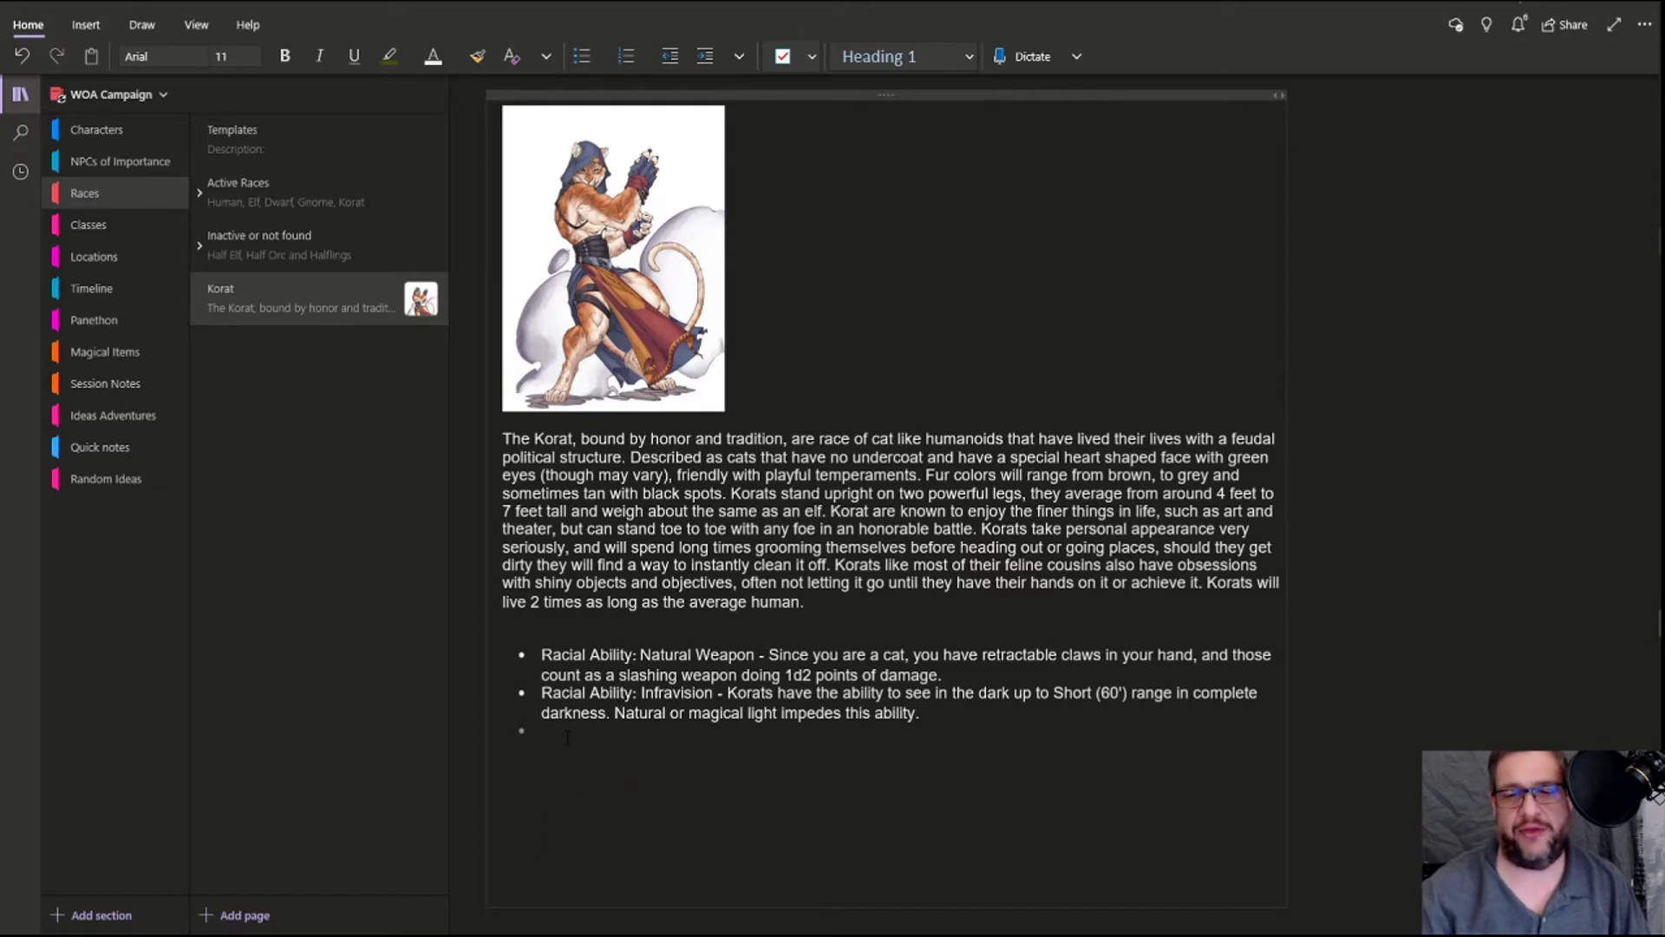
type("Racial Ability: Cats have 9 Lives – any situation that you get into that would cause your life to end, you can have one reroll either from a save or a damage roll against you once per long rest. The reroll for a save or damage only counts towards yourself and no one else.")
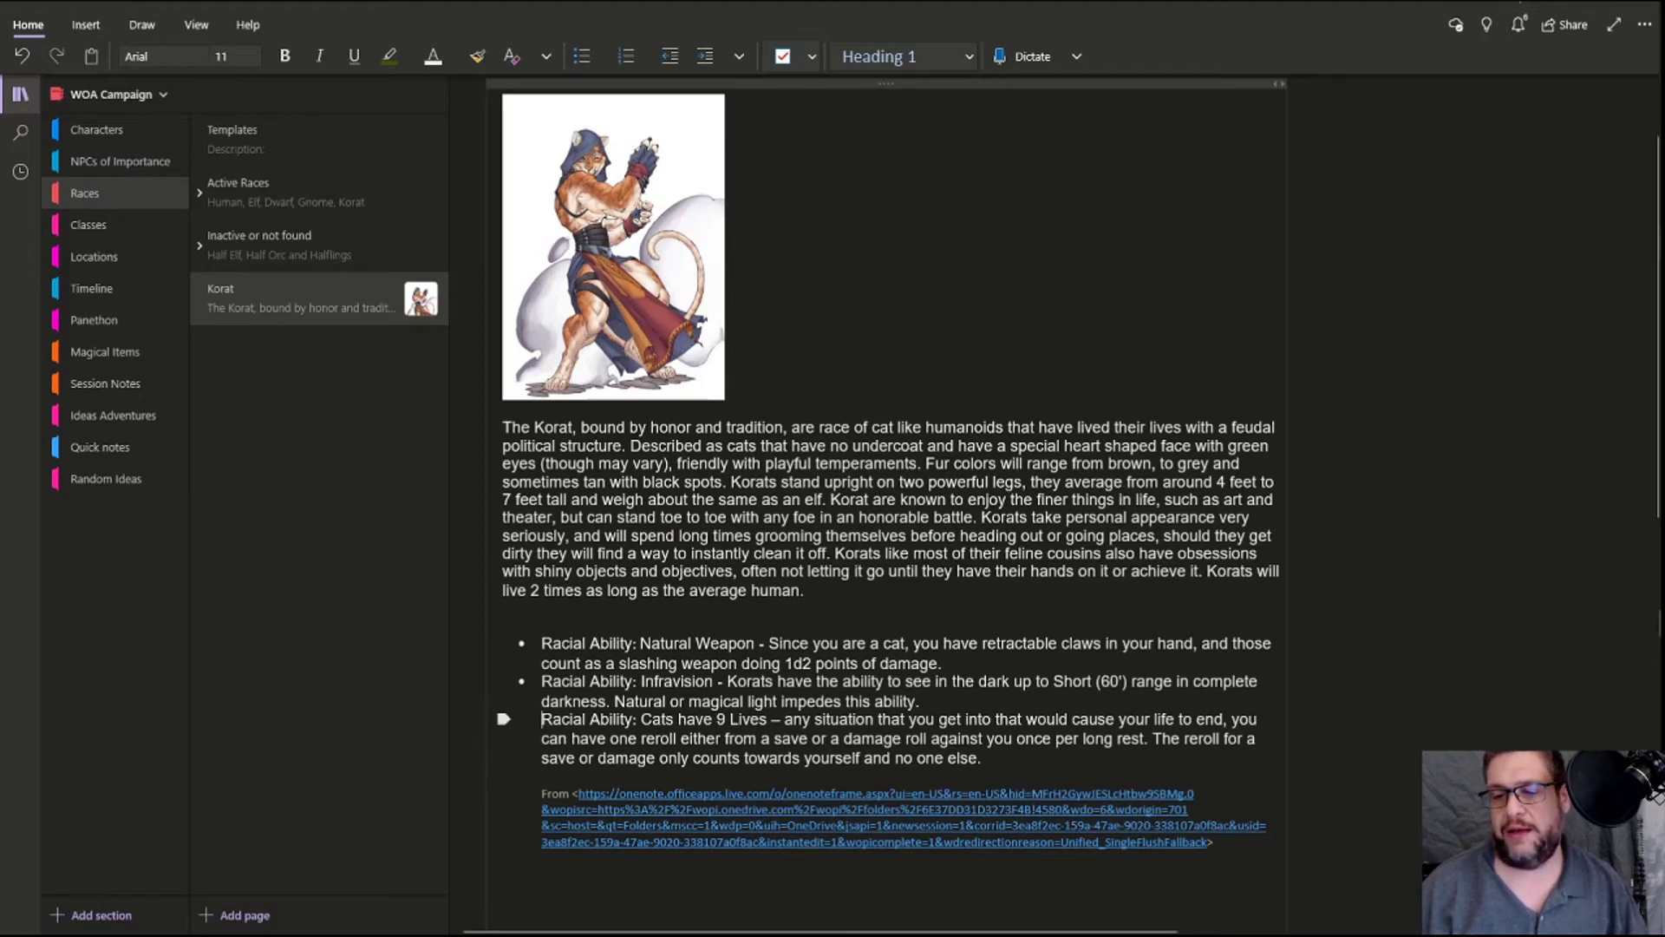
key("BackSpace")
key("BackSpace")
key("Return")
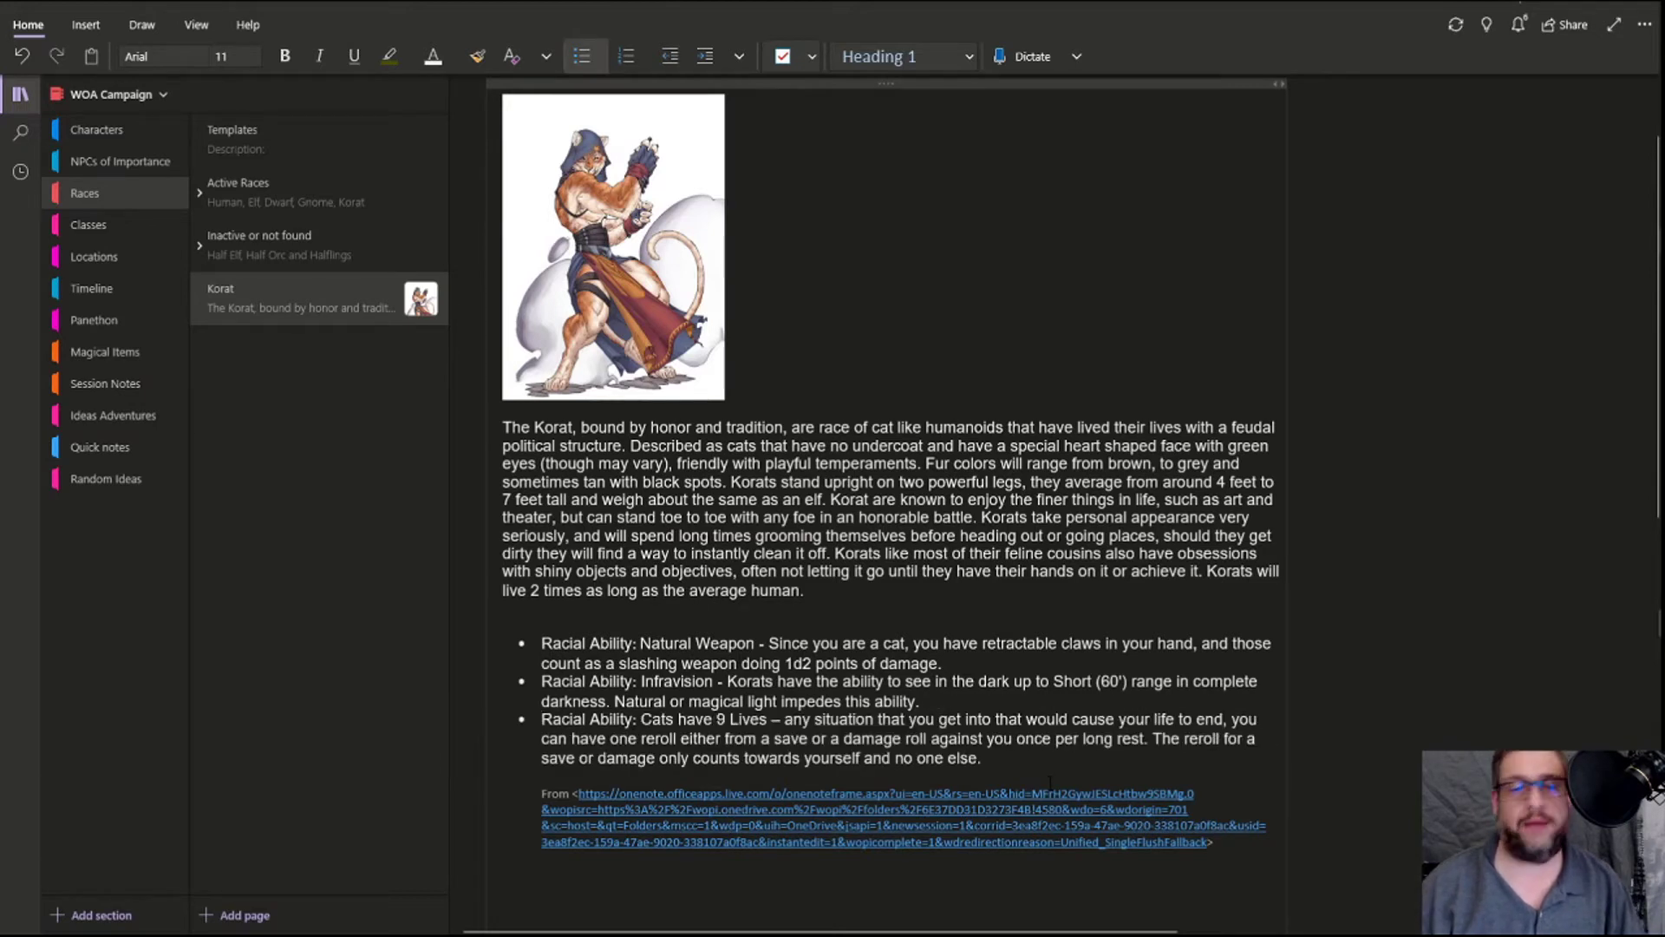
Change the 9 Lives reroll limit to once per "day" and delete the pasted source link below it.
left_click_drag(1084, 740, 1144, 744)
type("day")
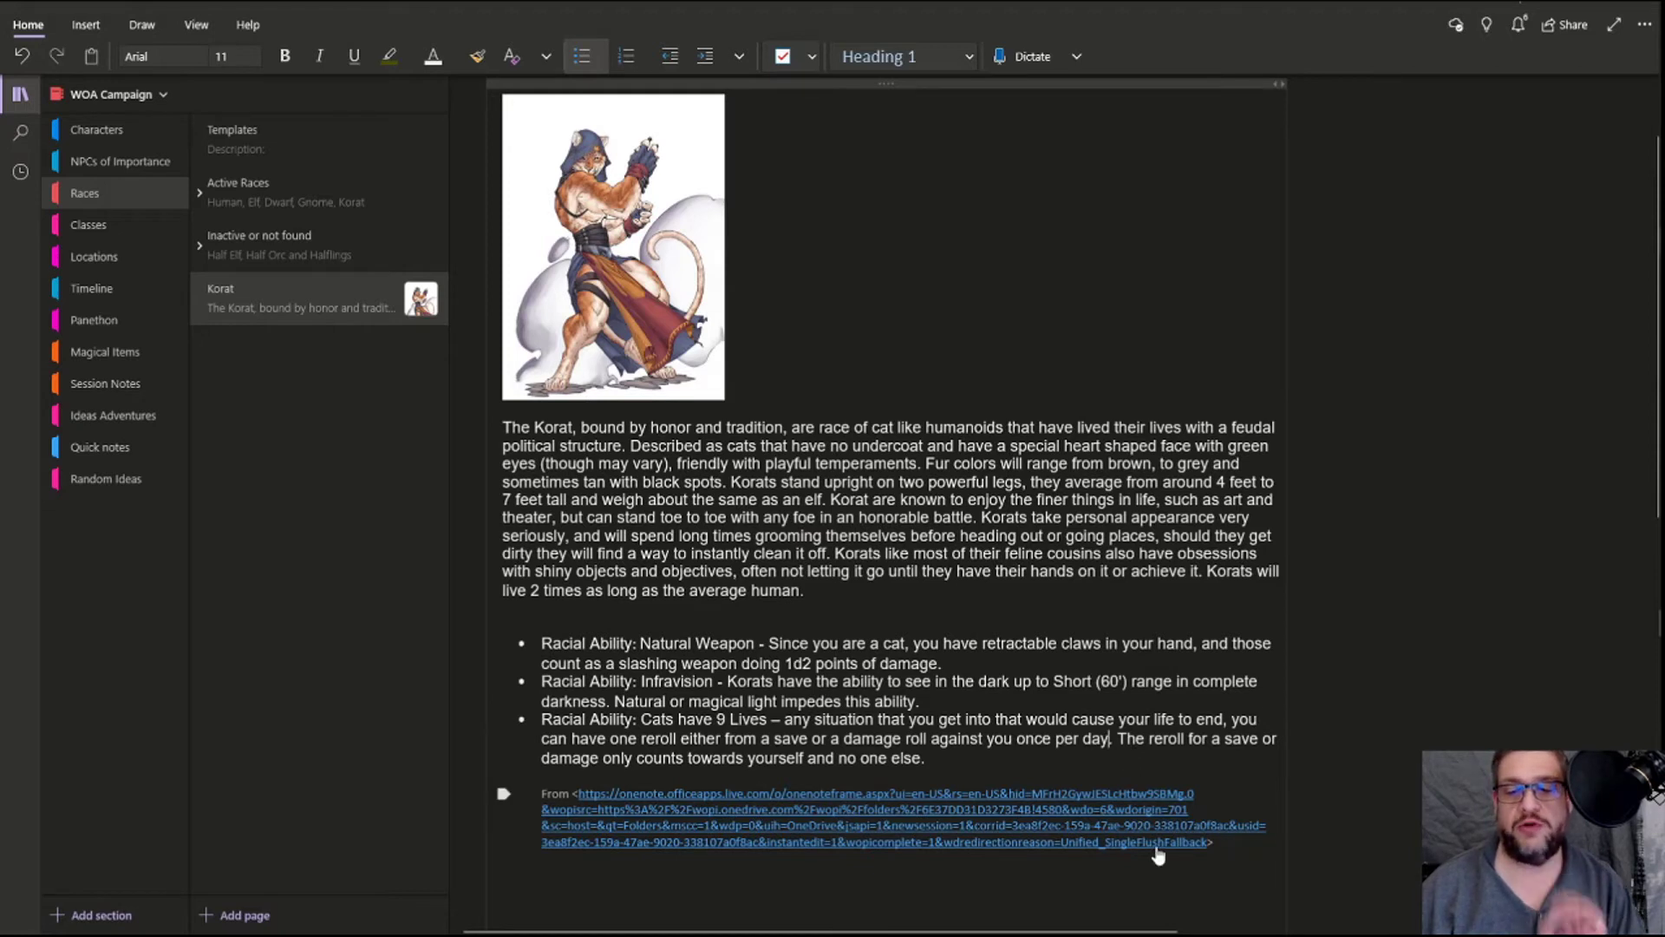
left_click_drag(1251, 843, 538, 792)
key("BackSpace")
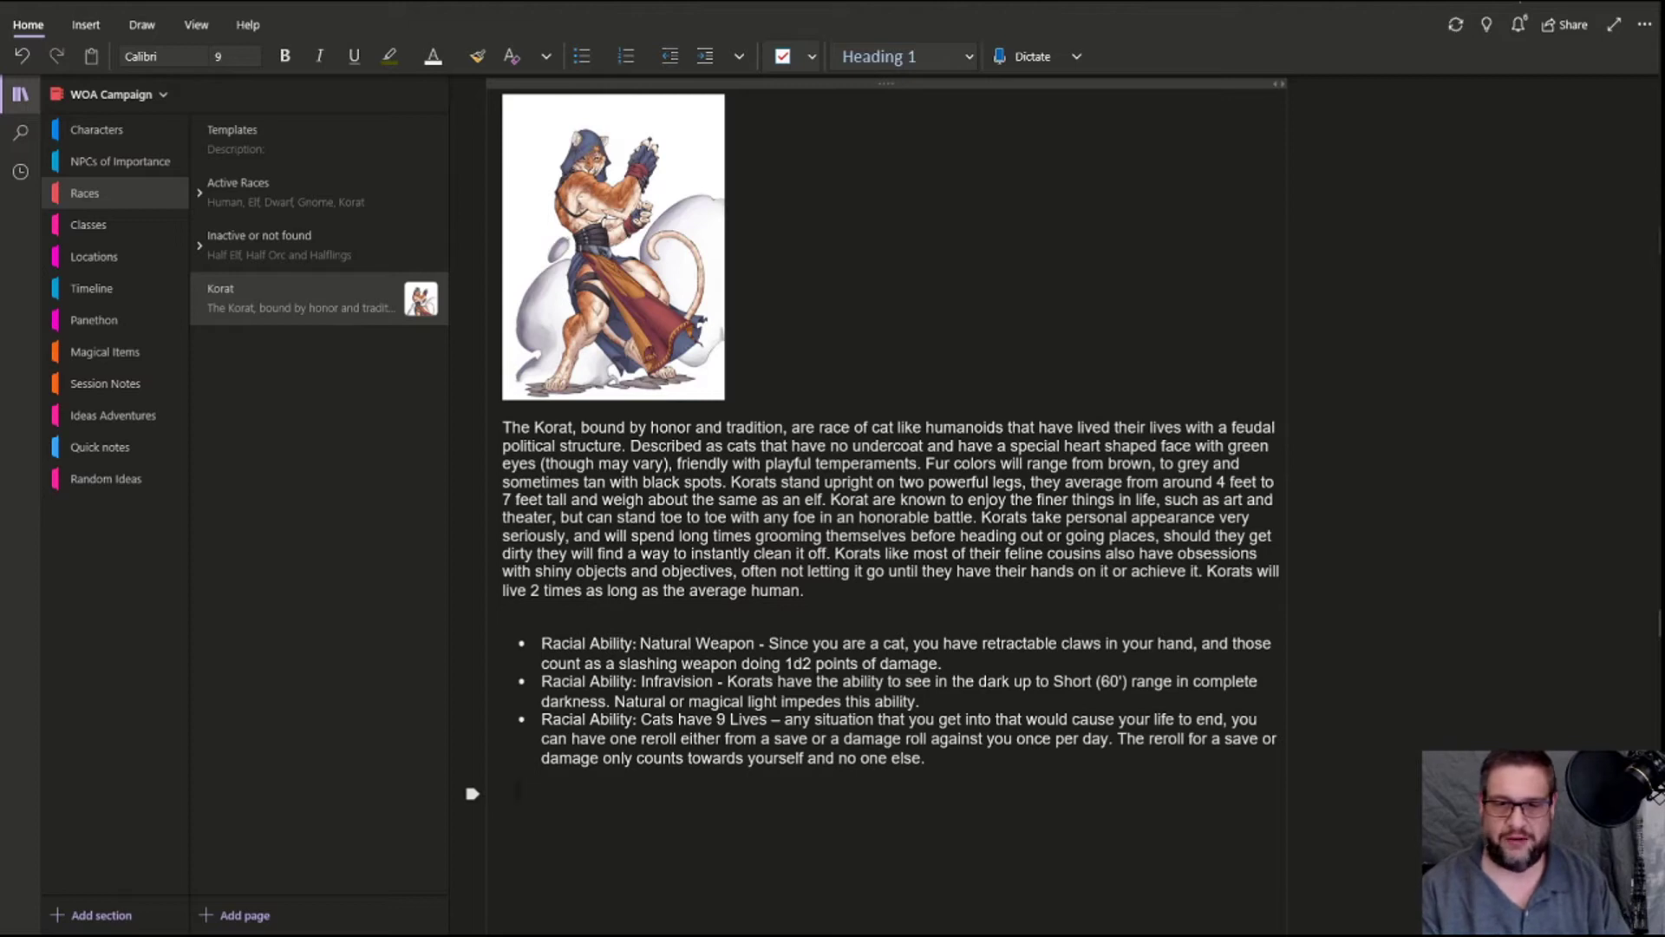
key("BackSpace")
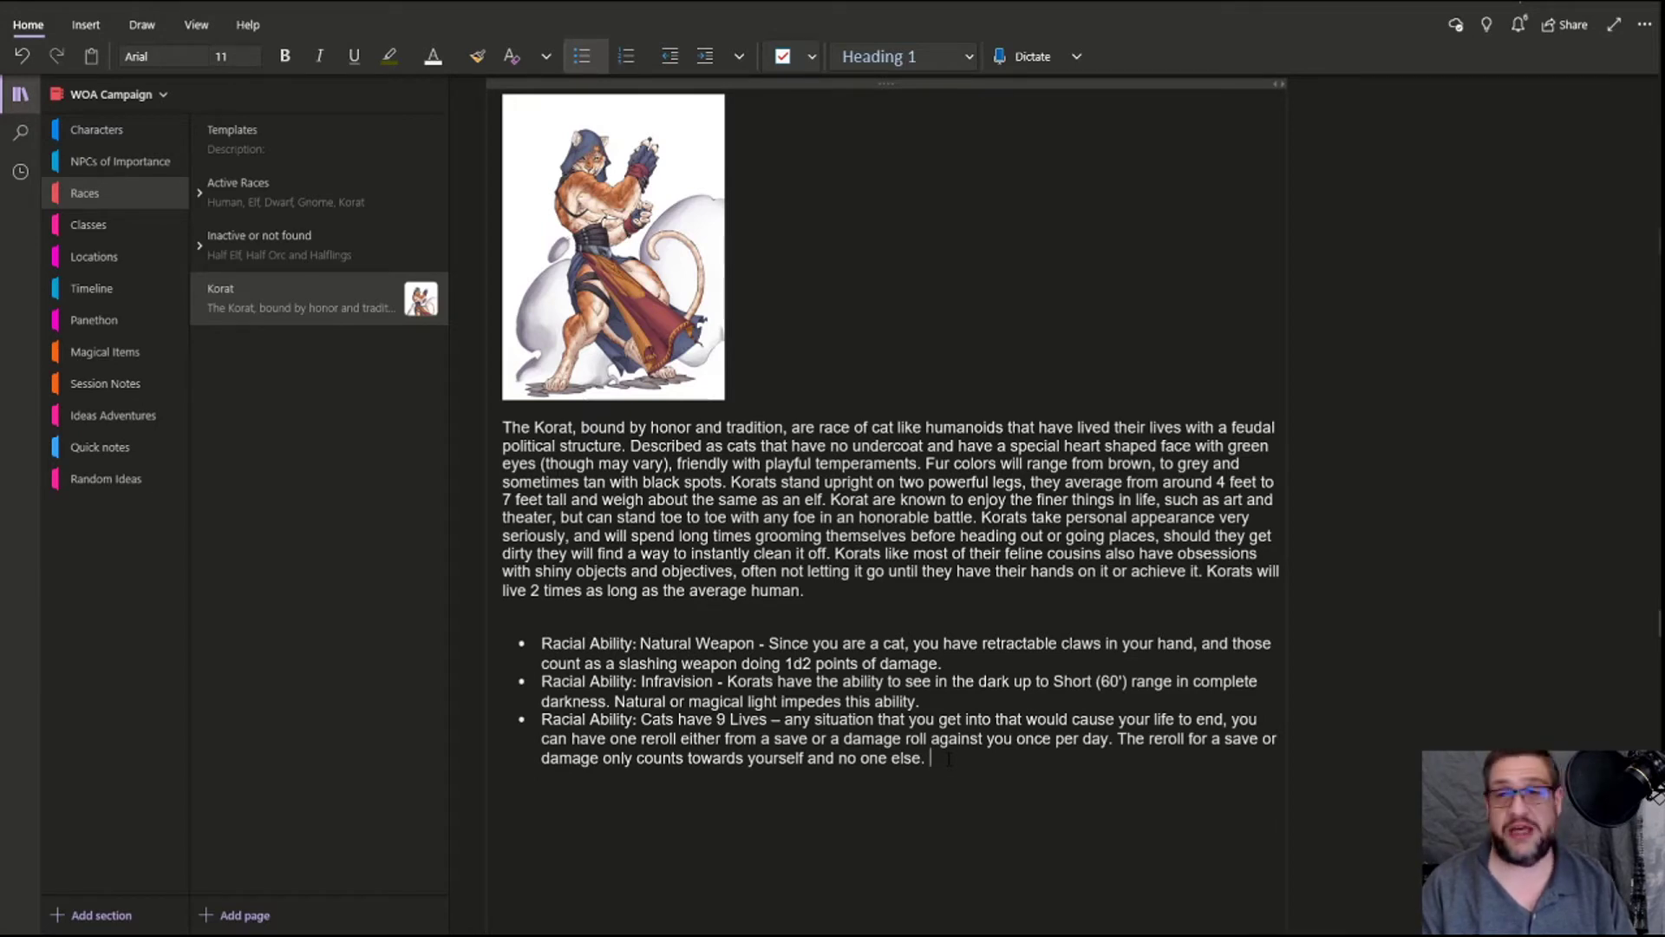
Paste "Drawback: Obsession over objects" below the 9 Lives ability and make it a separate bullet.
key("ctrl+v")
key("Down")
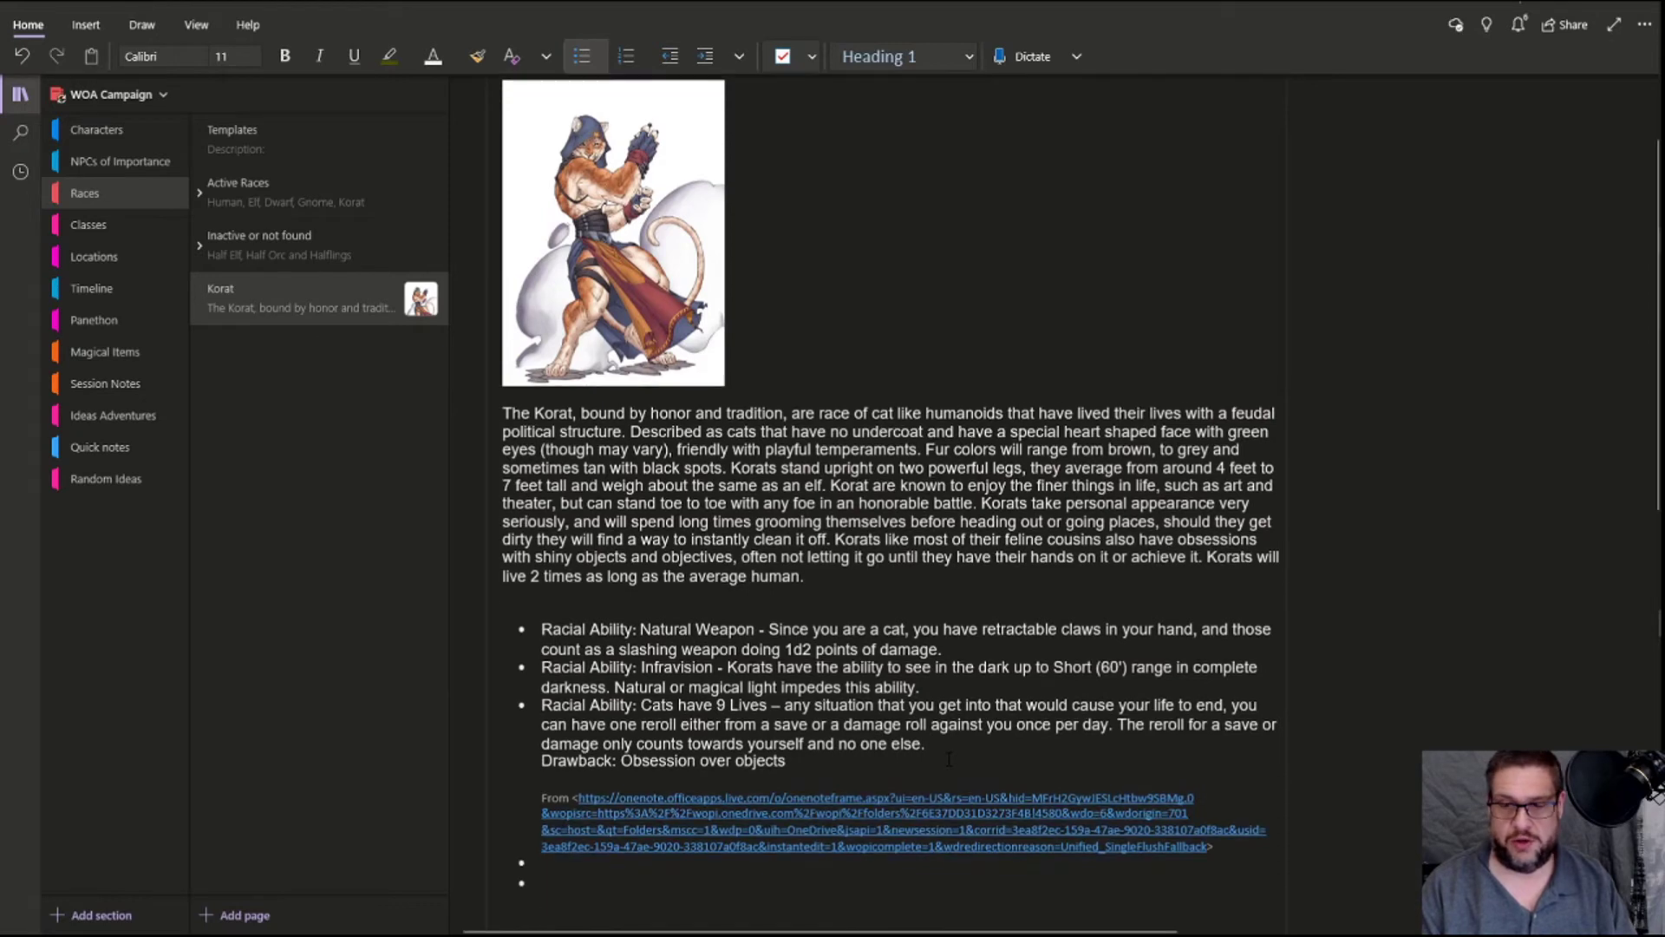
key("Up")
key("Up")
key("Up")
key("Up")
key("Up")
key("Up")
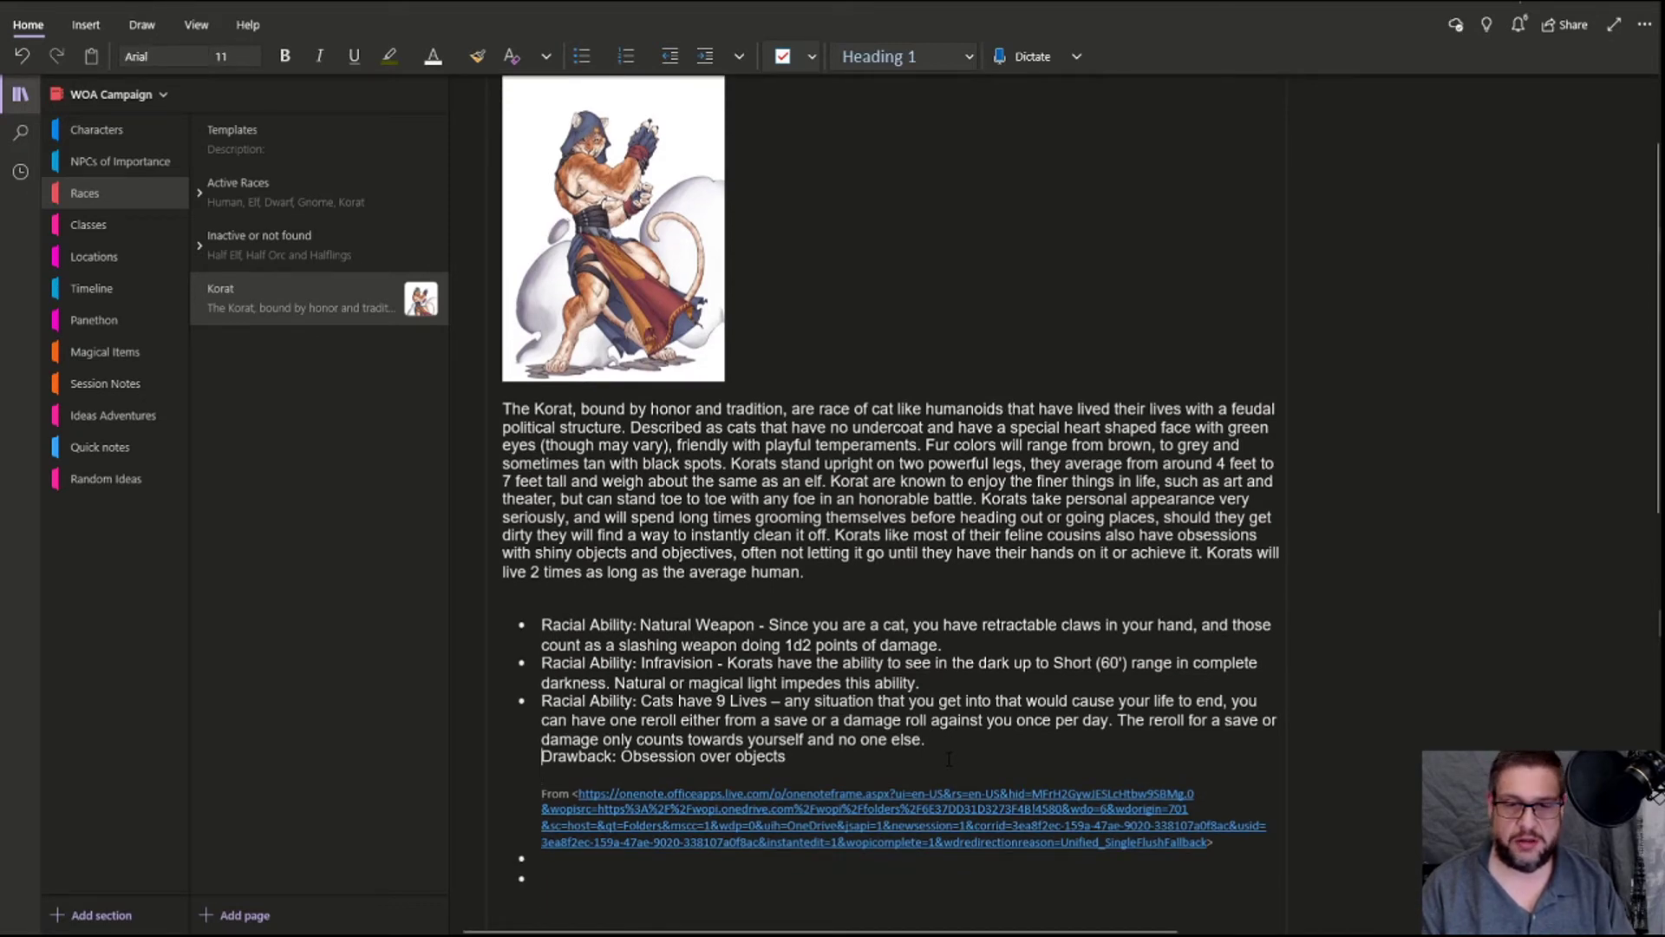
key("BackSpace")
key("Return")
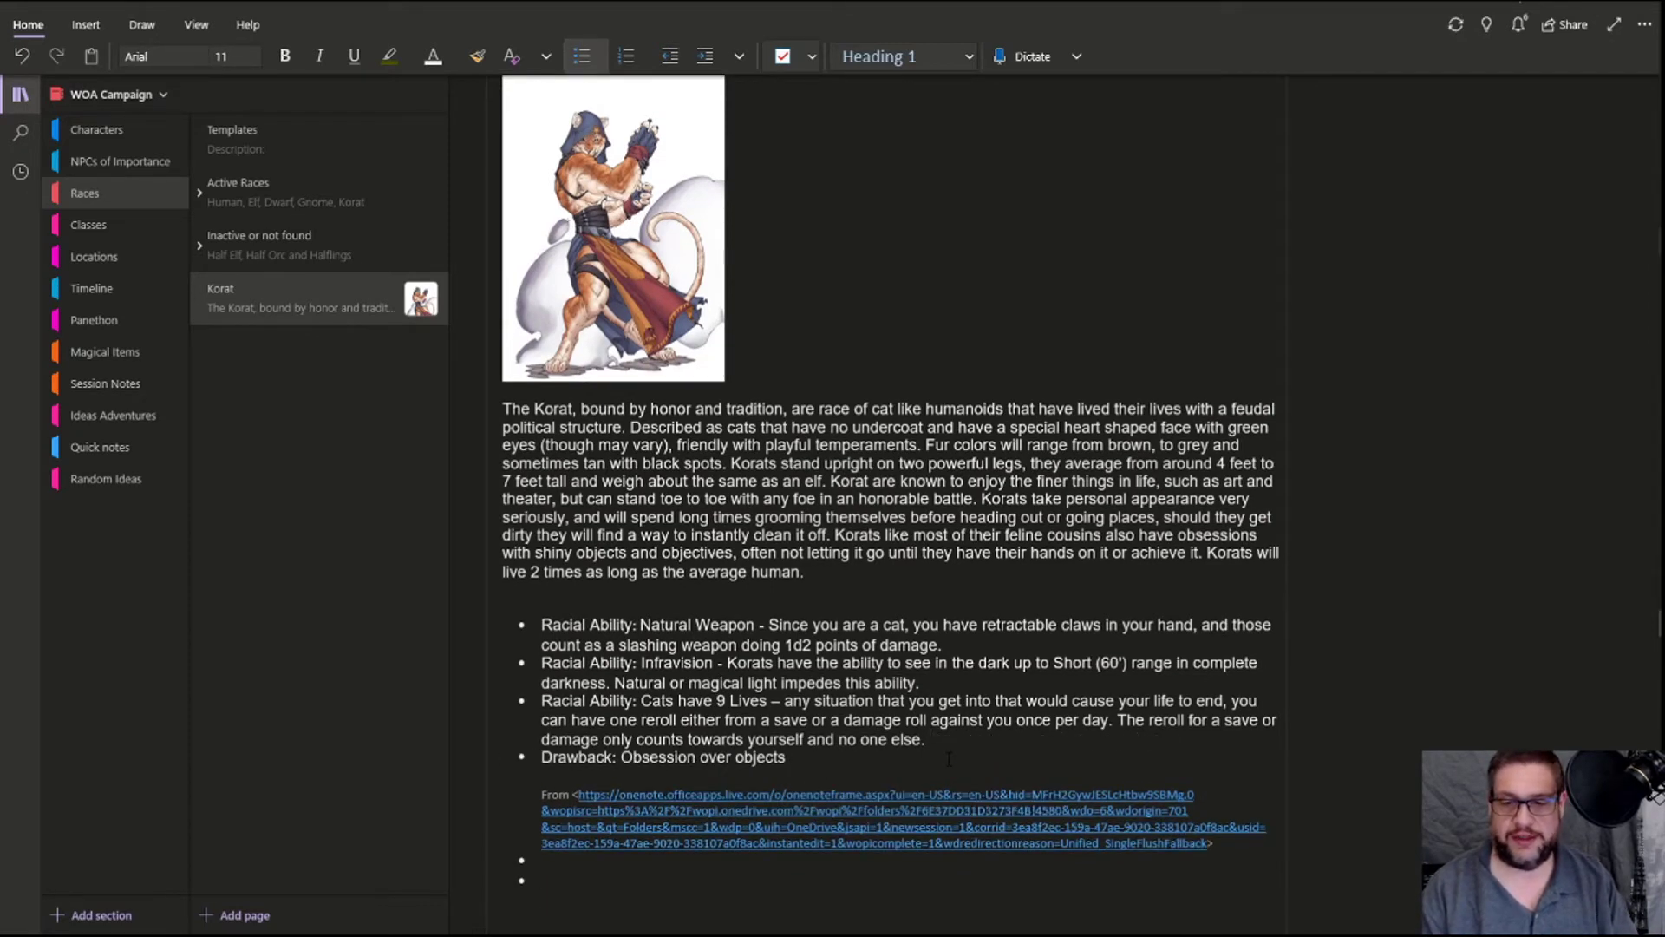
Extend the drawback bullet with "and objectives.".
type("and a")
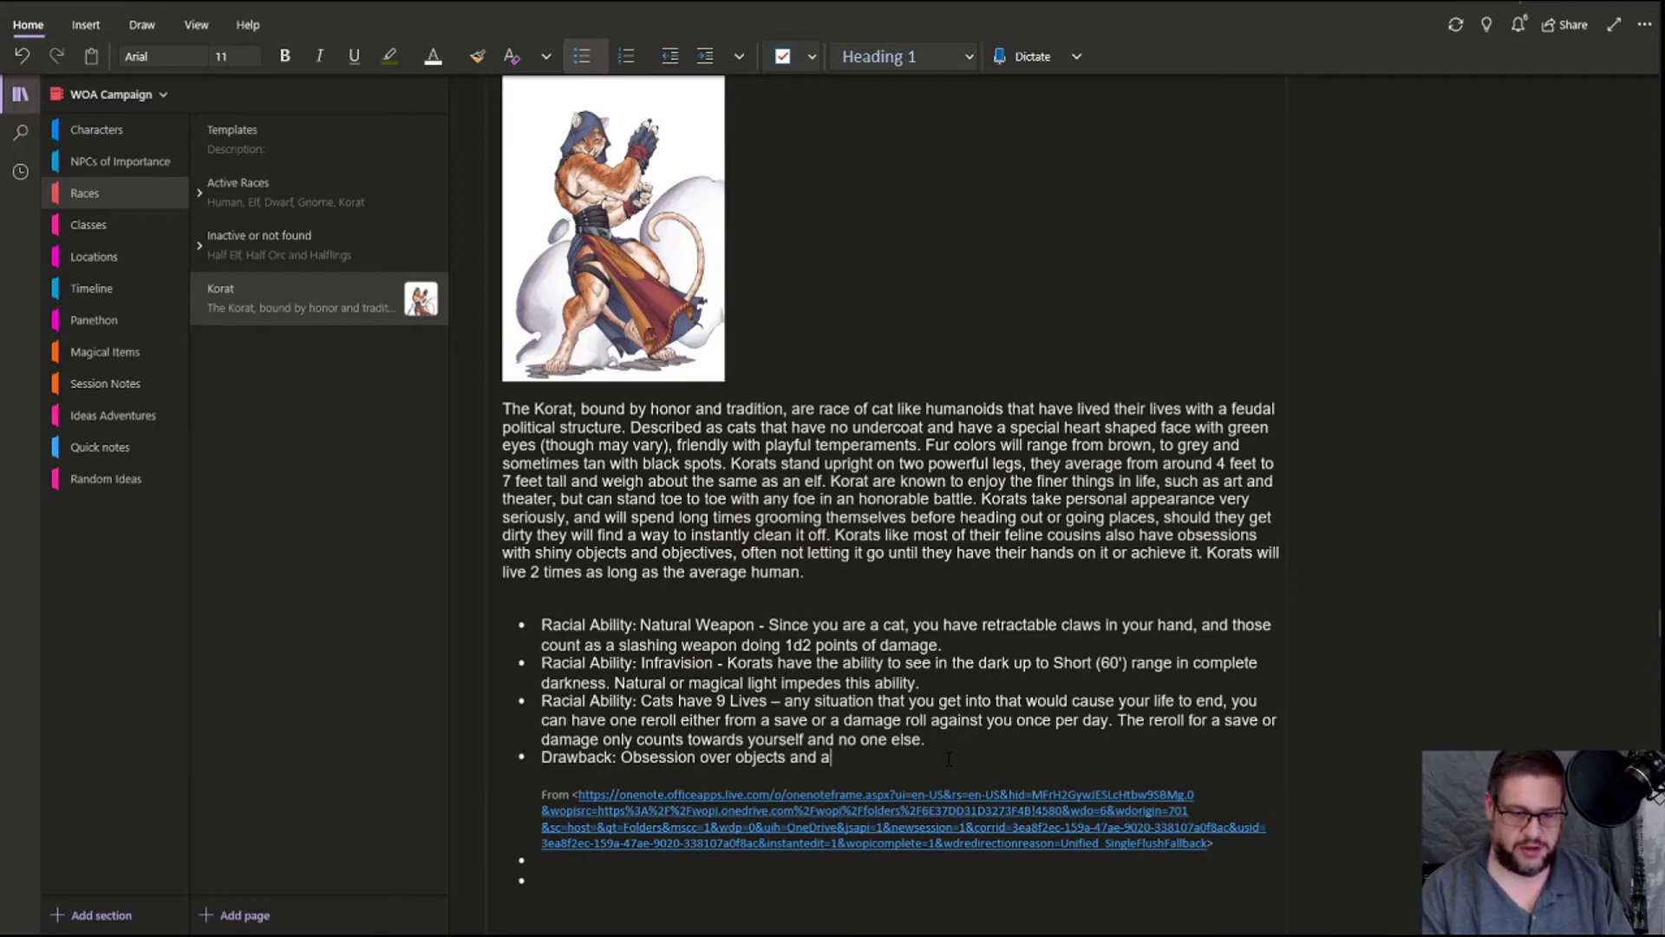
key("BackSpace")
type("jb")
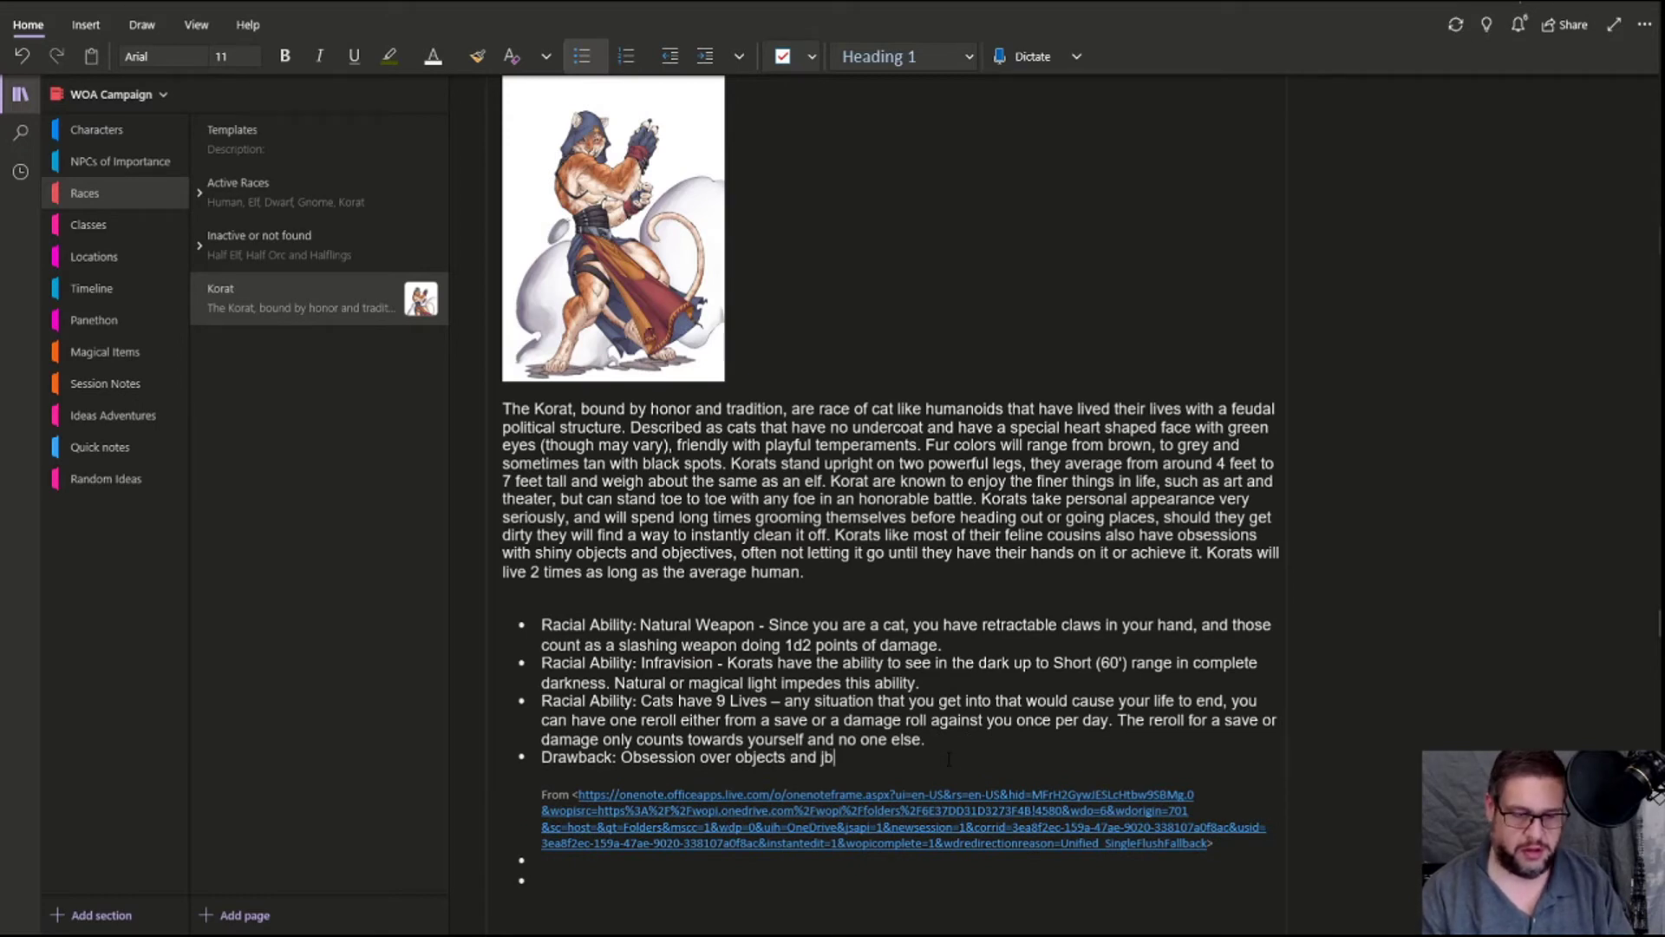
key("BackSpace")
key("BackSpace")
type("ob")
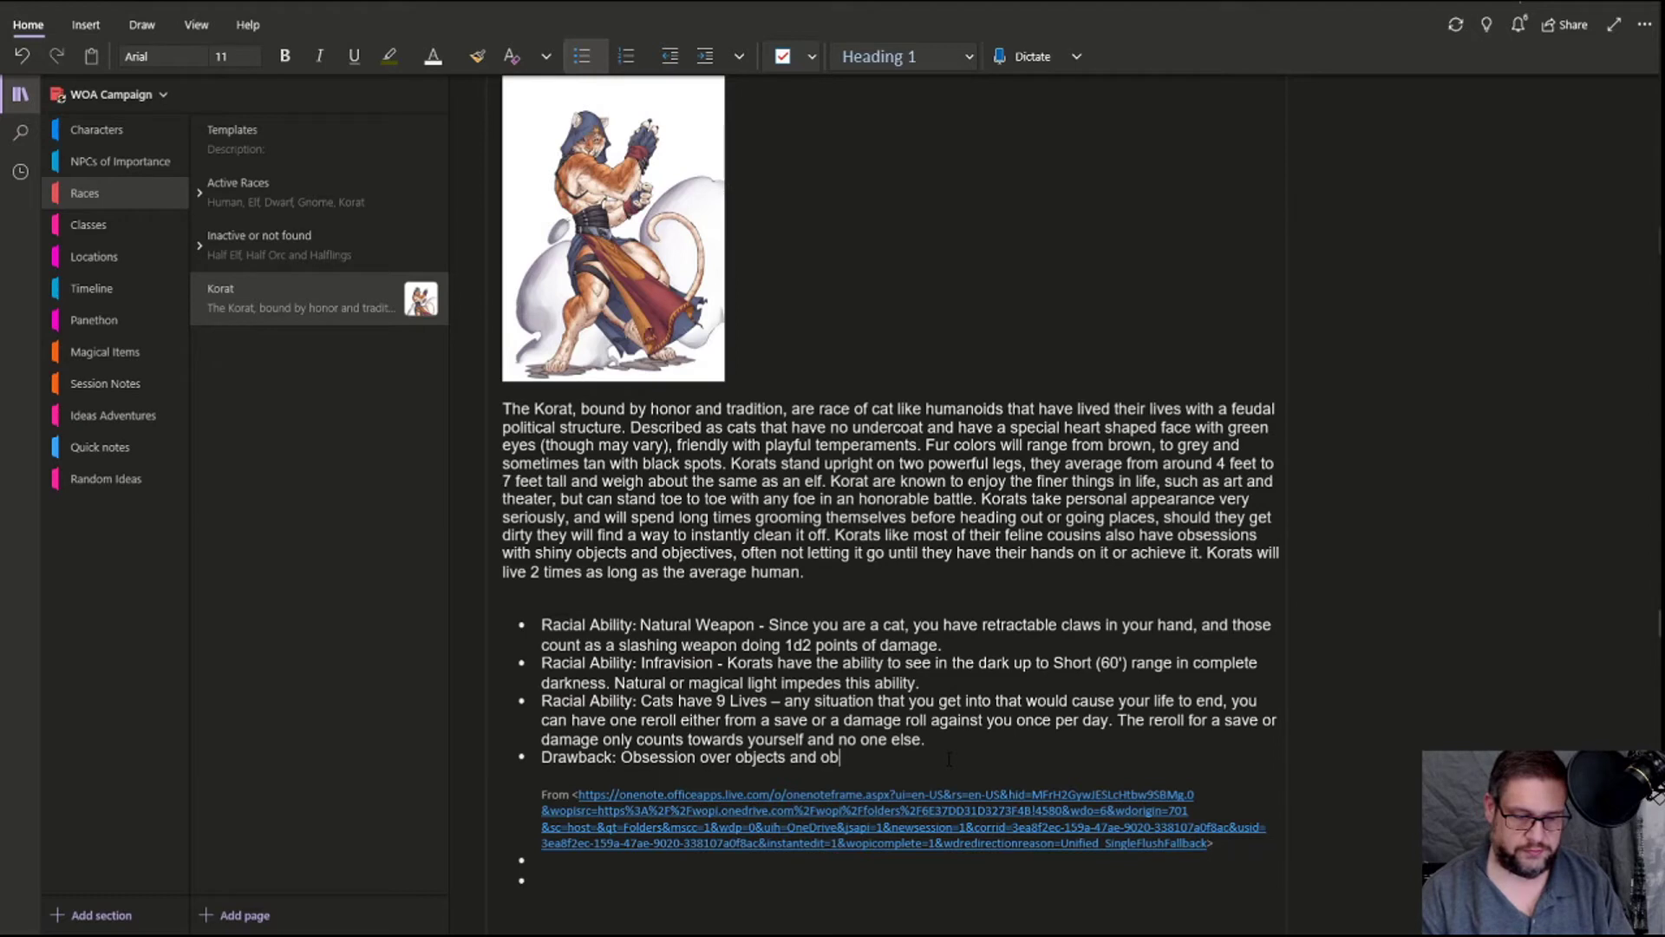
type("jectives.")
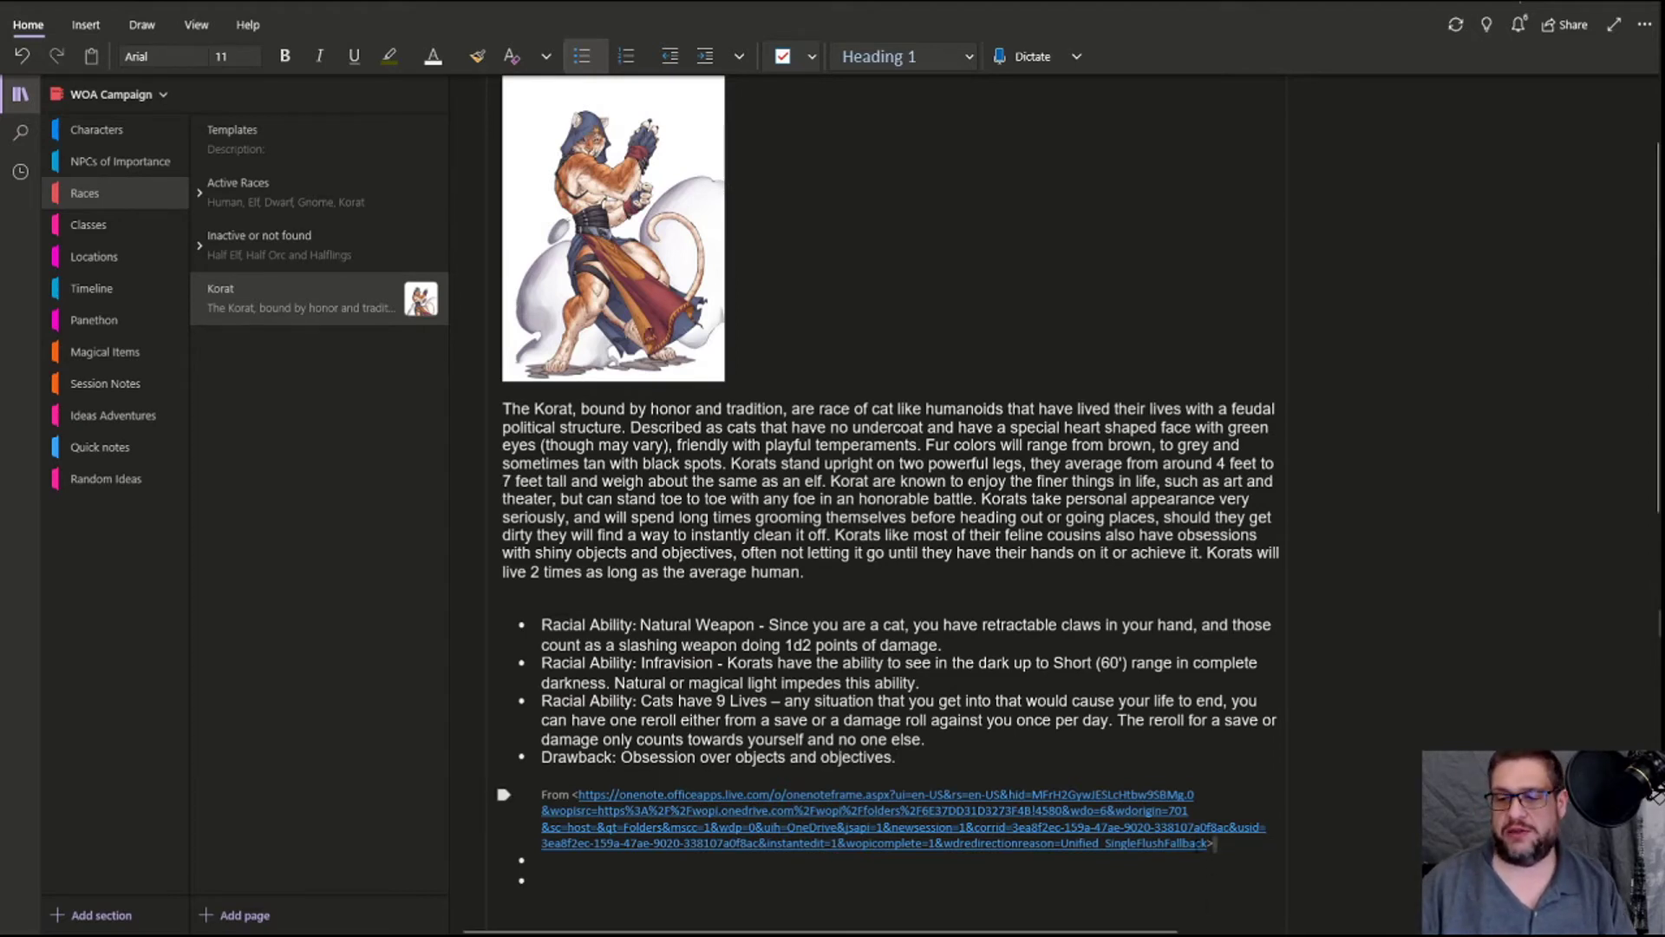
Delete the source link pasted under the drawback and the surplus blank lines, leaving one empty bullet.
left_click_drag(1214, 845, 532, 796)
key("Delete")
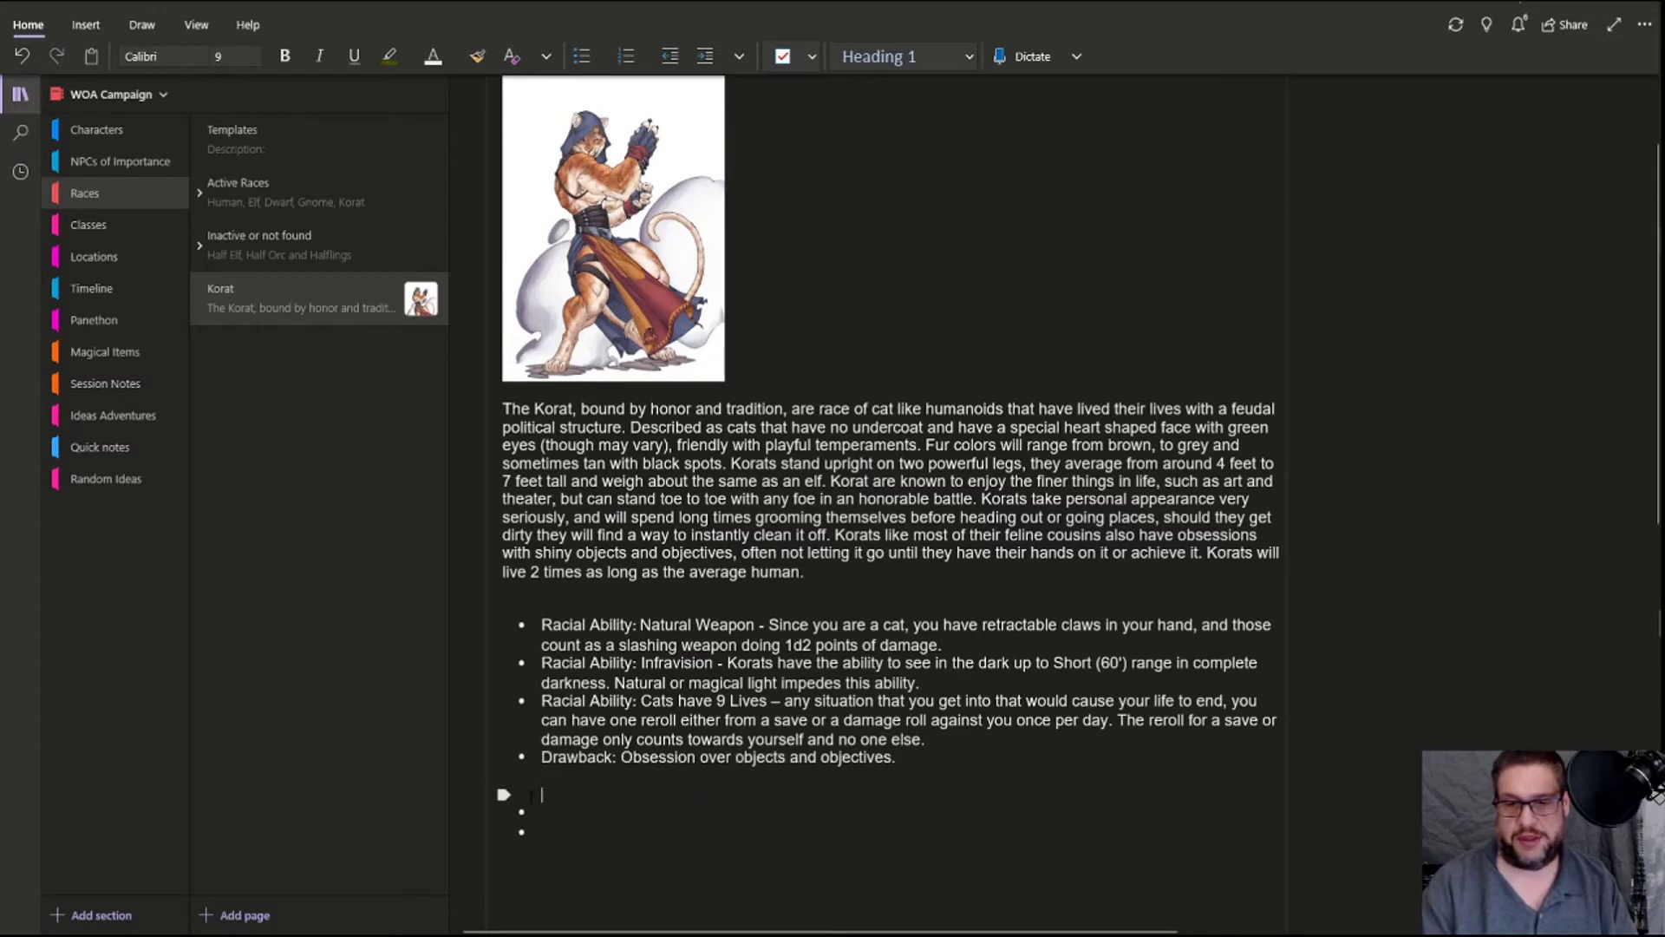
key("Down")
key("BackSpace")
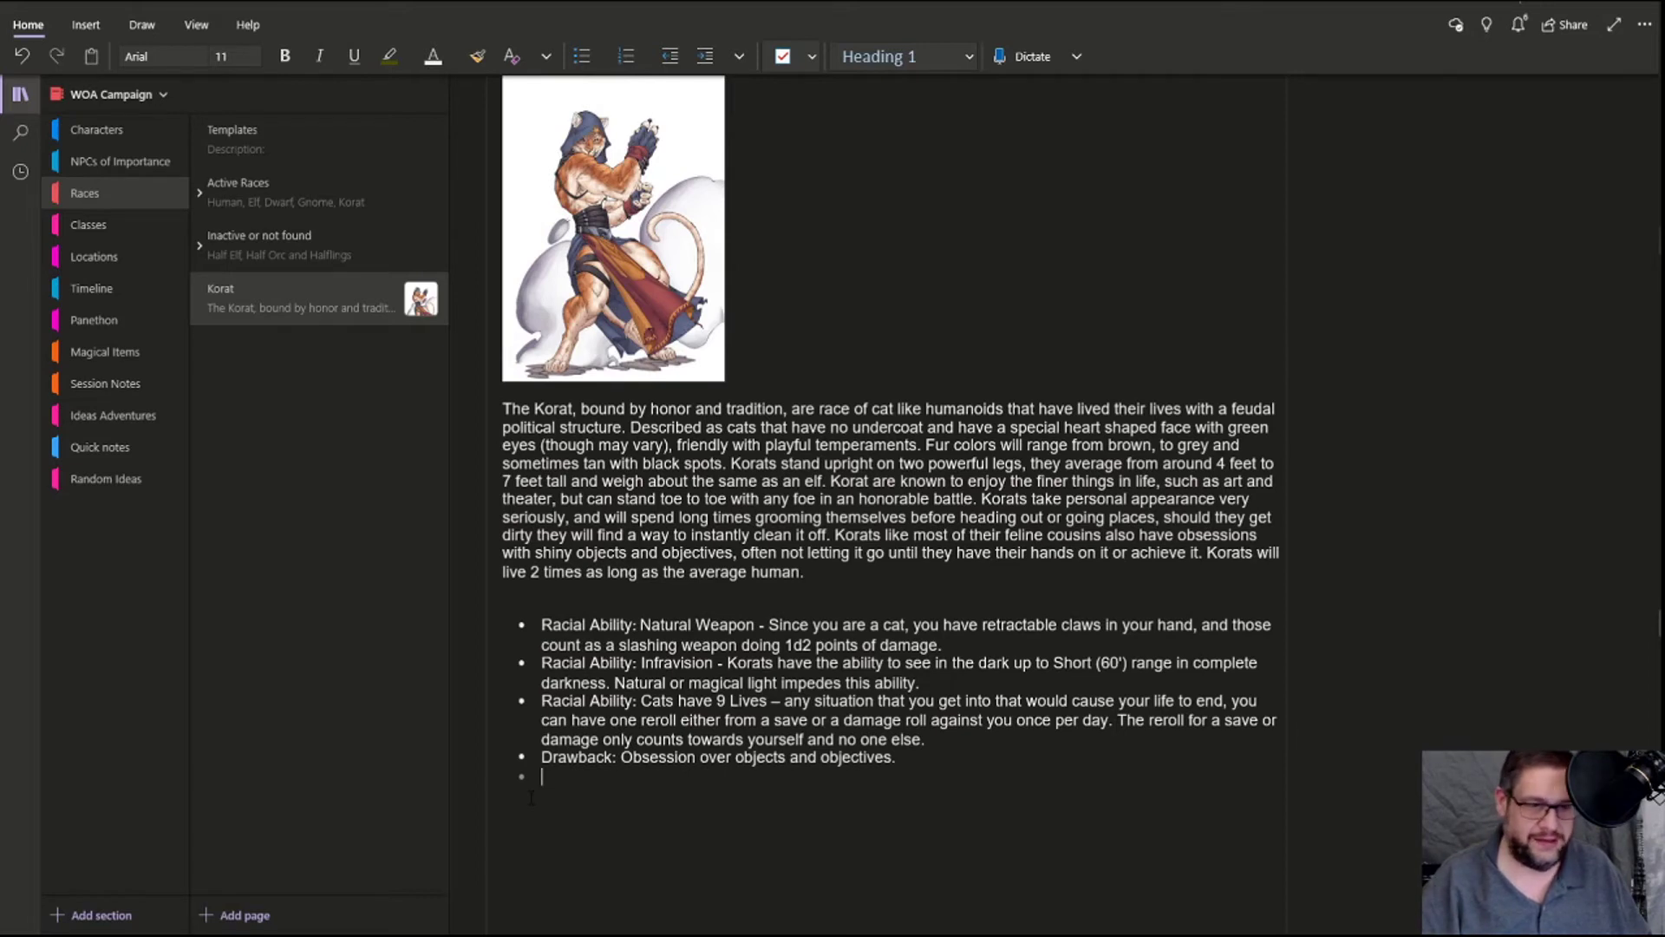
Add a second drawback bullet beginning "Drawback: Cleanliness in appearance. -" below the obsession drawback.
key("BackSpace")
key("Return")
type("Drawb")
type("asck")
key("BackSpace")
key("BackSpace")
key("BackSpace")
type("ck")
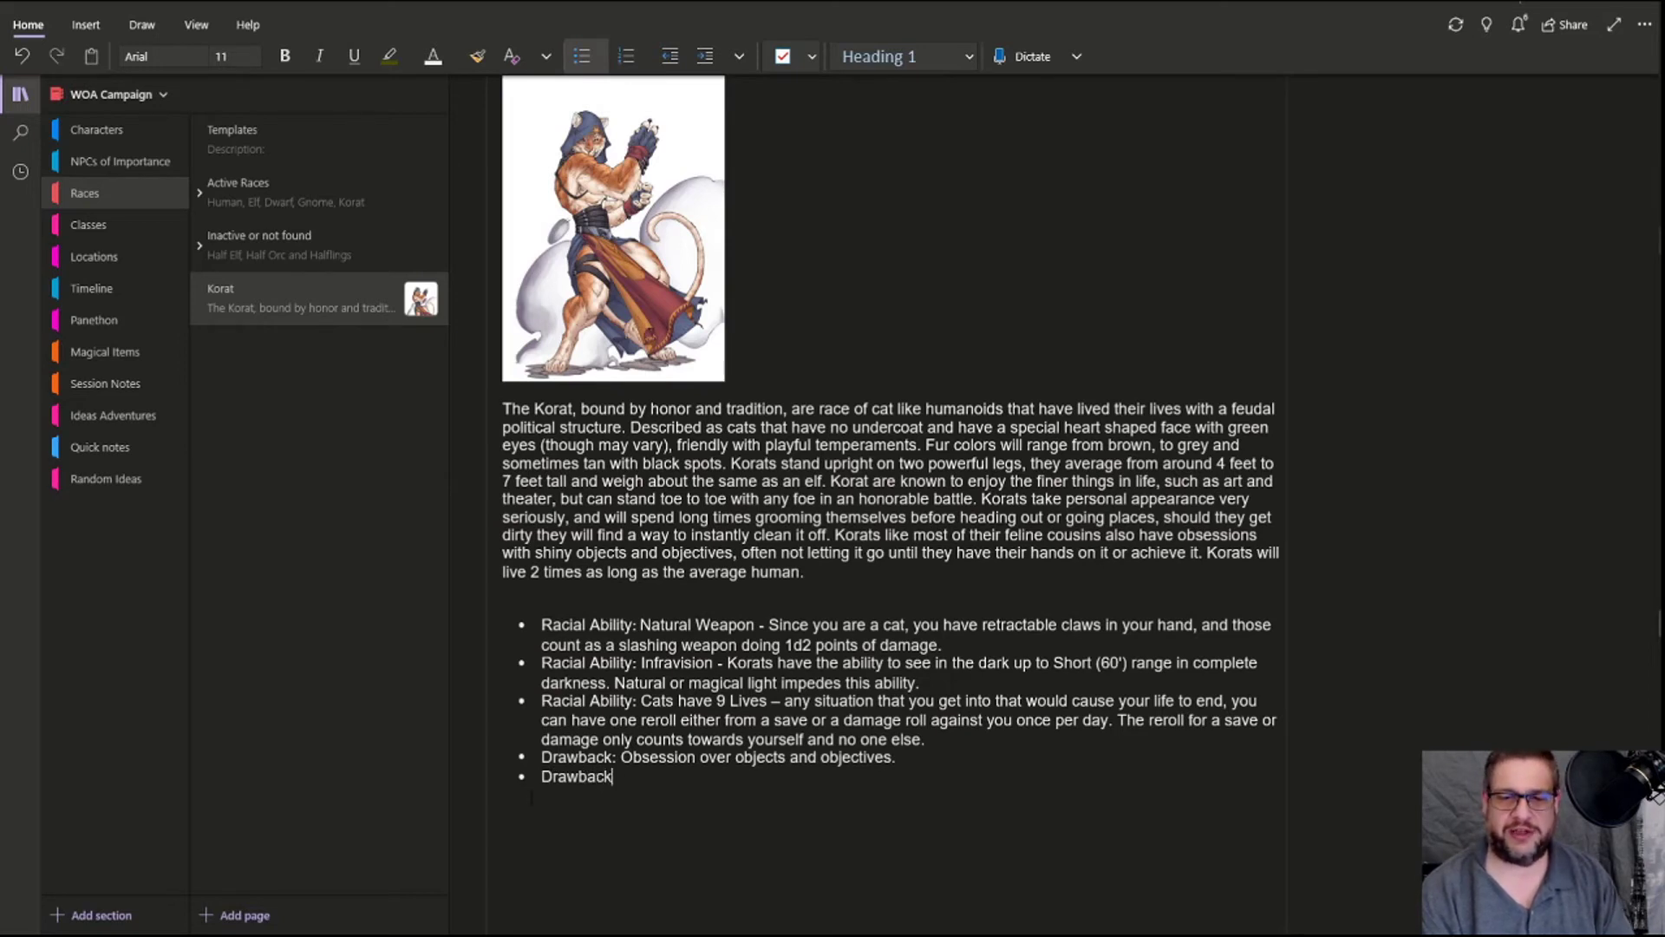
type(":")
type(" Ceanl")
key("BackSpace")
key("BackSpace")
key("BackSpace")
key("BackSpace")
type("leani")
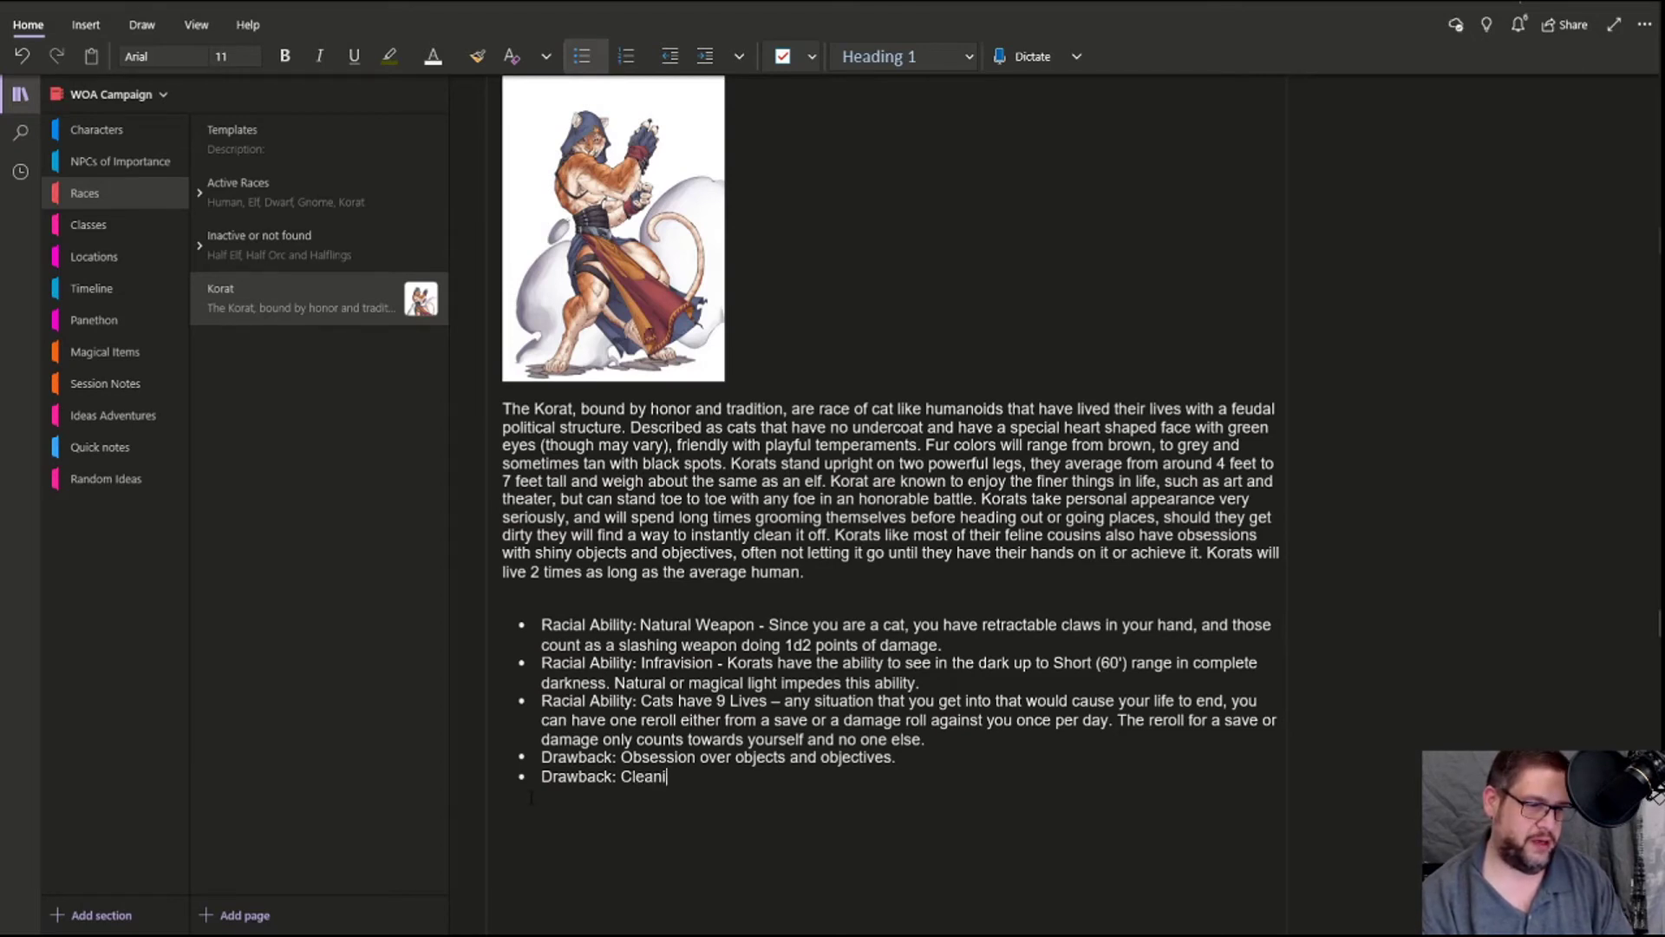
key("BackSpace")
key("BackSpace")
type("nliness ")
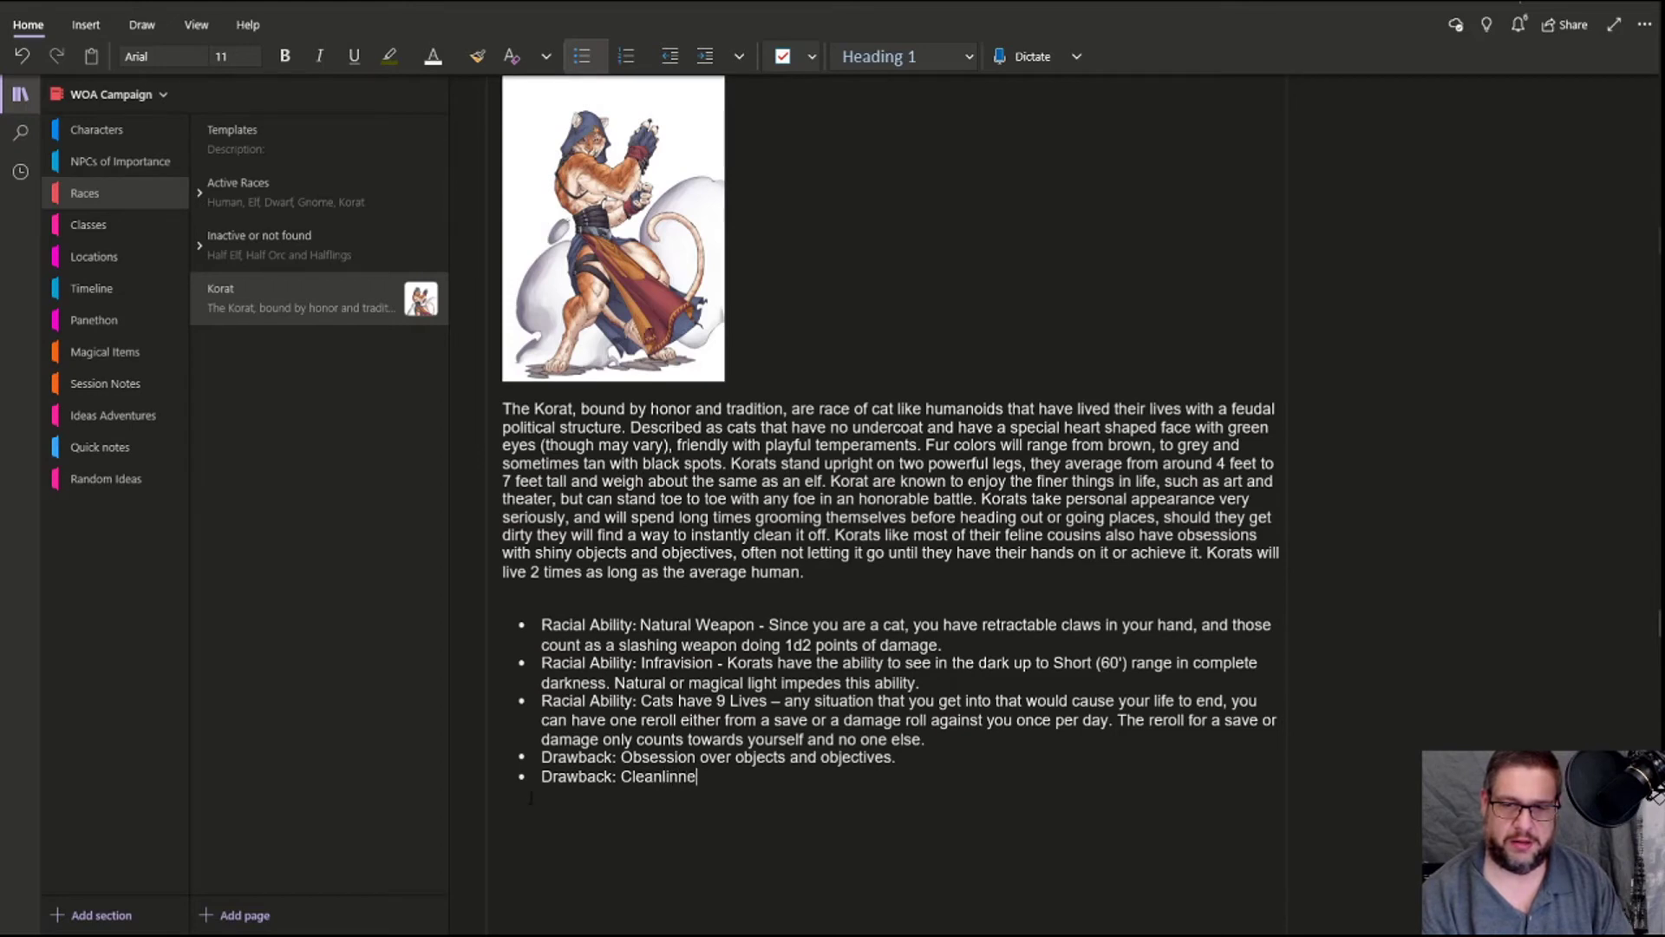
type("in appe")
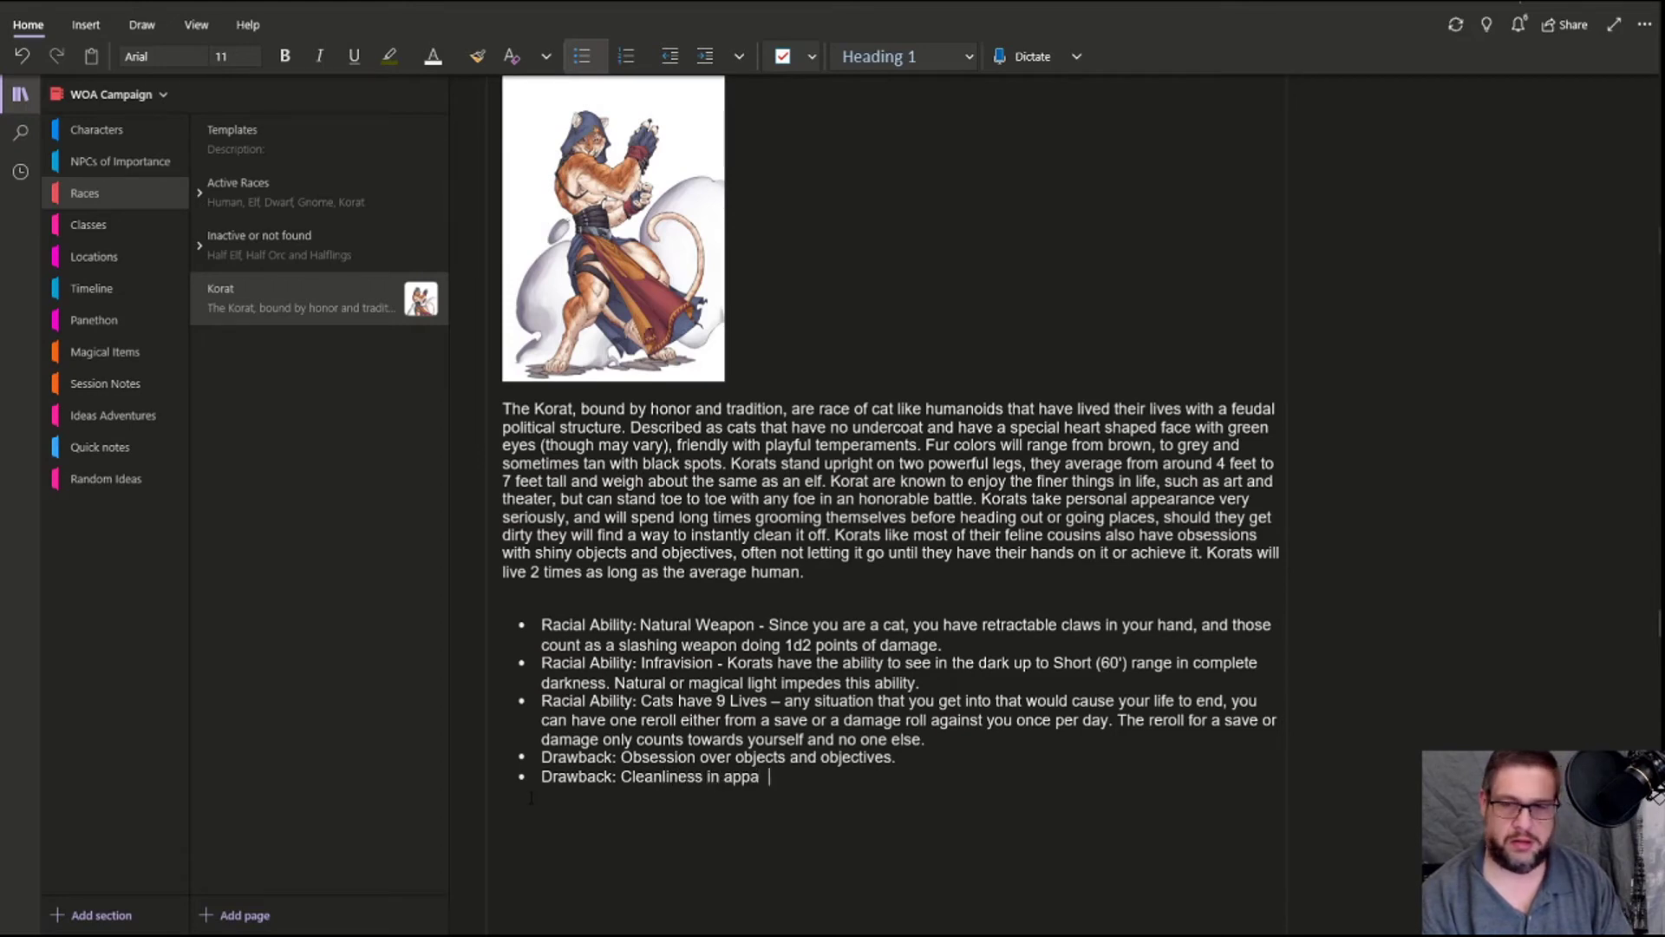
type("aranc")
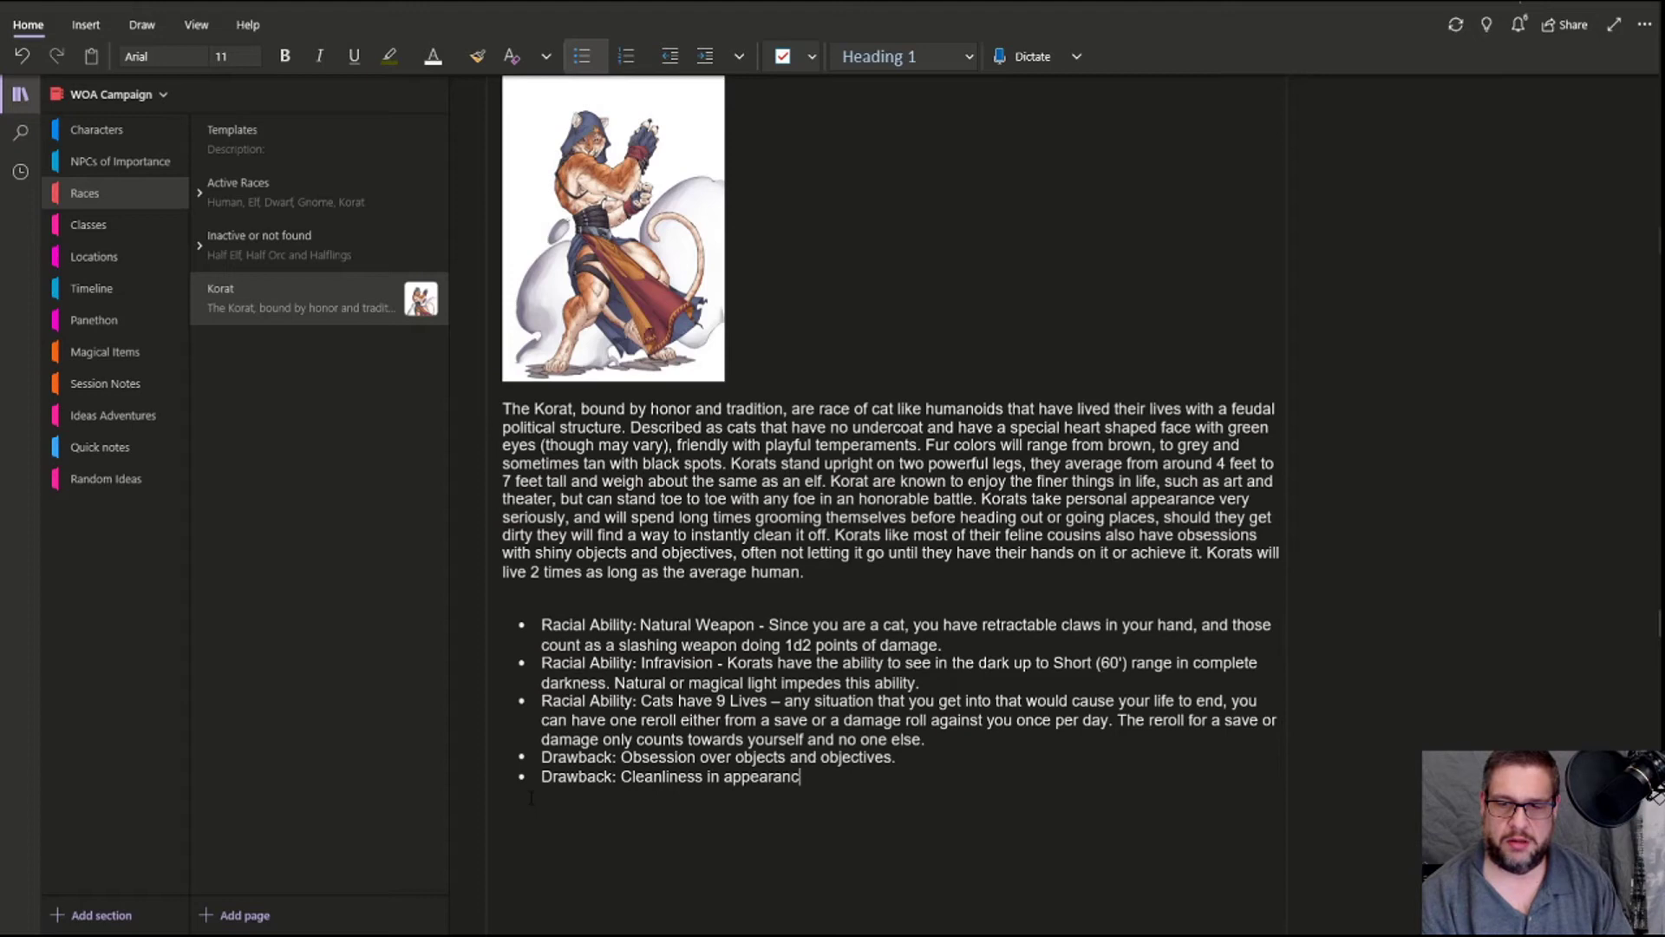
type("e. -")
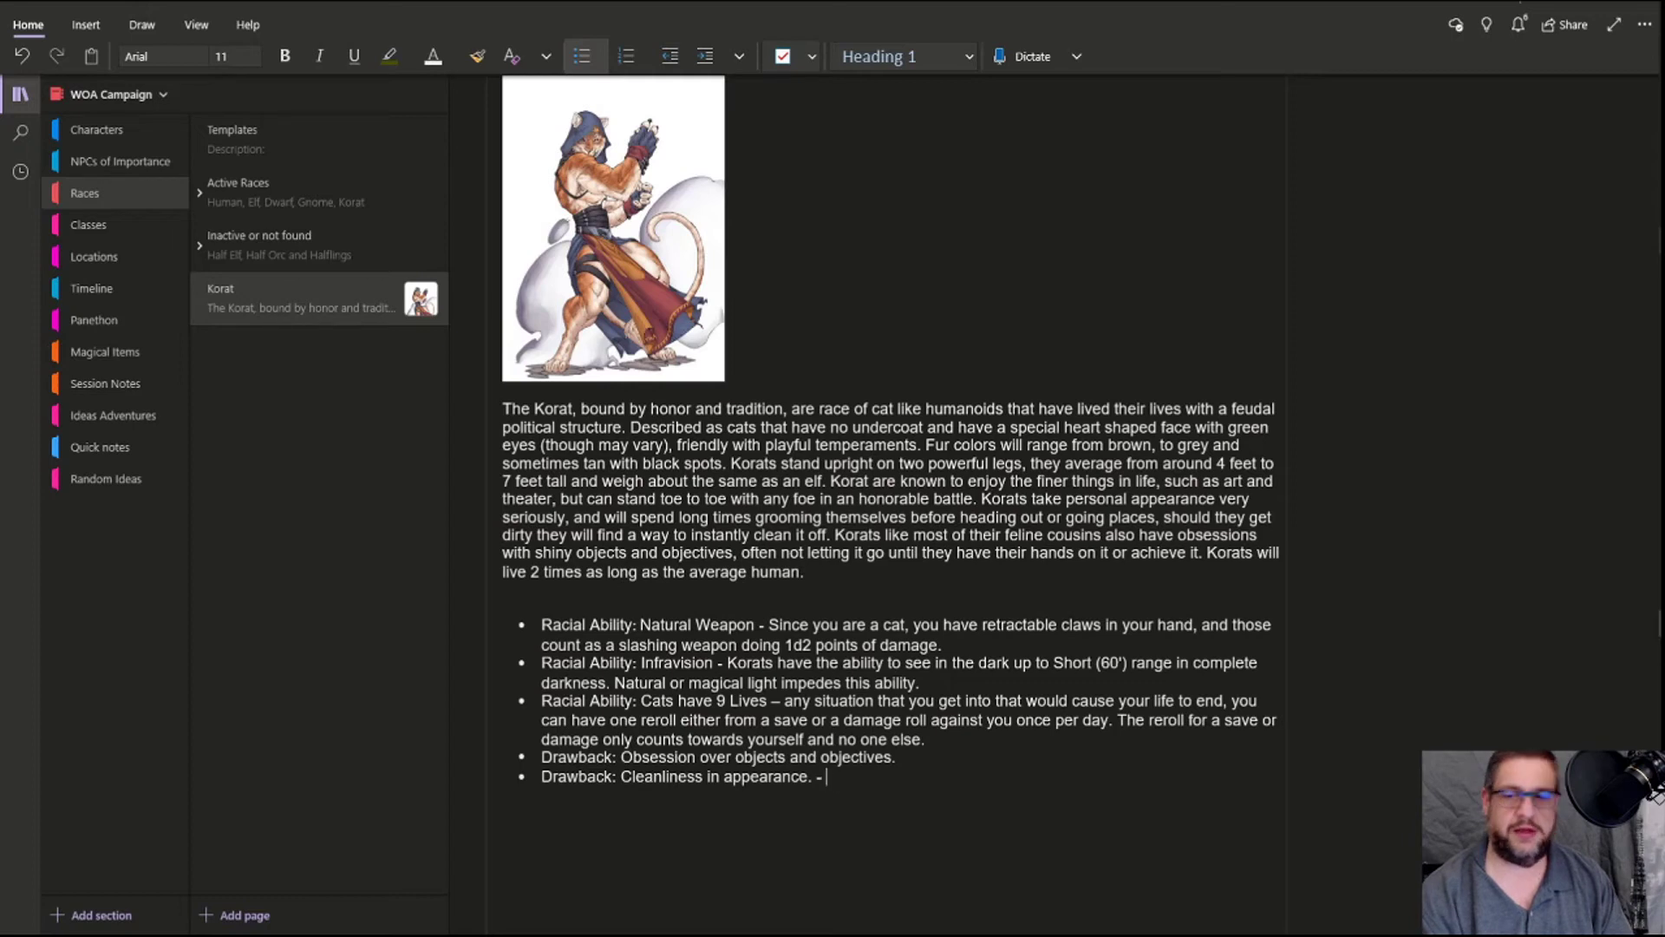
Begin the cleanliness drawback's explanation with "you will spend each morning making sure you look good,".
type("you will s")
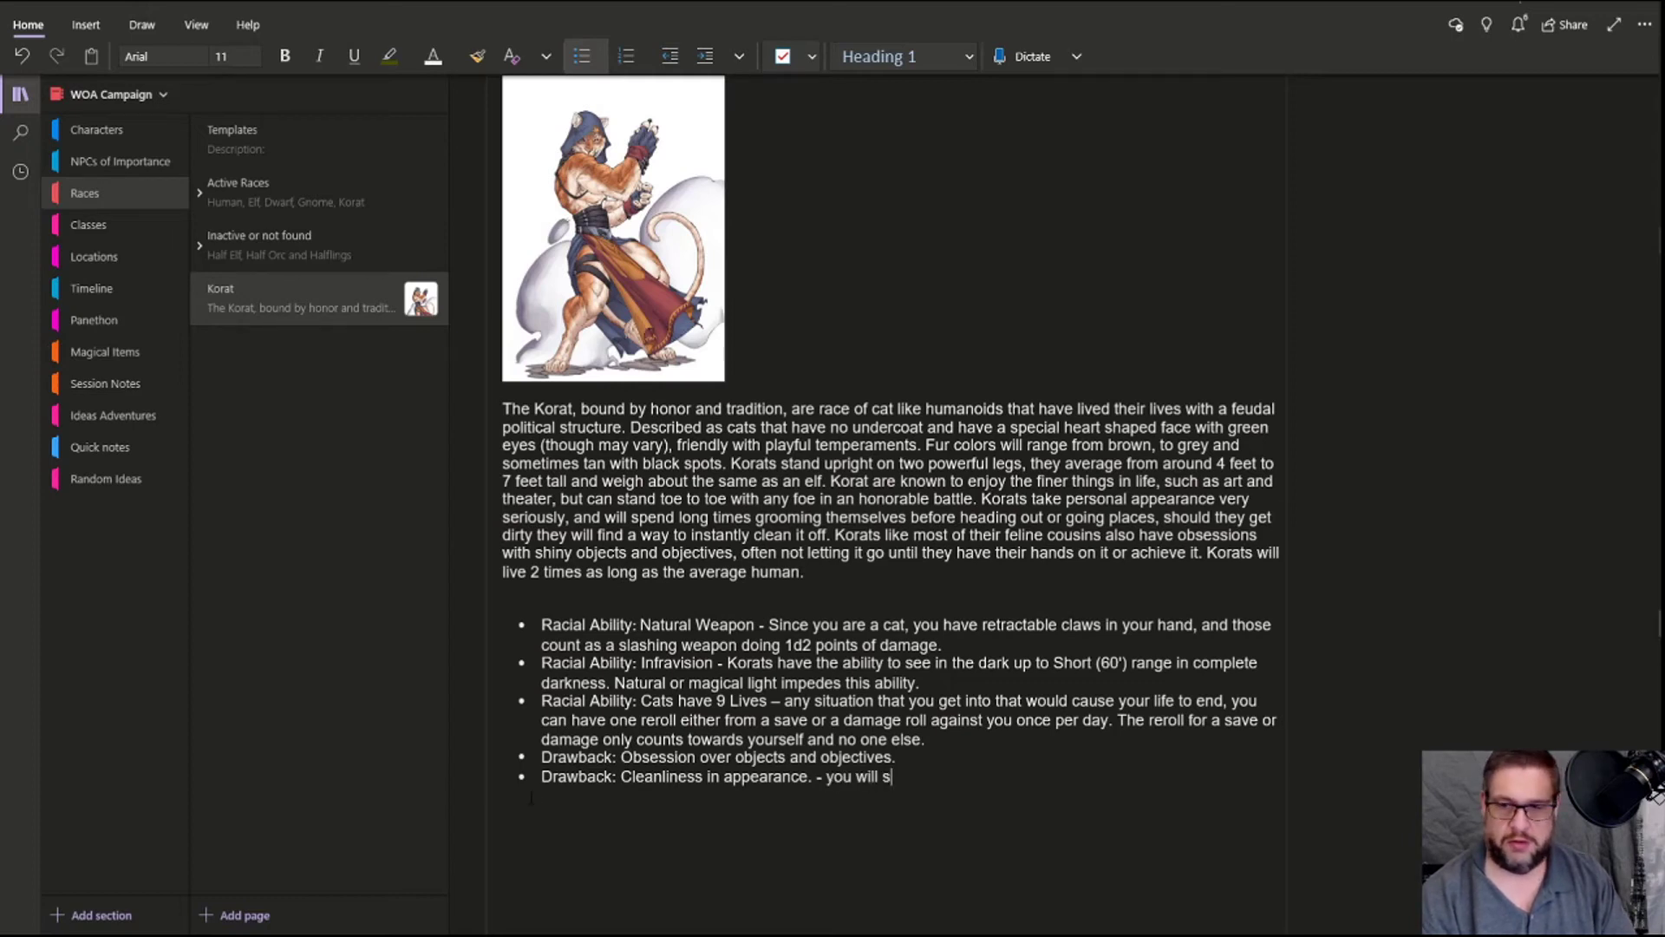
type("pend each mornin")
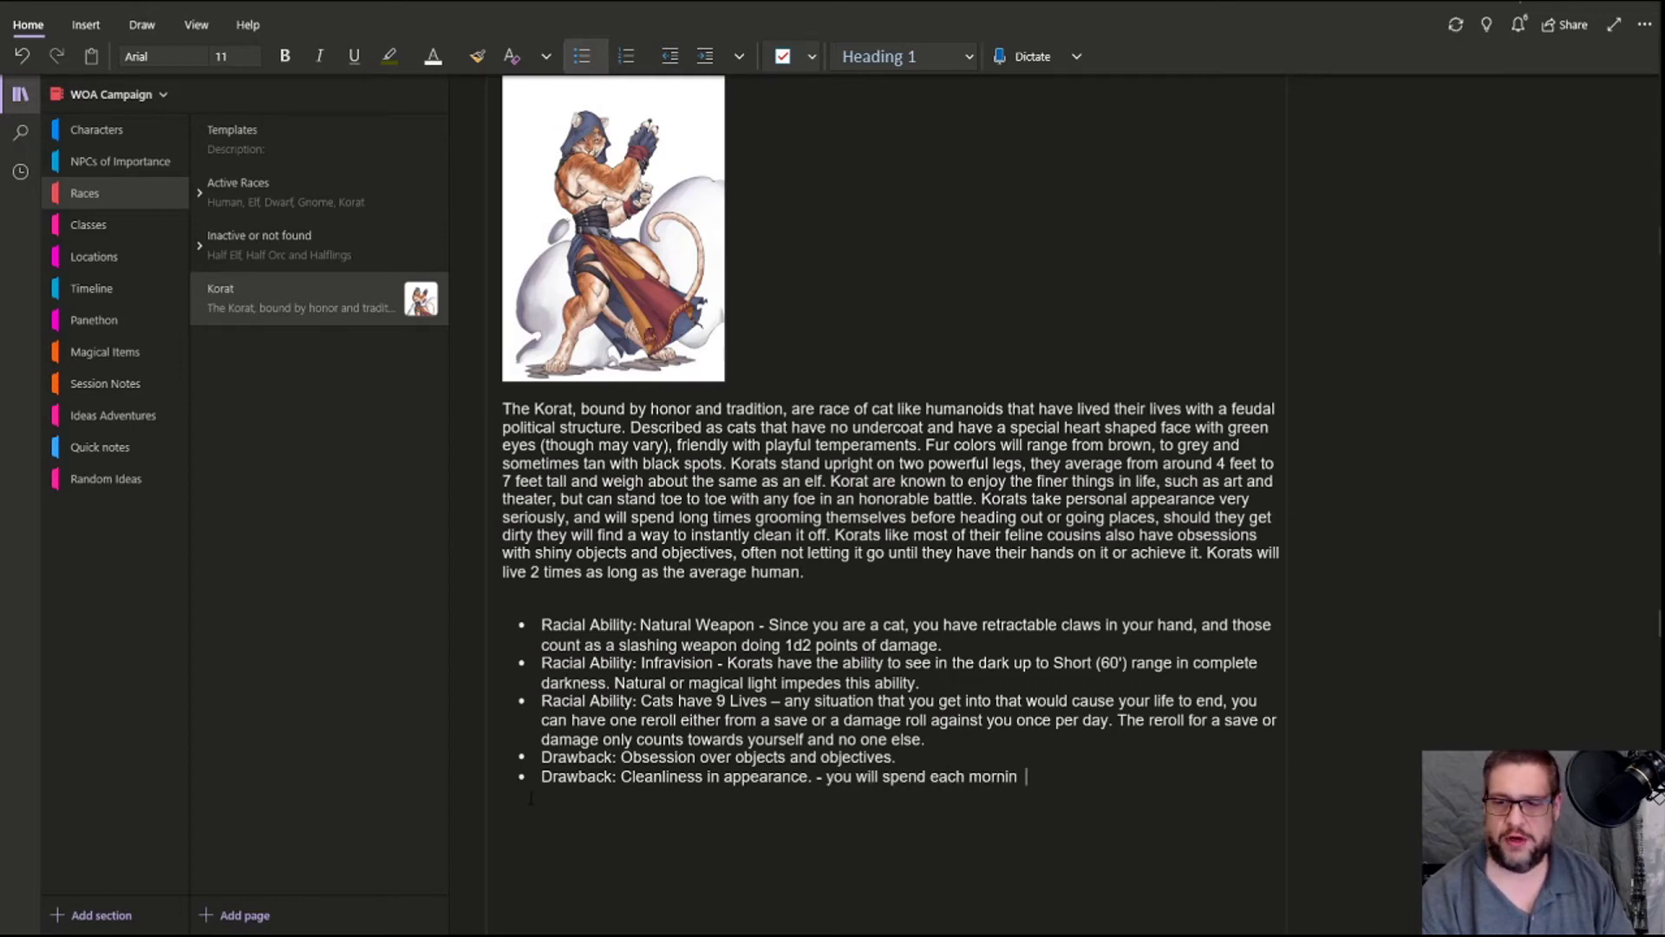
type("g making sure you look good,")
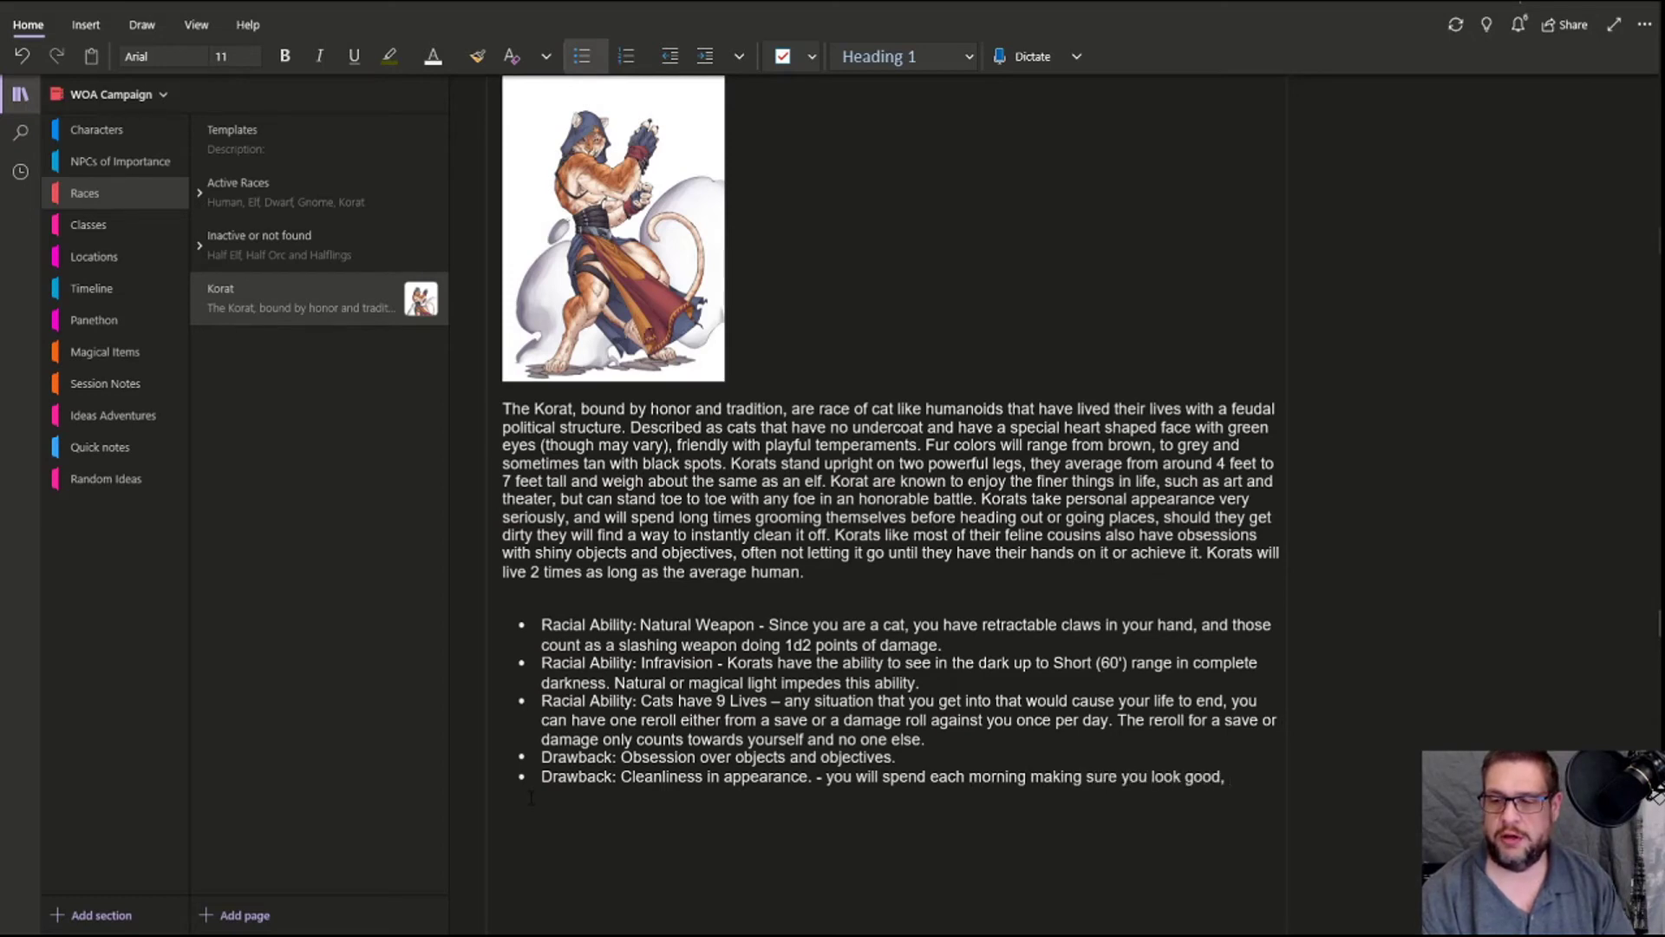
Complete the cleanliness drawback with "cleaning yourself when you get dirty and must do it no matter what, short of being in battle.".
type(" cle")
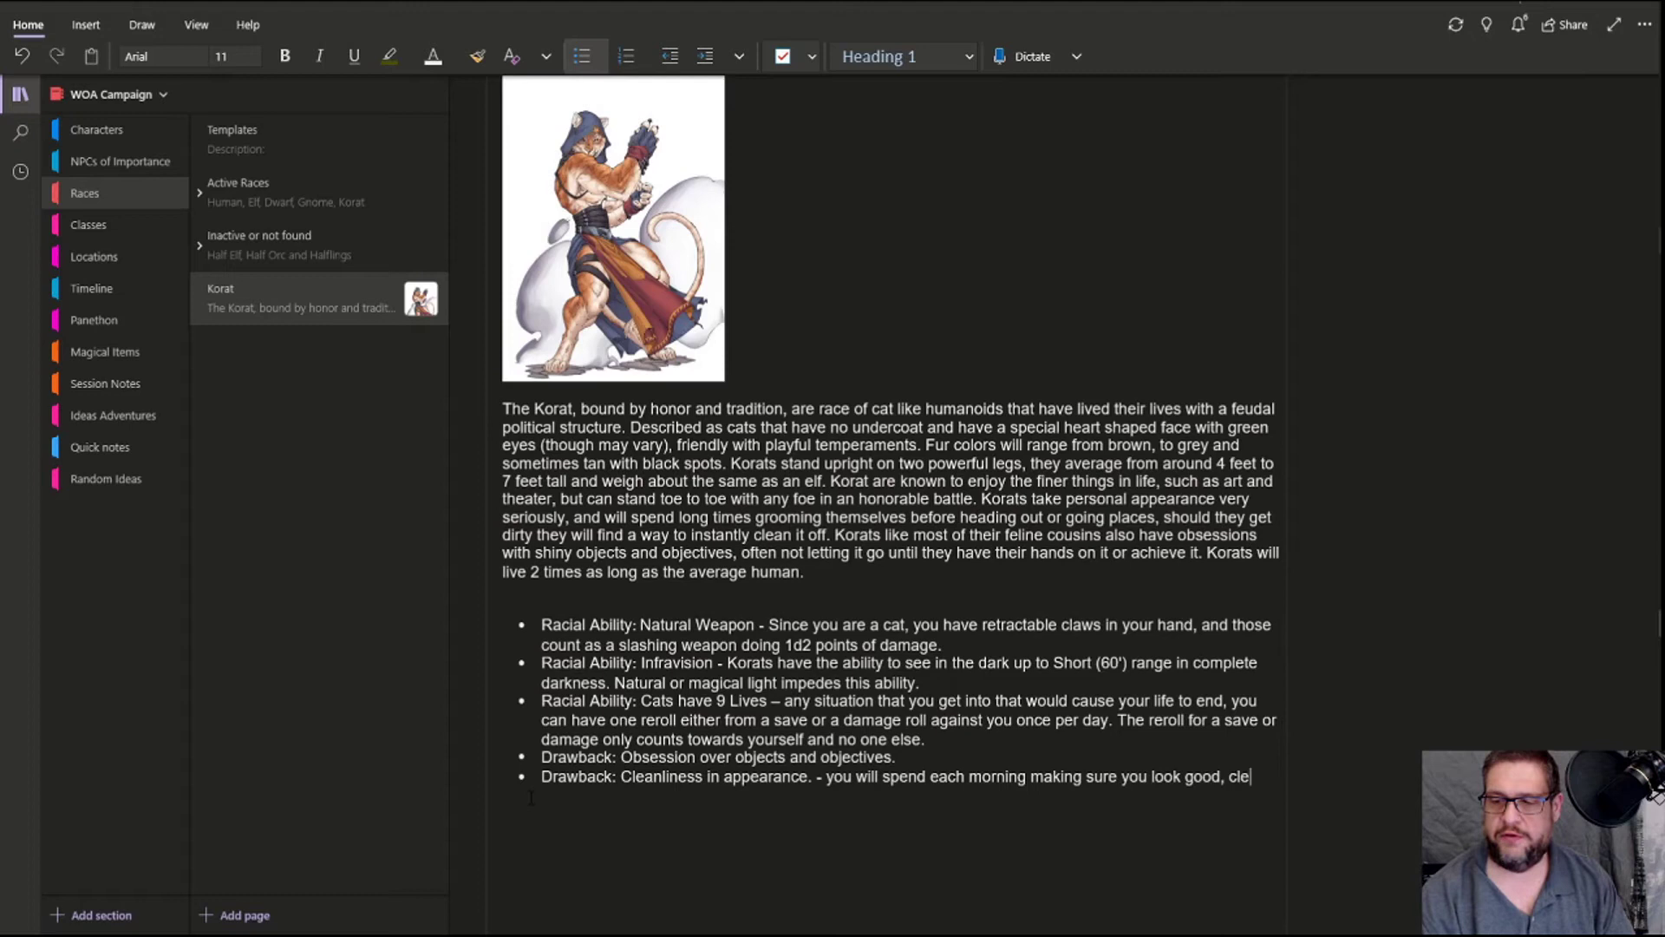
type("aning yourself when y")
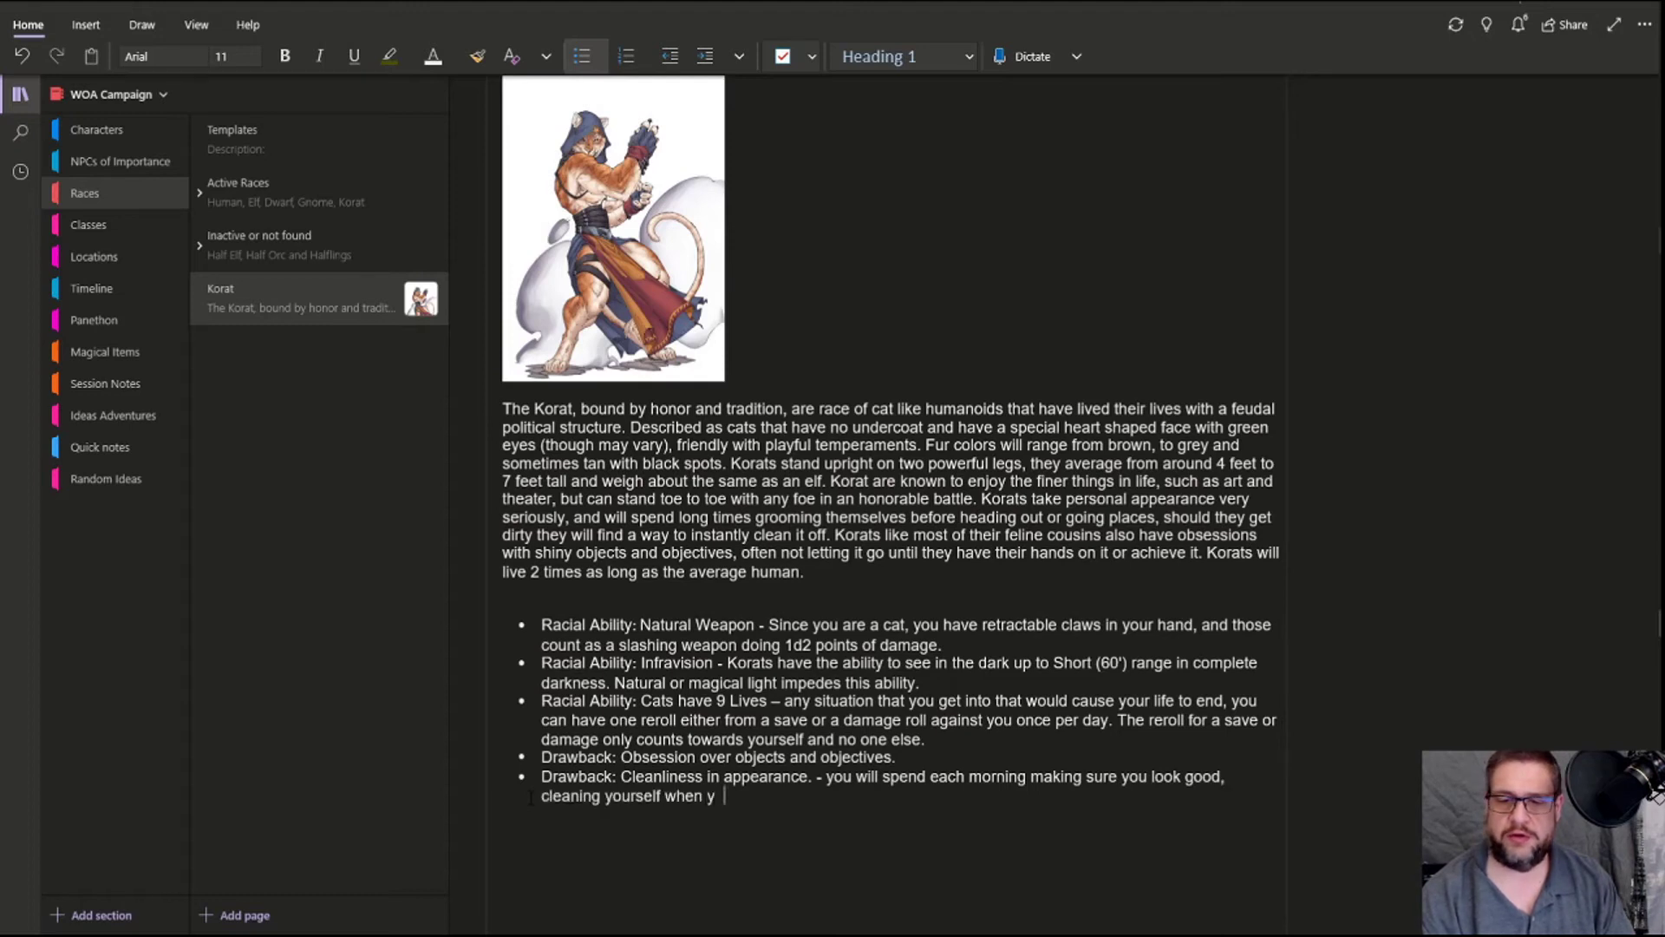
type("ou get dirty and")
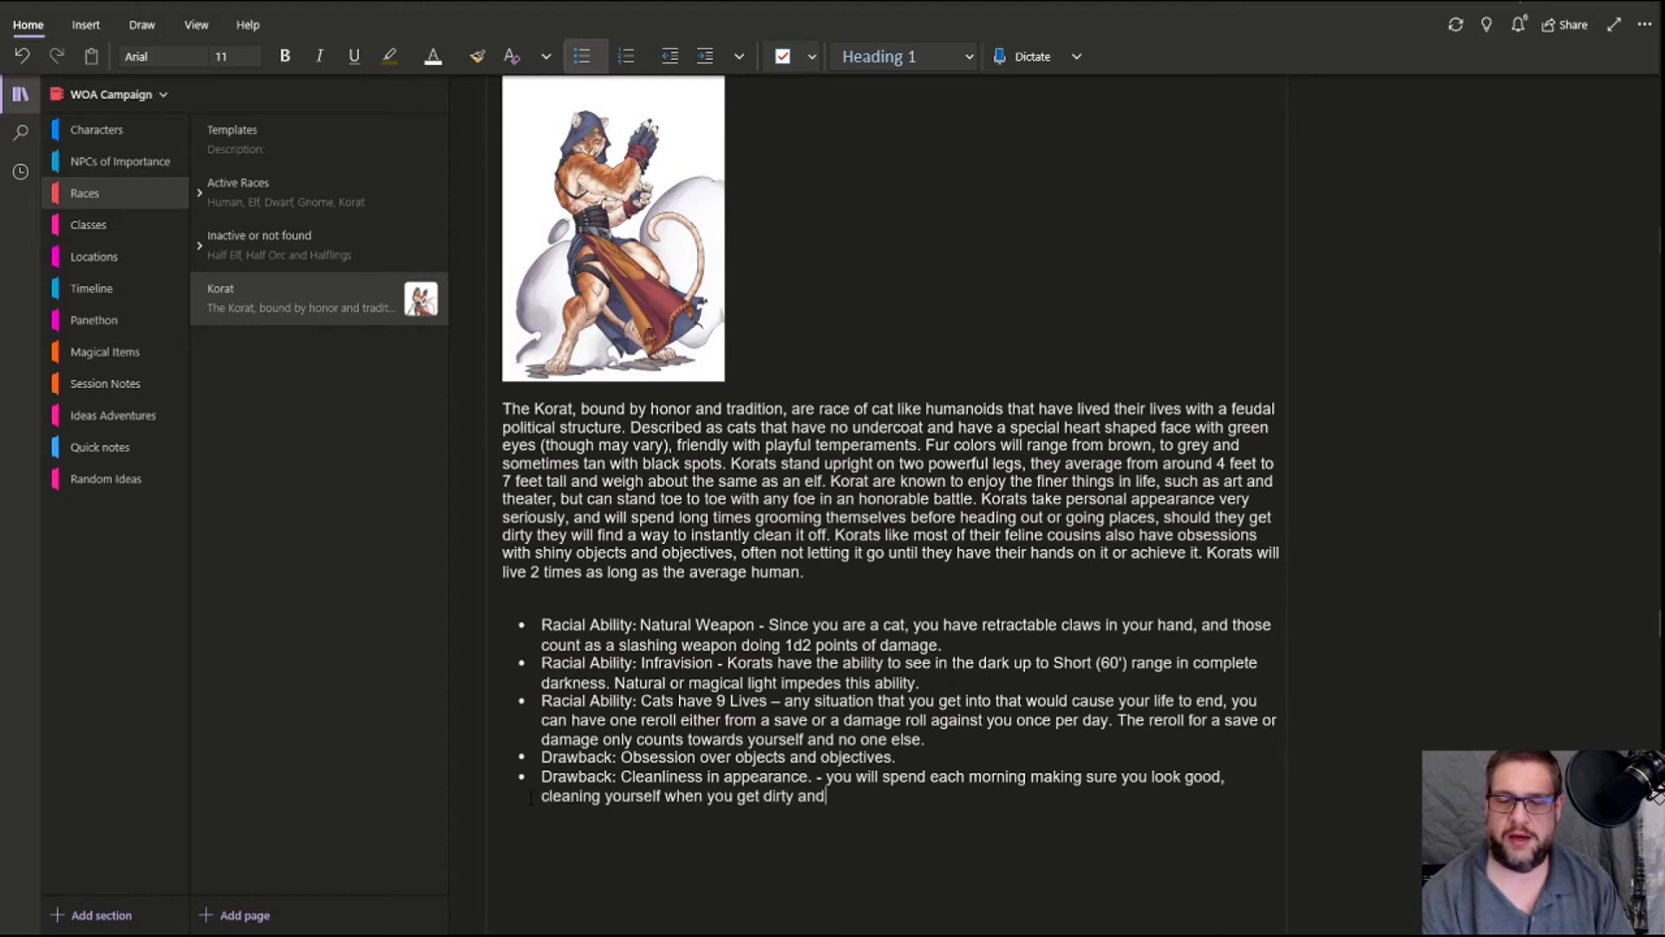
type(" must do it n")
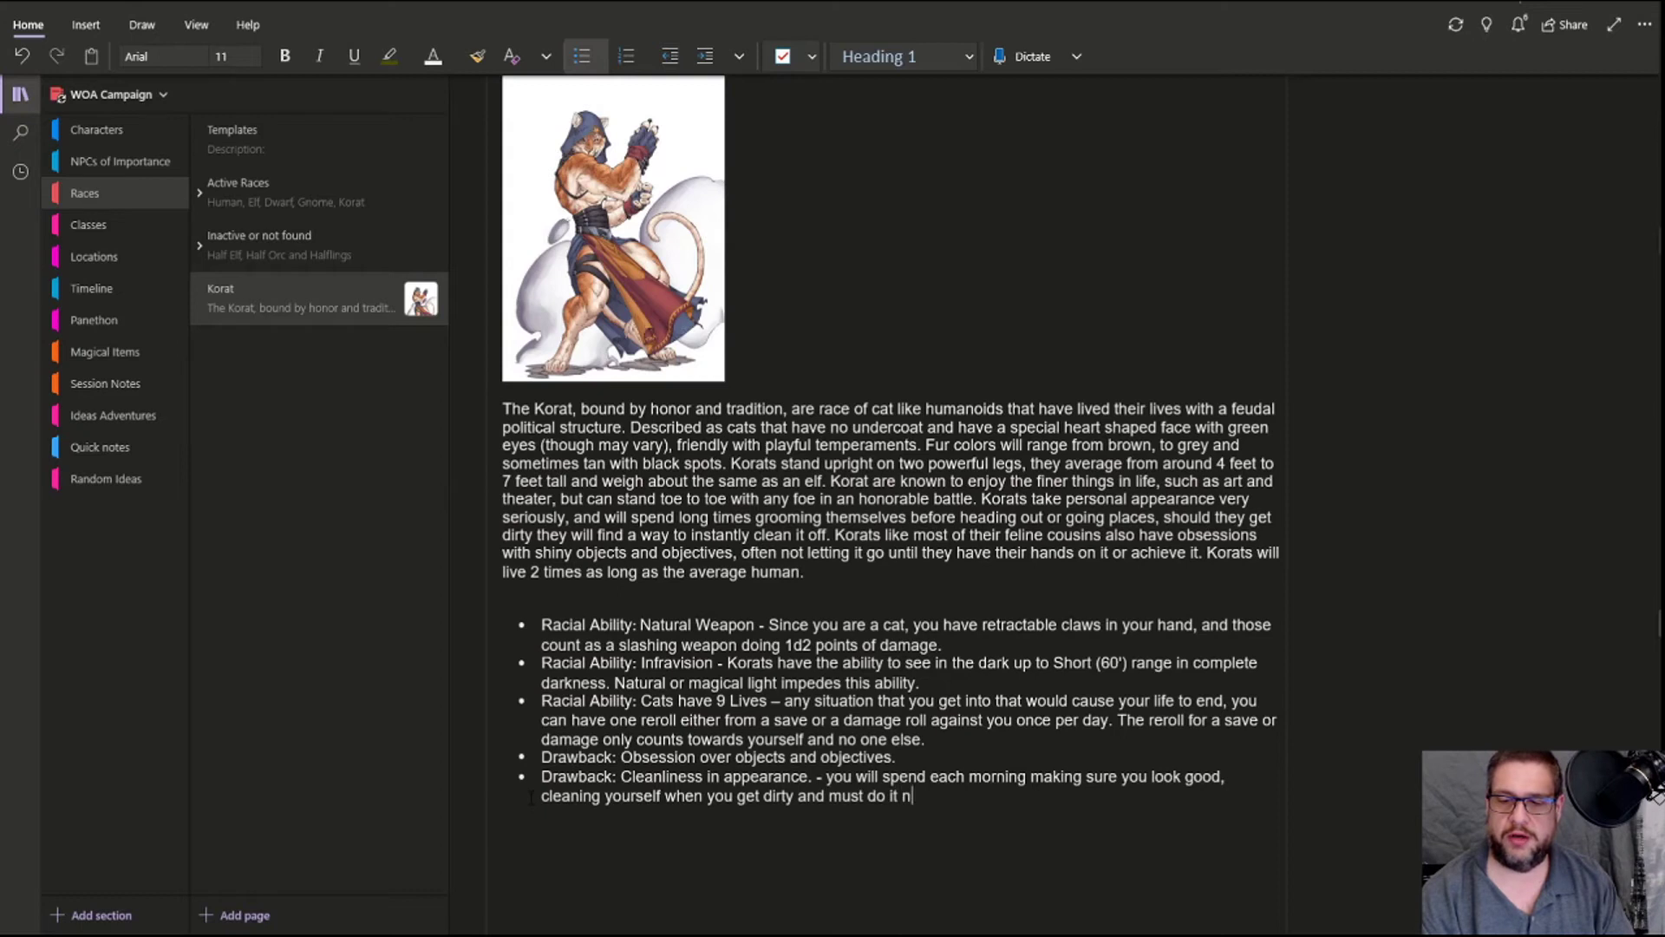
type("o matter what, ")
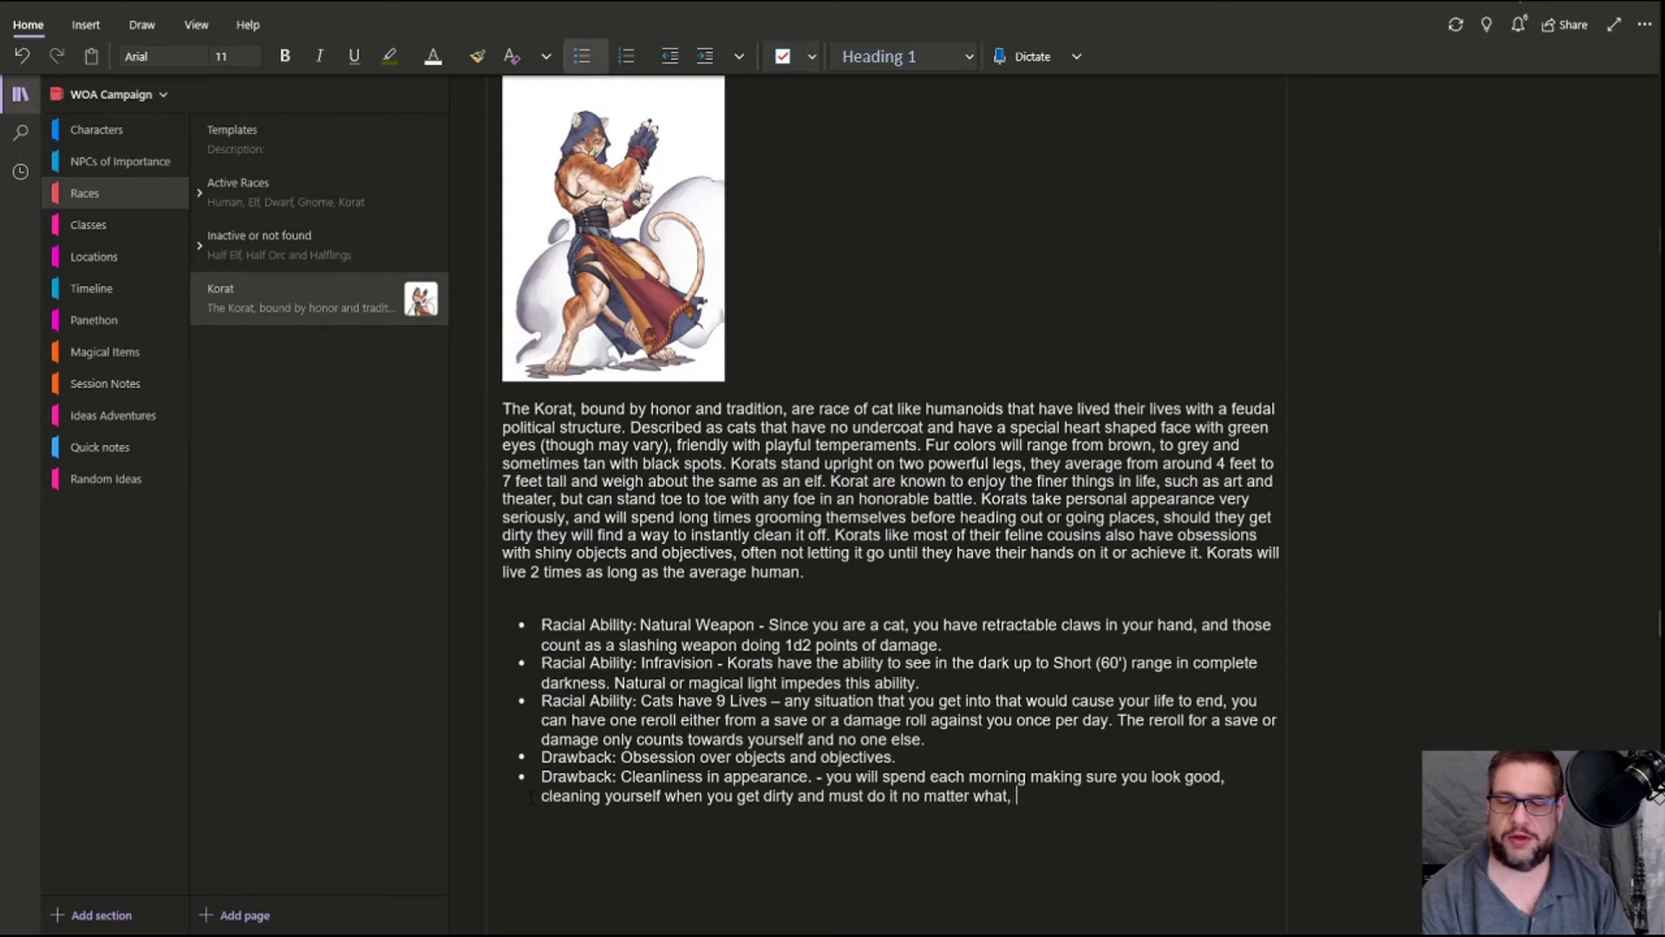
type("short of being")
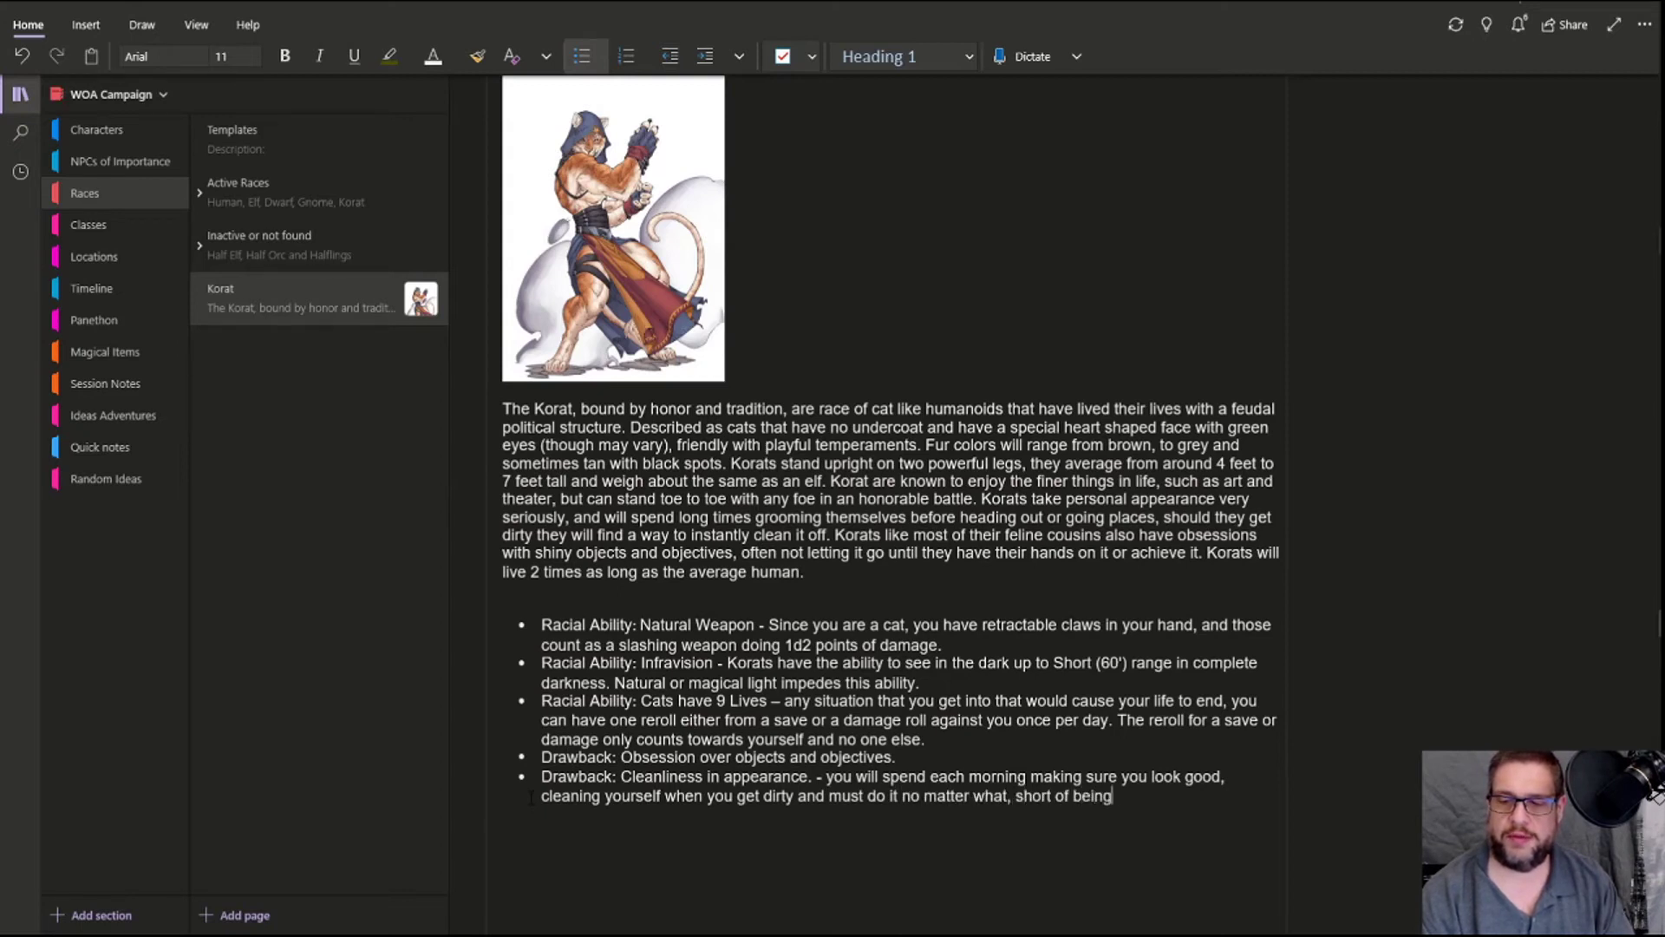
type(" in battle.")
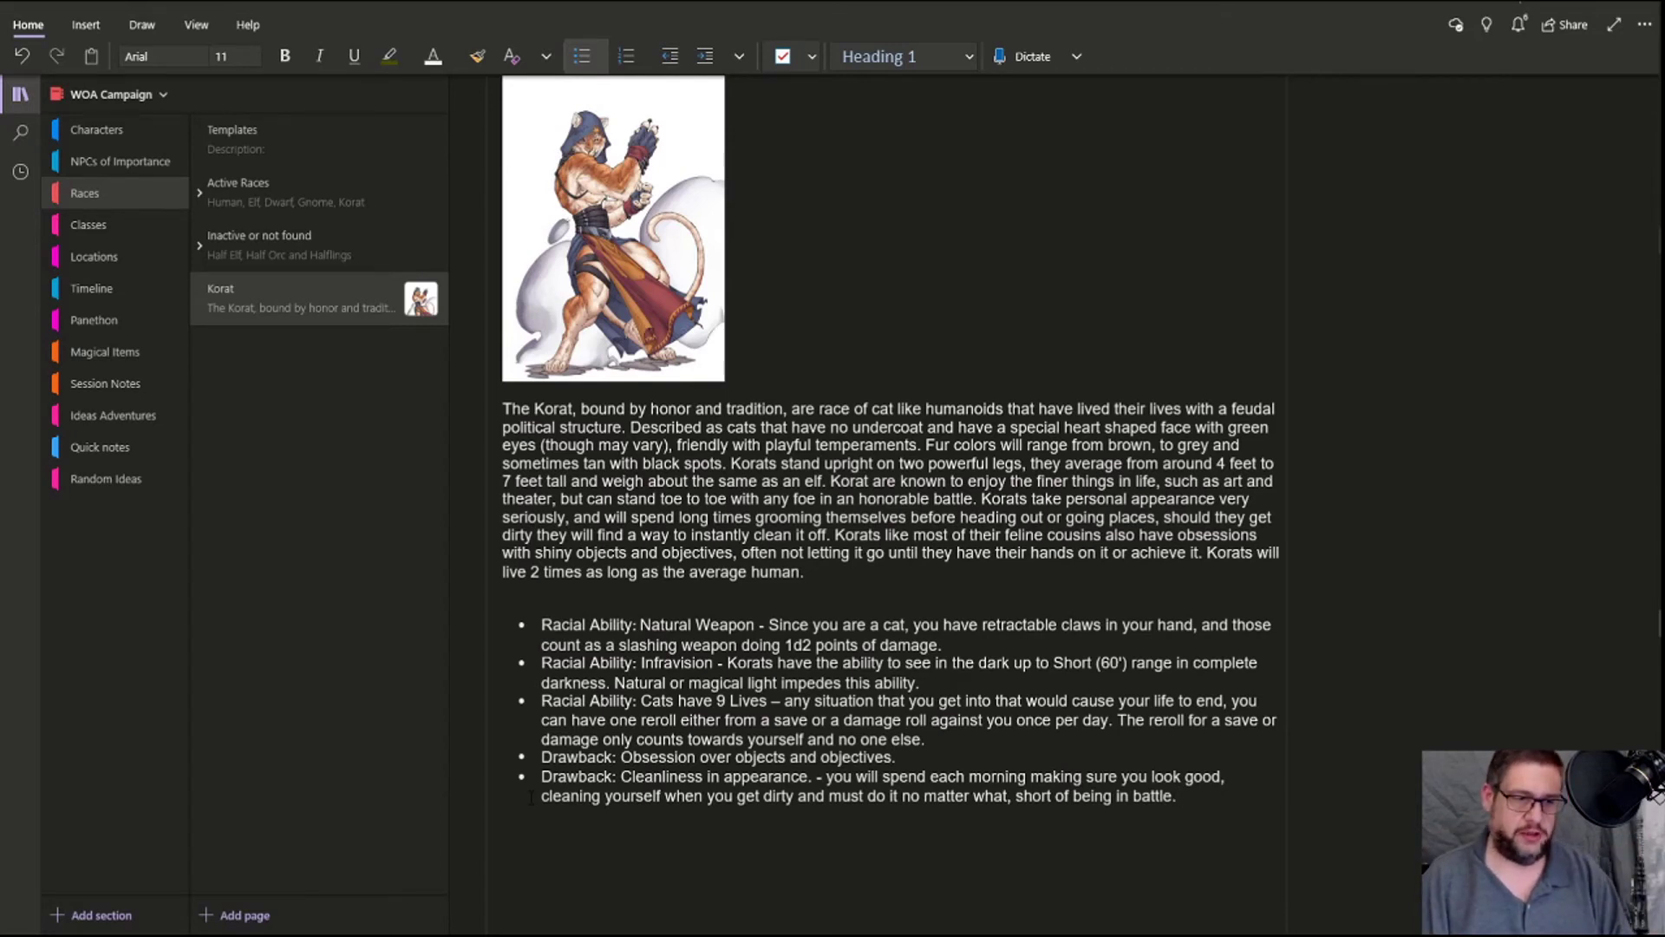
End the bulleted list and start an unbulleted line reading "Distrust/Trust: They don't trust anyone off the bat".
key("Return")
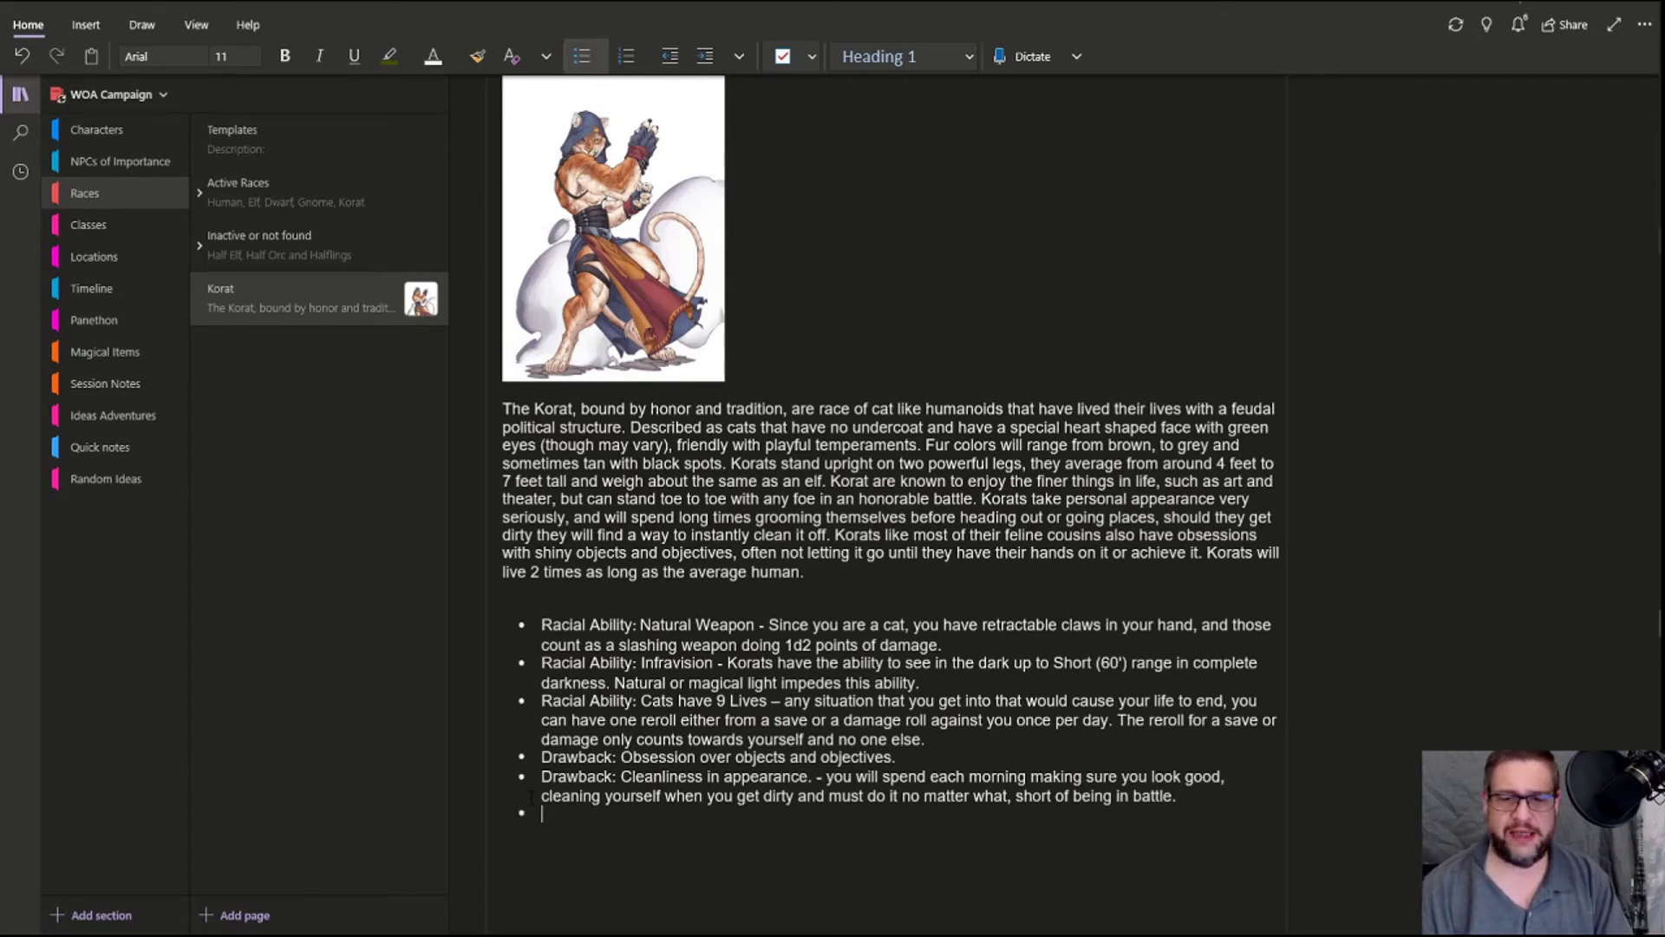
key("BackSpace")
key("BackSpace")
key("BackSpace")
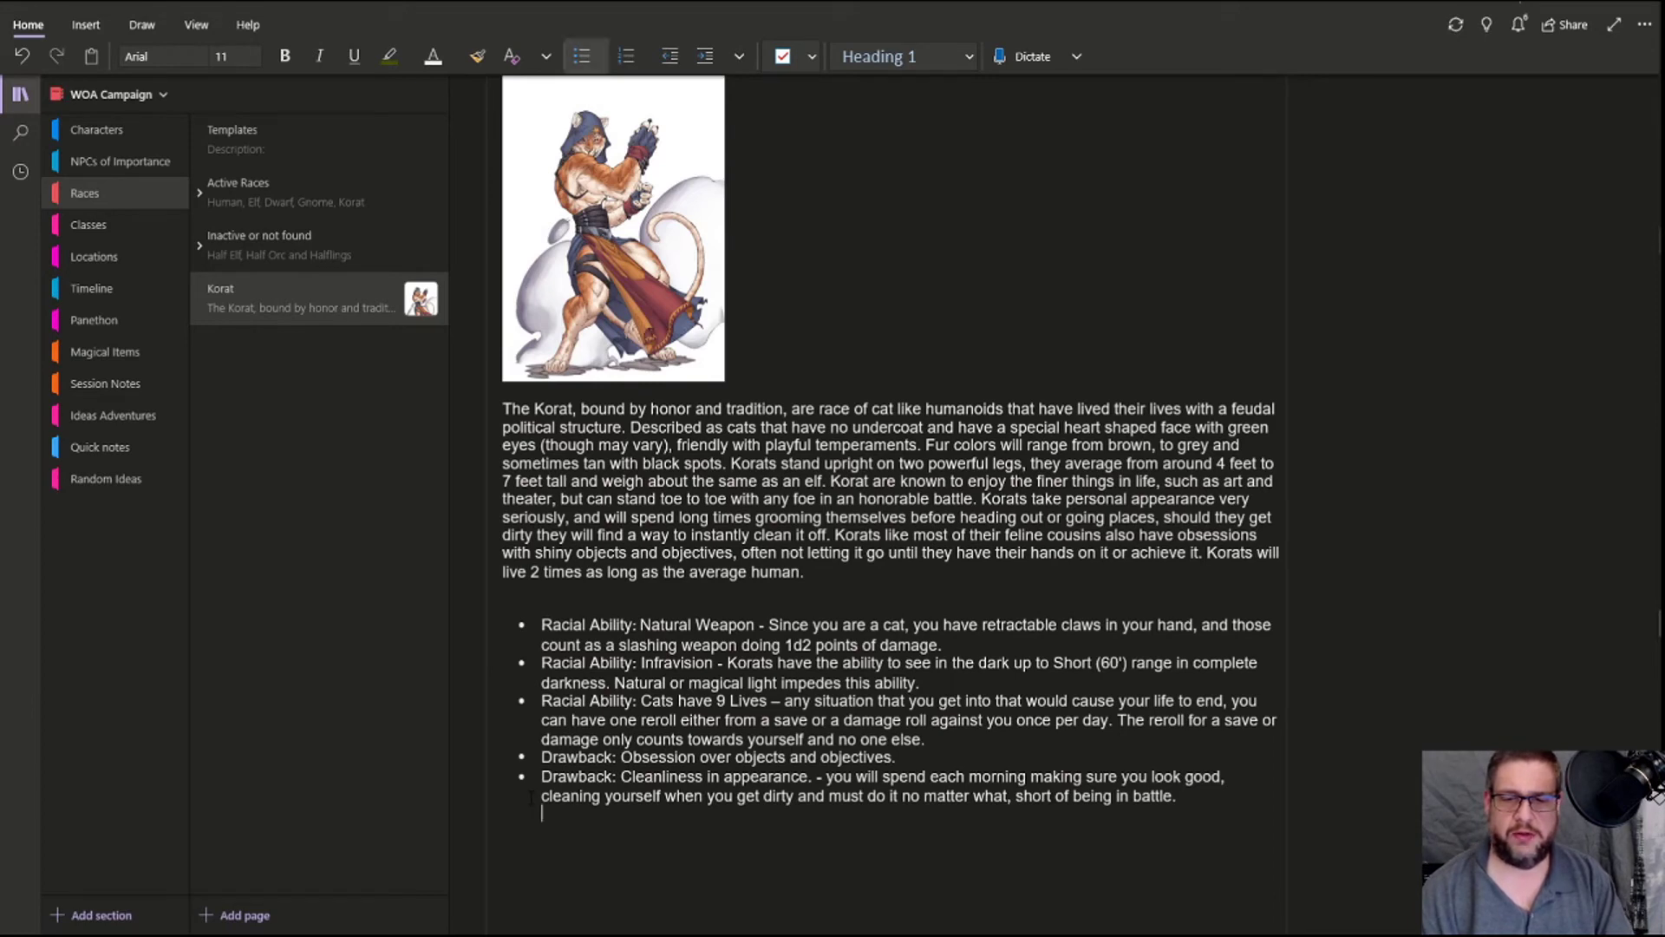
type("D")
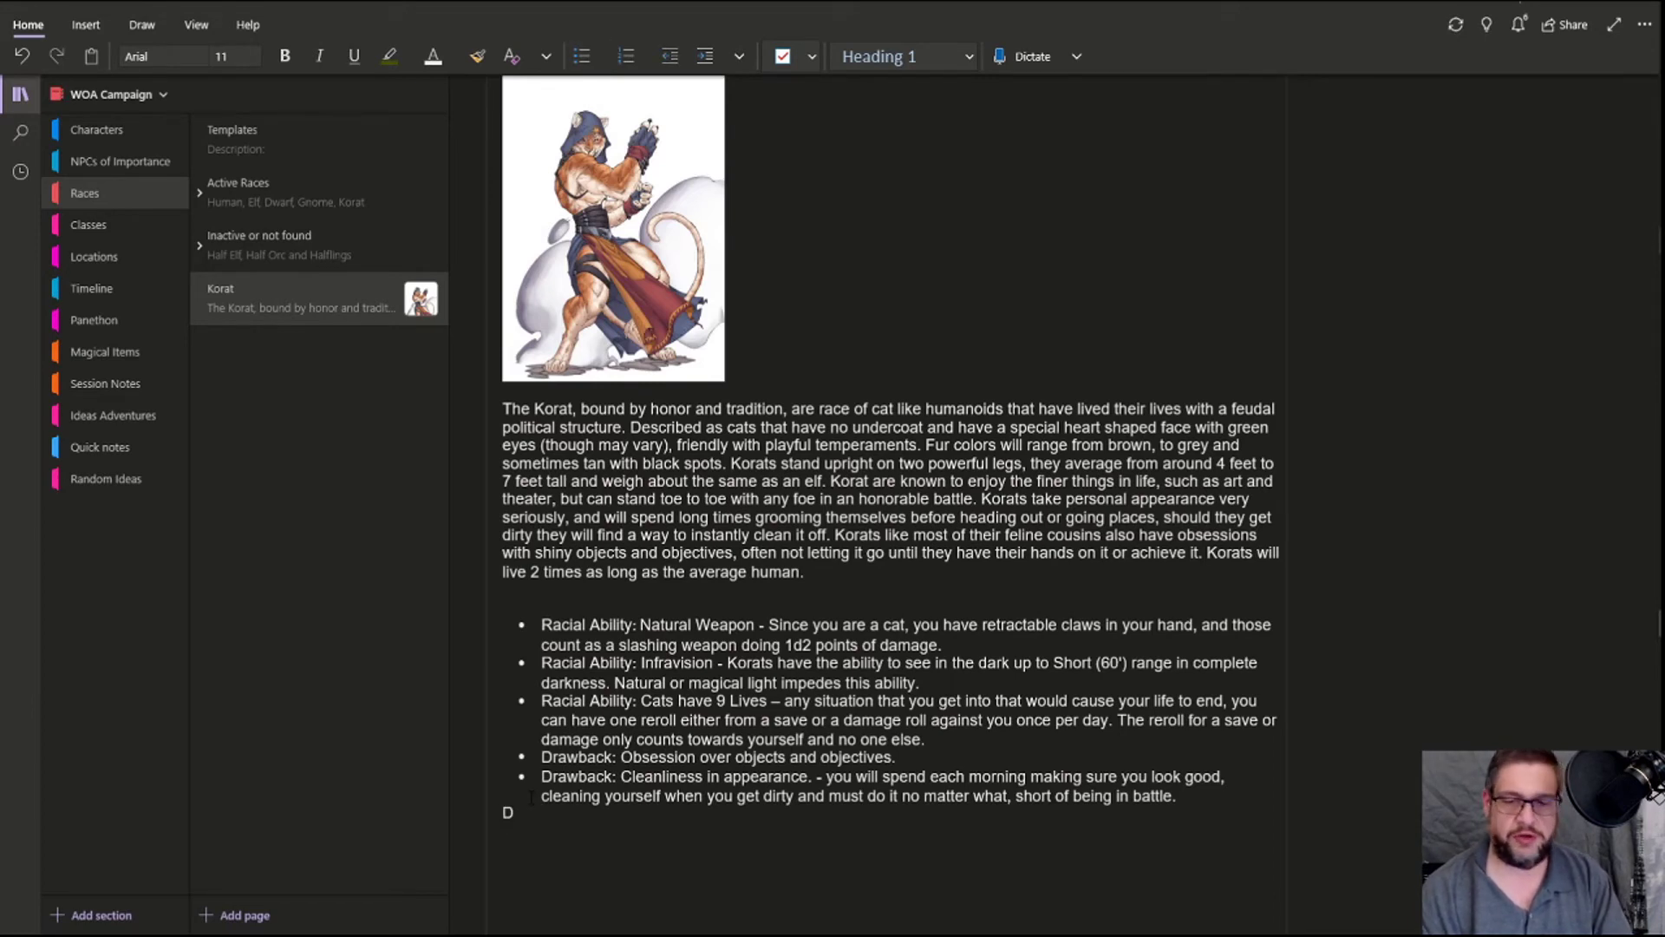
type("istrust/Trust:")
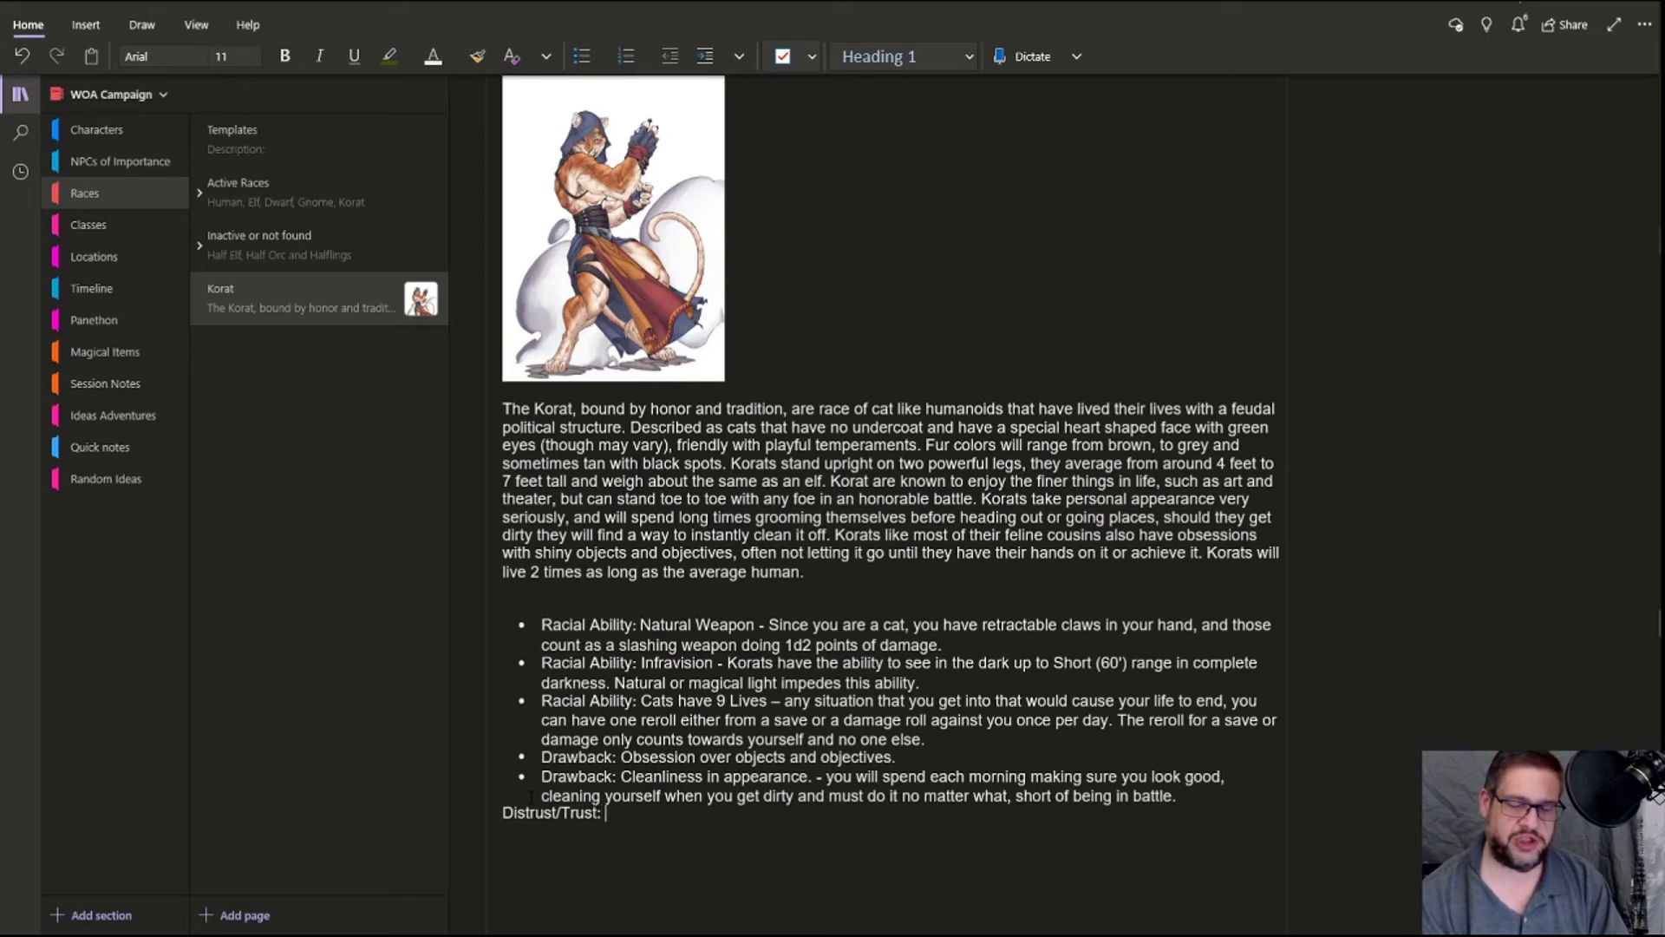
type("They do")
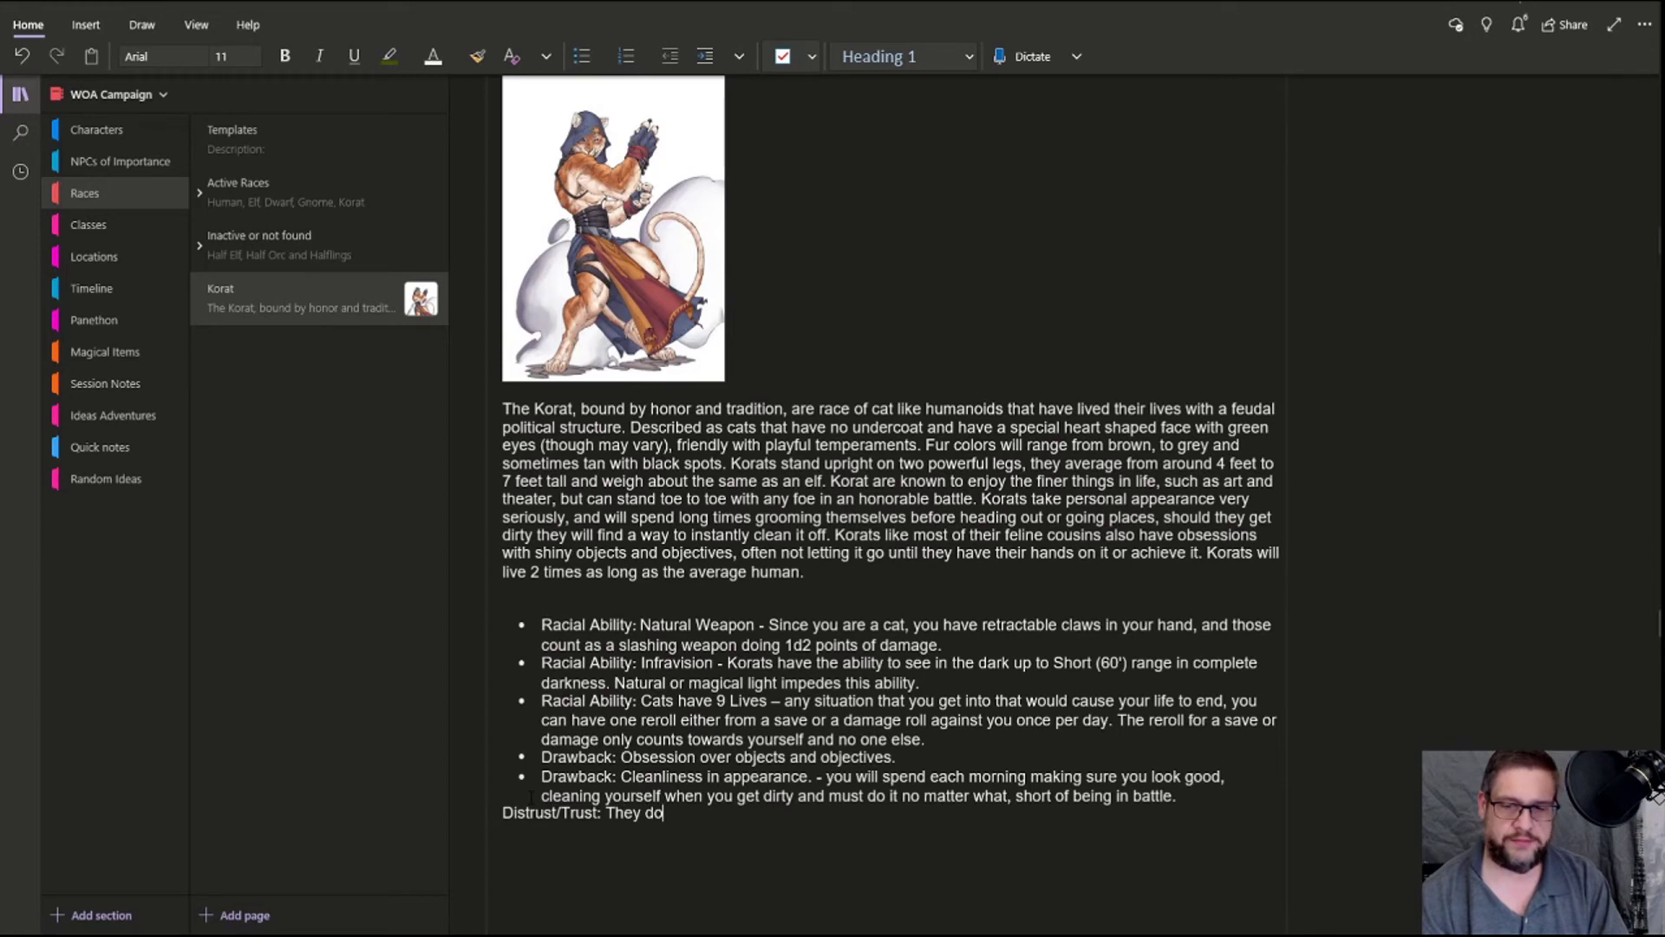
type("n't trust anyone off the bat.")
key("BackSpace")
type(", they need to gain")
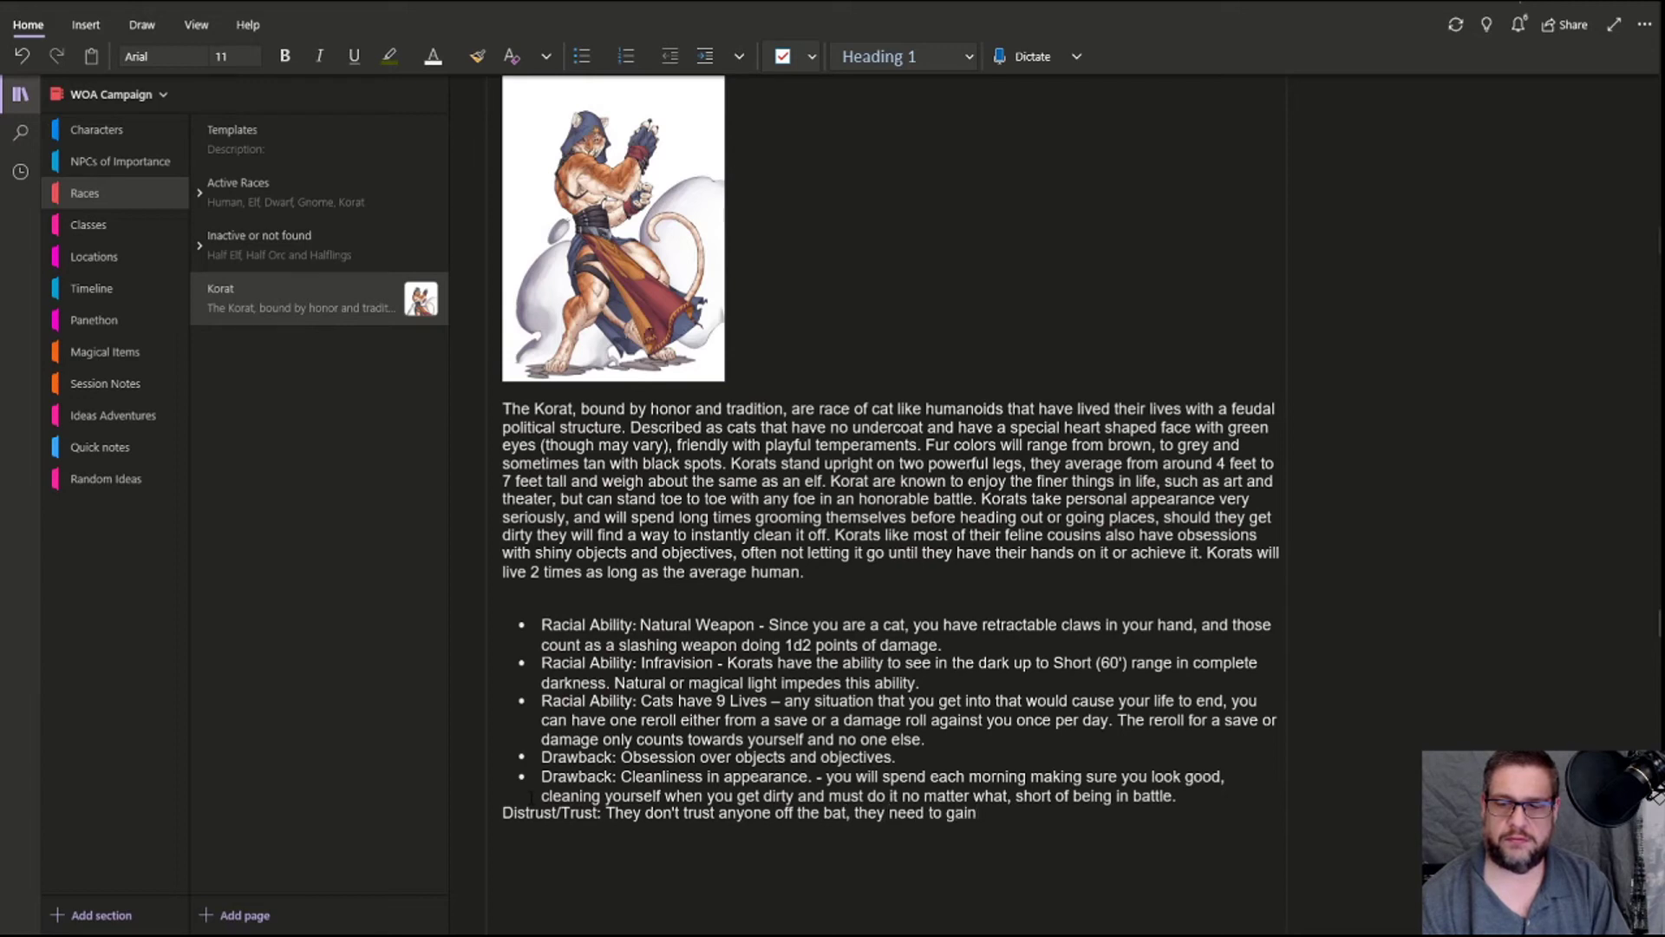
type(" trust.")
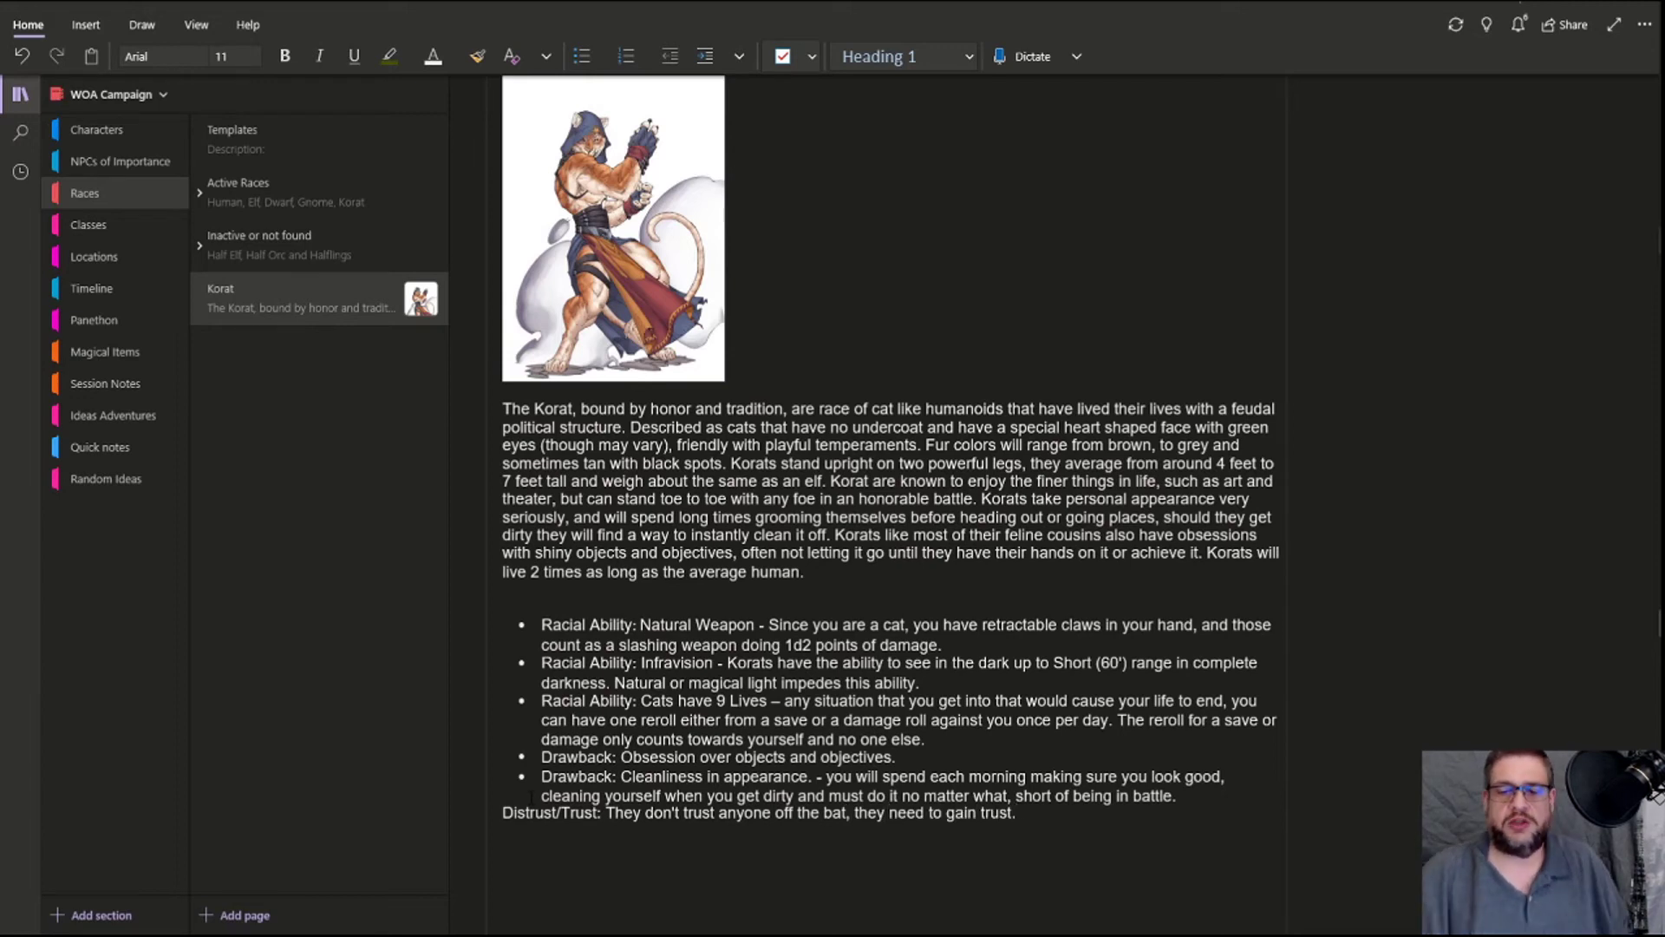
key("BackSpace")
key("BackSpace")
key("BackSpace")
key("BackSpace")
key("BackSpace")
key("BackSpace")
key("BackSpace")
key("BackSpace")
key("BackSpace")
key("BackSpace")
key("BackSpace")
key("BackSpace")
key("BackSpace")
key("BackSpace")
key("BackSpace")
key("BackSpace")
key("BackSpace")
key("BackSpace")
key("BackSpace")
key("BackSpace")
key("BackSpace")
key("BackSpace")
key("BackSpace")
key("BackSpace")
type("the")
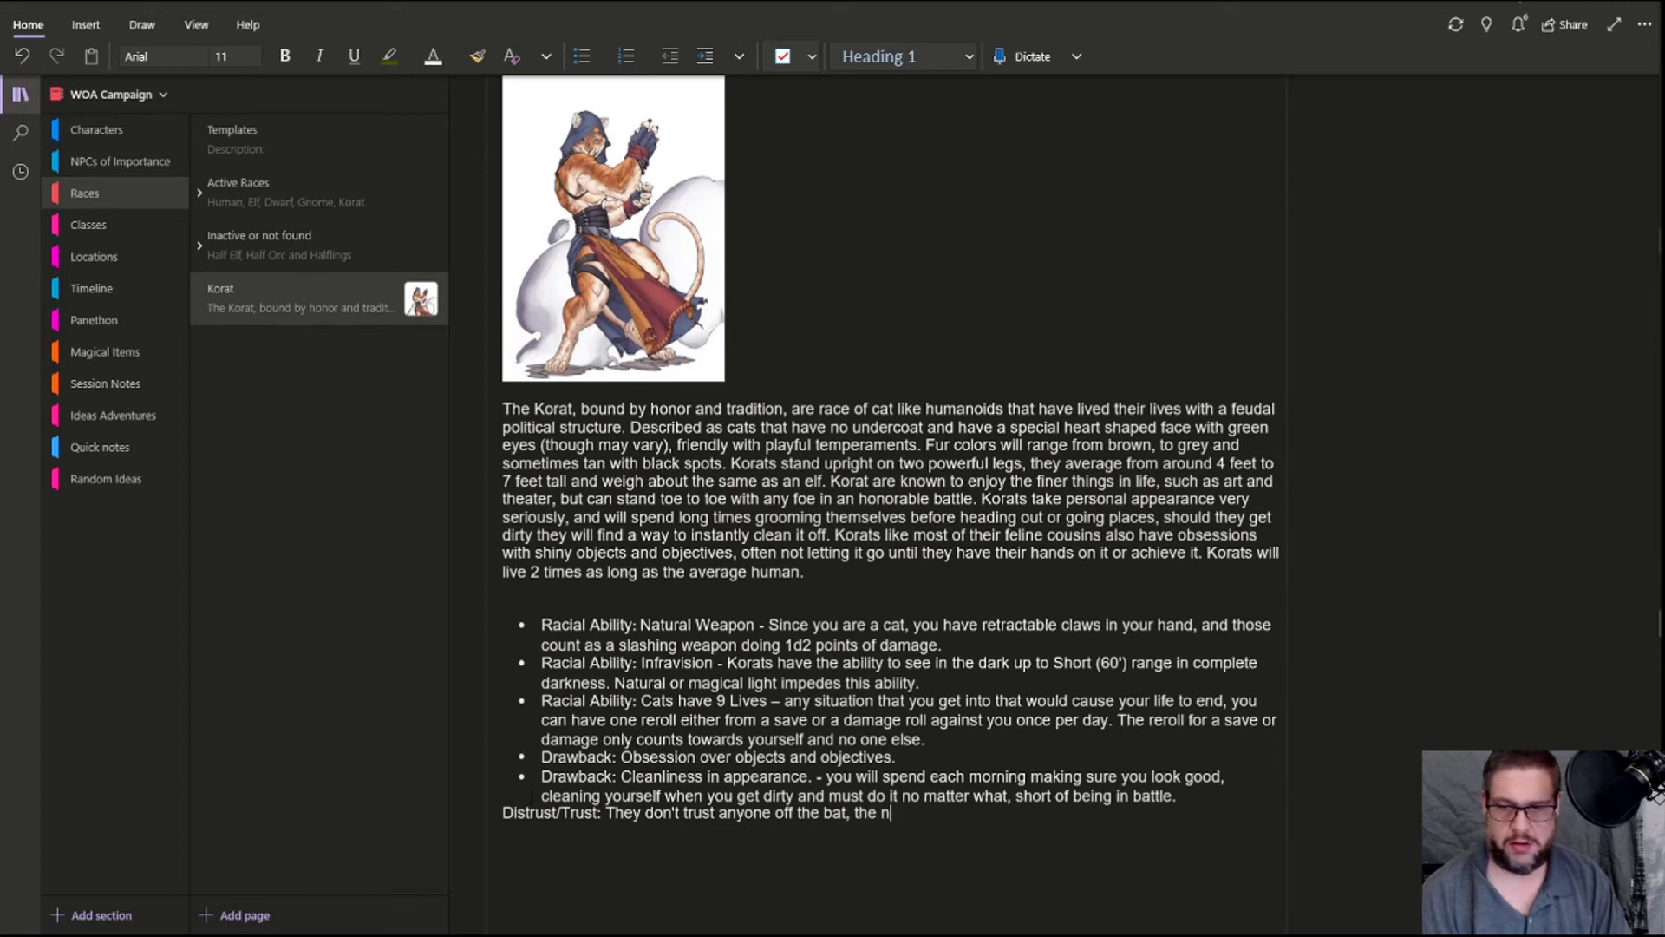
key("BackSpace")
key("BackSpace")
key("BackSpace")
key("BackSpace")
key("BackSpace")
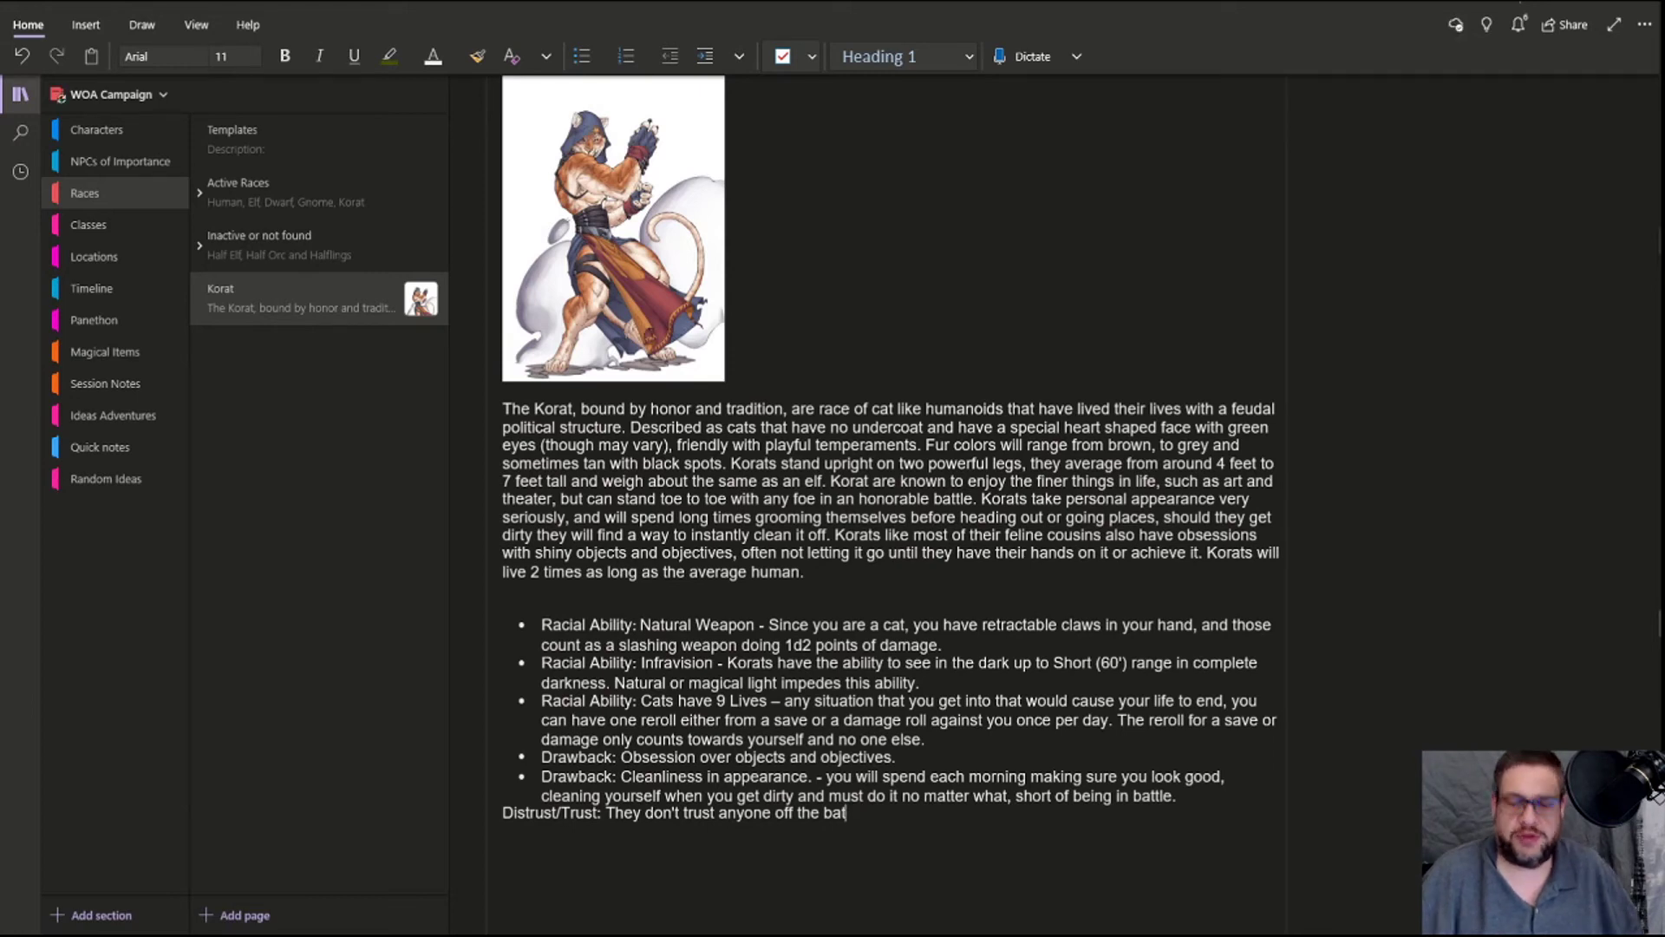
Finish the Distrust/Trust line with ", they want people to earn their trust.".
type(", ")
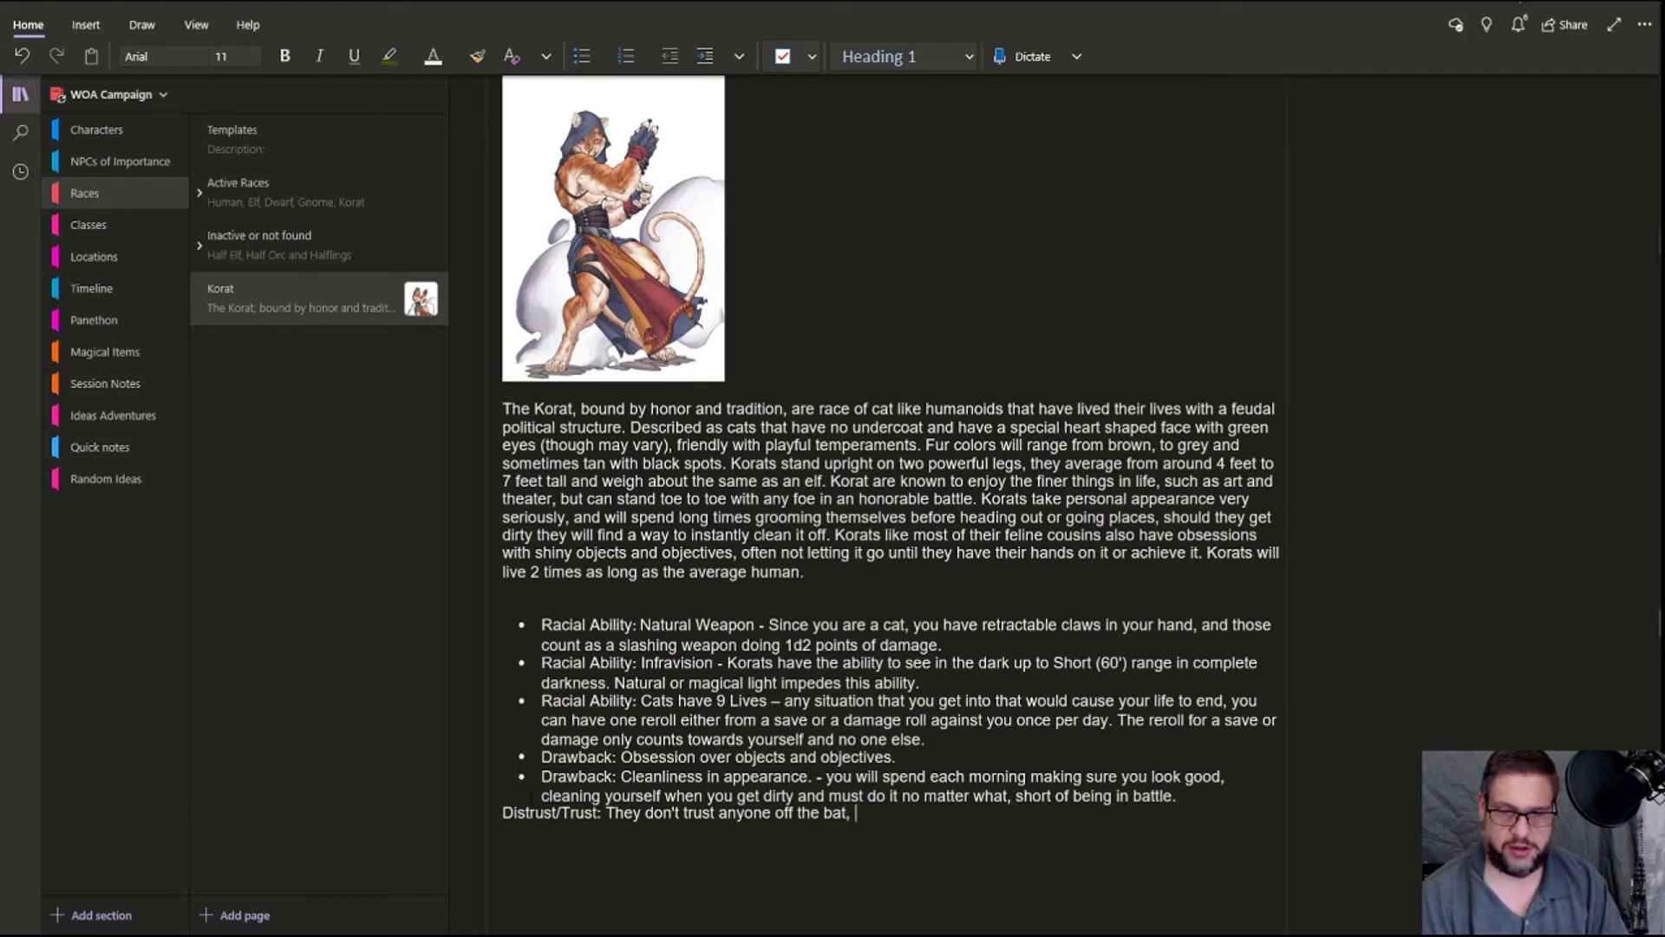
type("they want people t o earn their trust.")
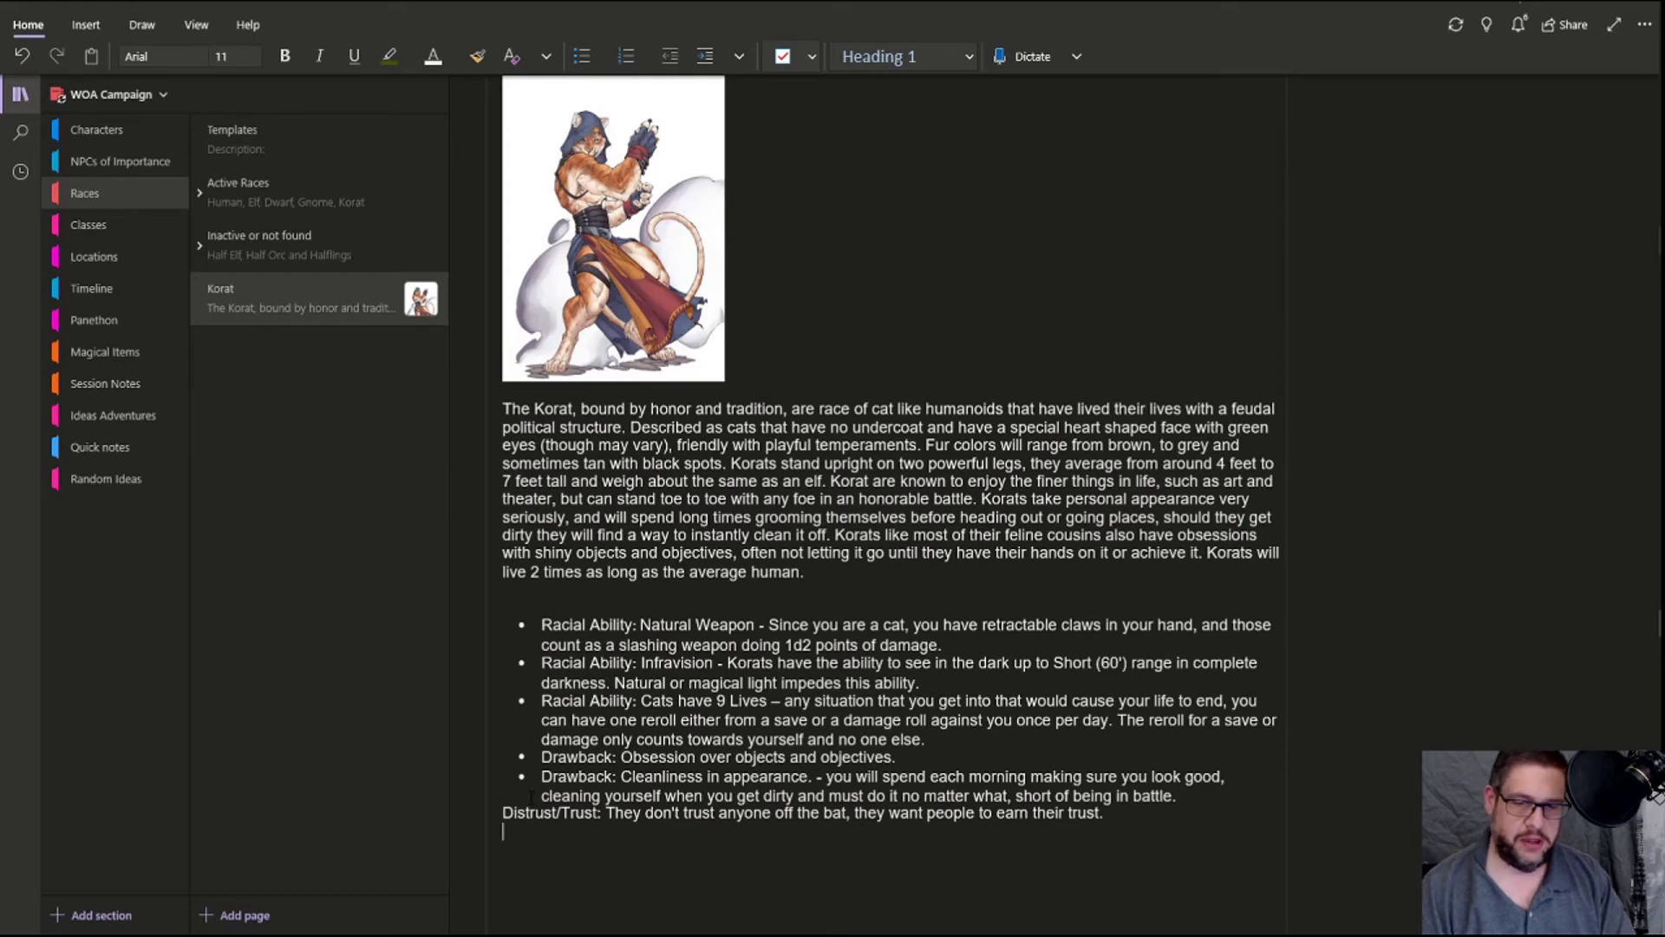
Add the line "Stat Adjustments: +1 to Dex, - 1 Con" below the Distrust/Trust line, separated by a blank line.
type("STa")
key("BackSpace")
key("BackSpace")
type("t")
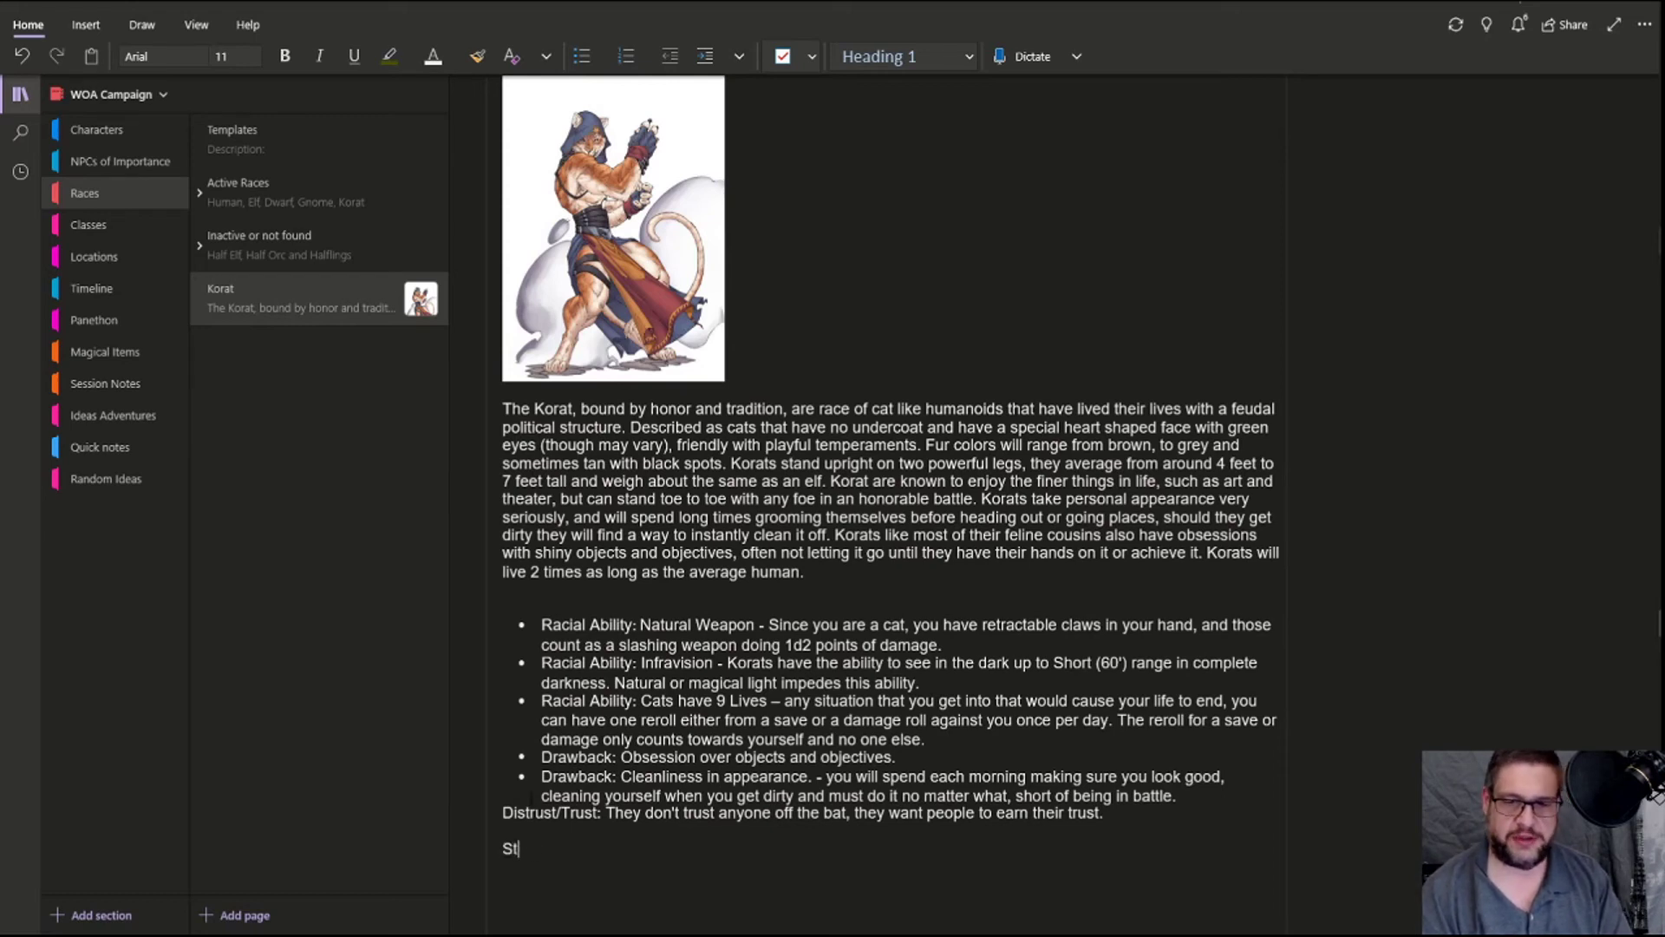
type("at Adjustments:")
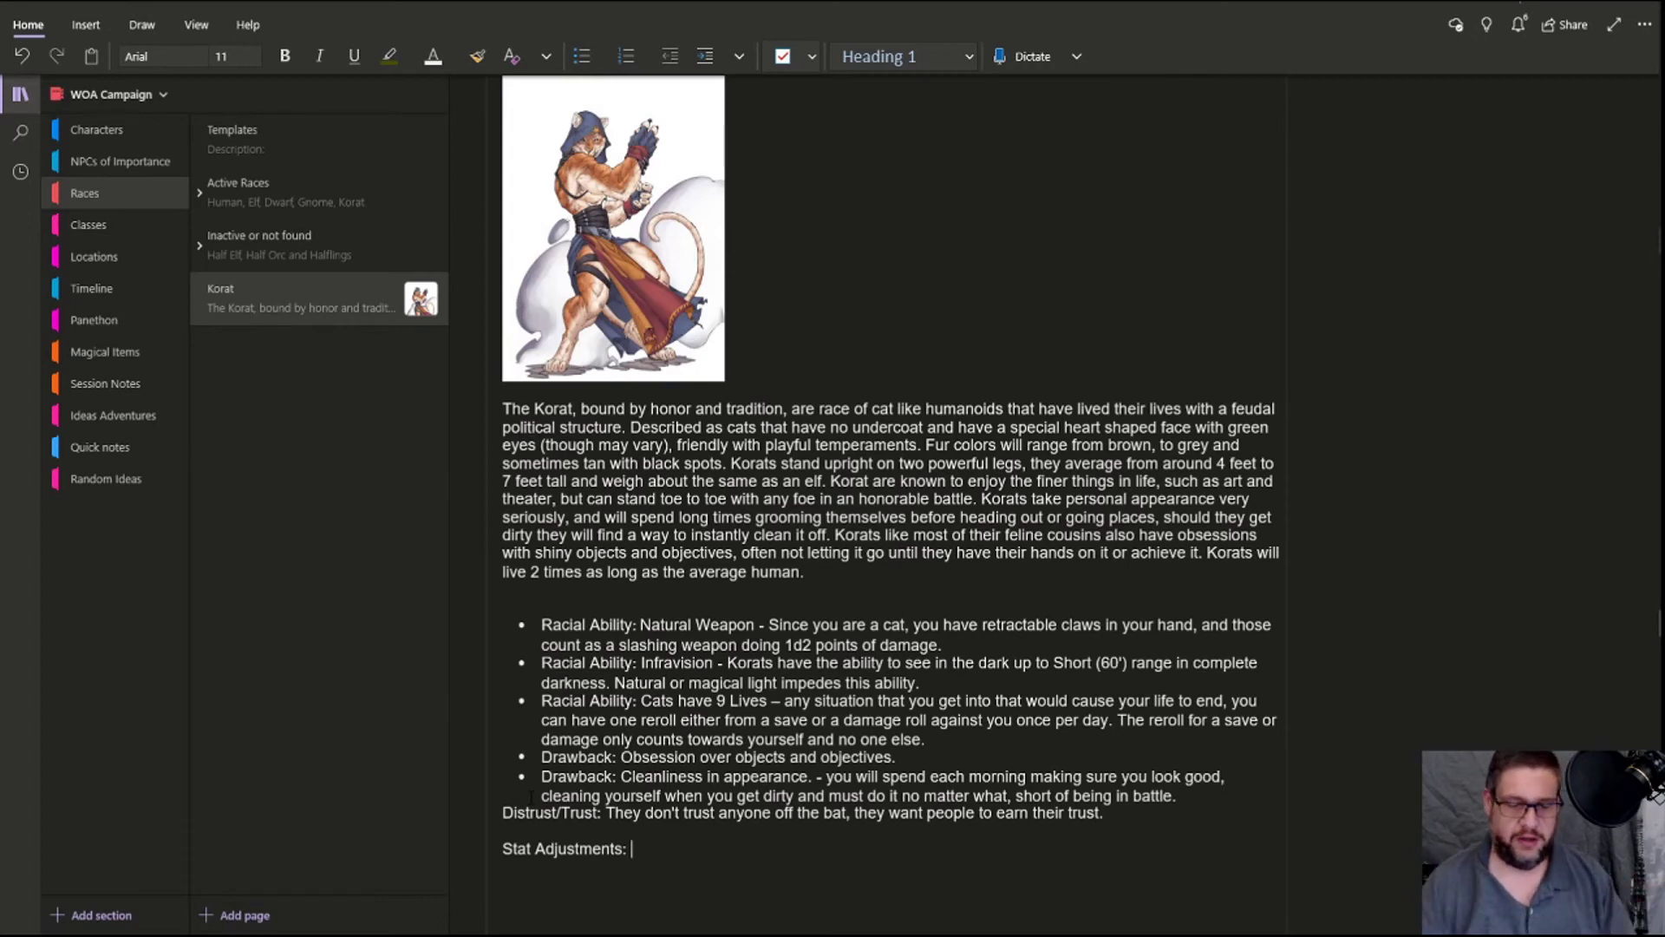
type("=+")
key("BackSpace")
key("BackSpace")
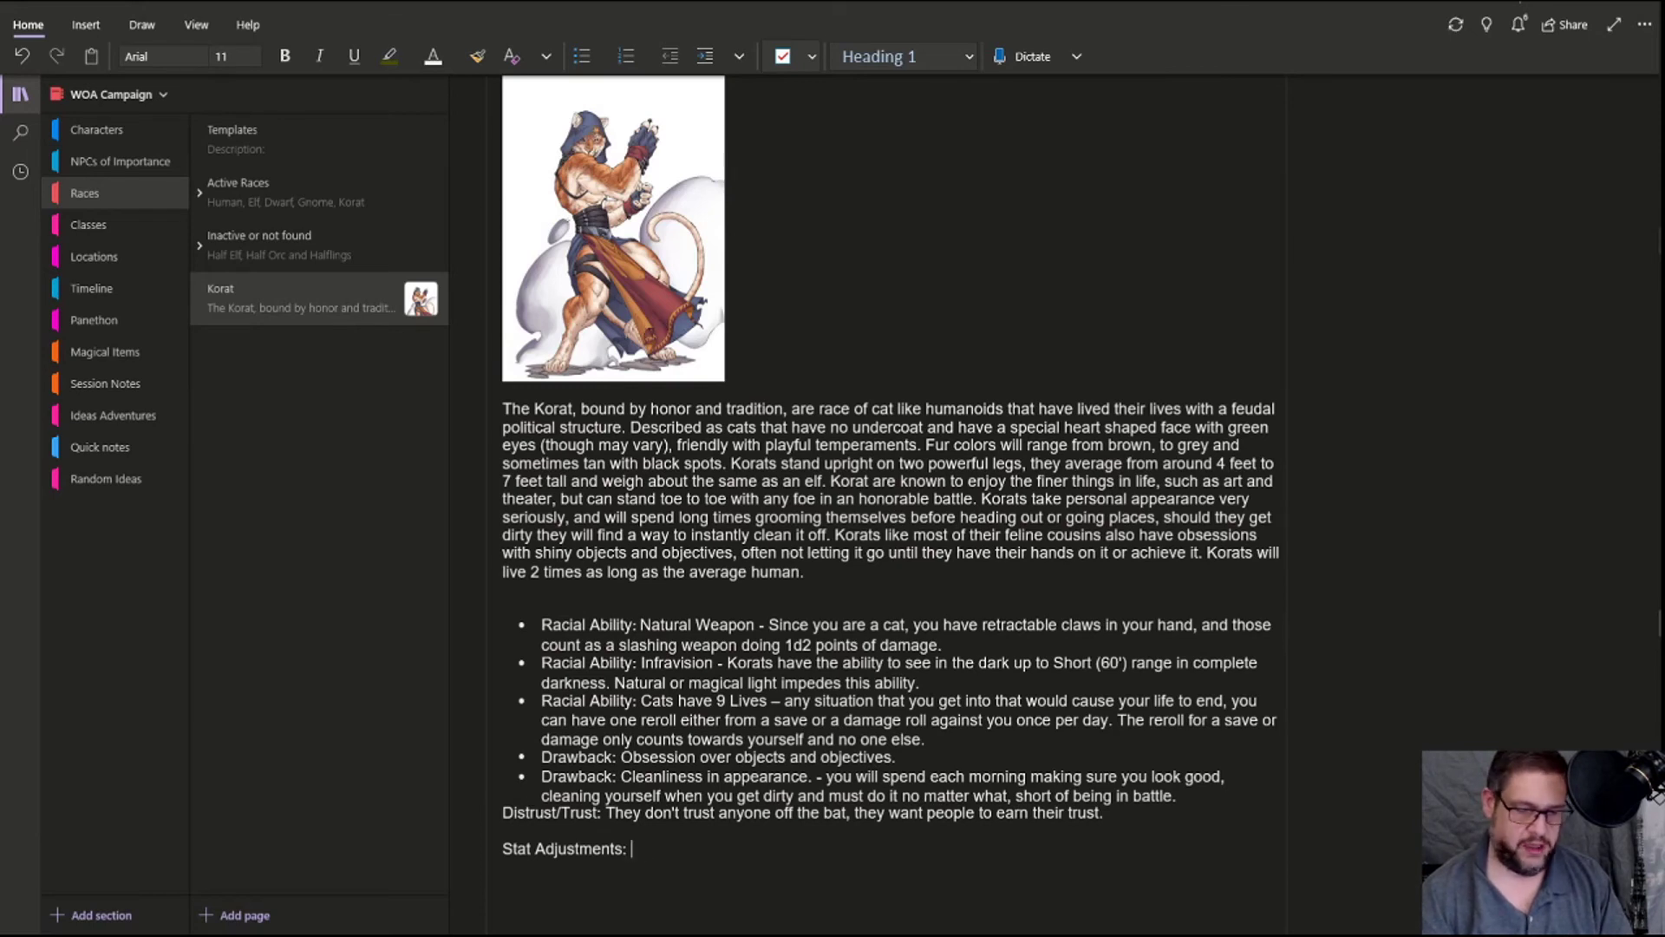
type("+1 to Dex, - 1 Con")
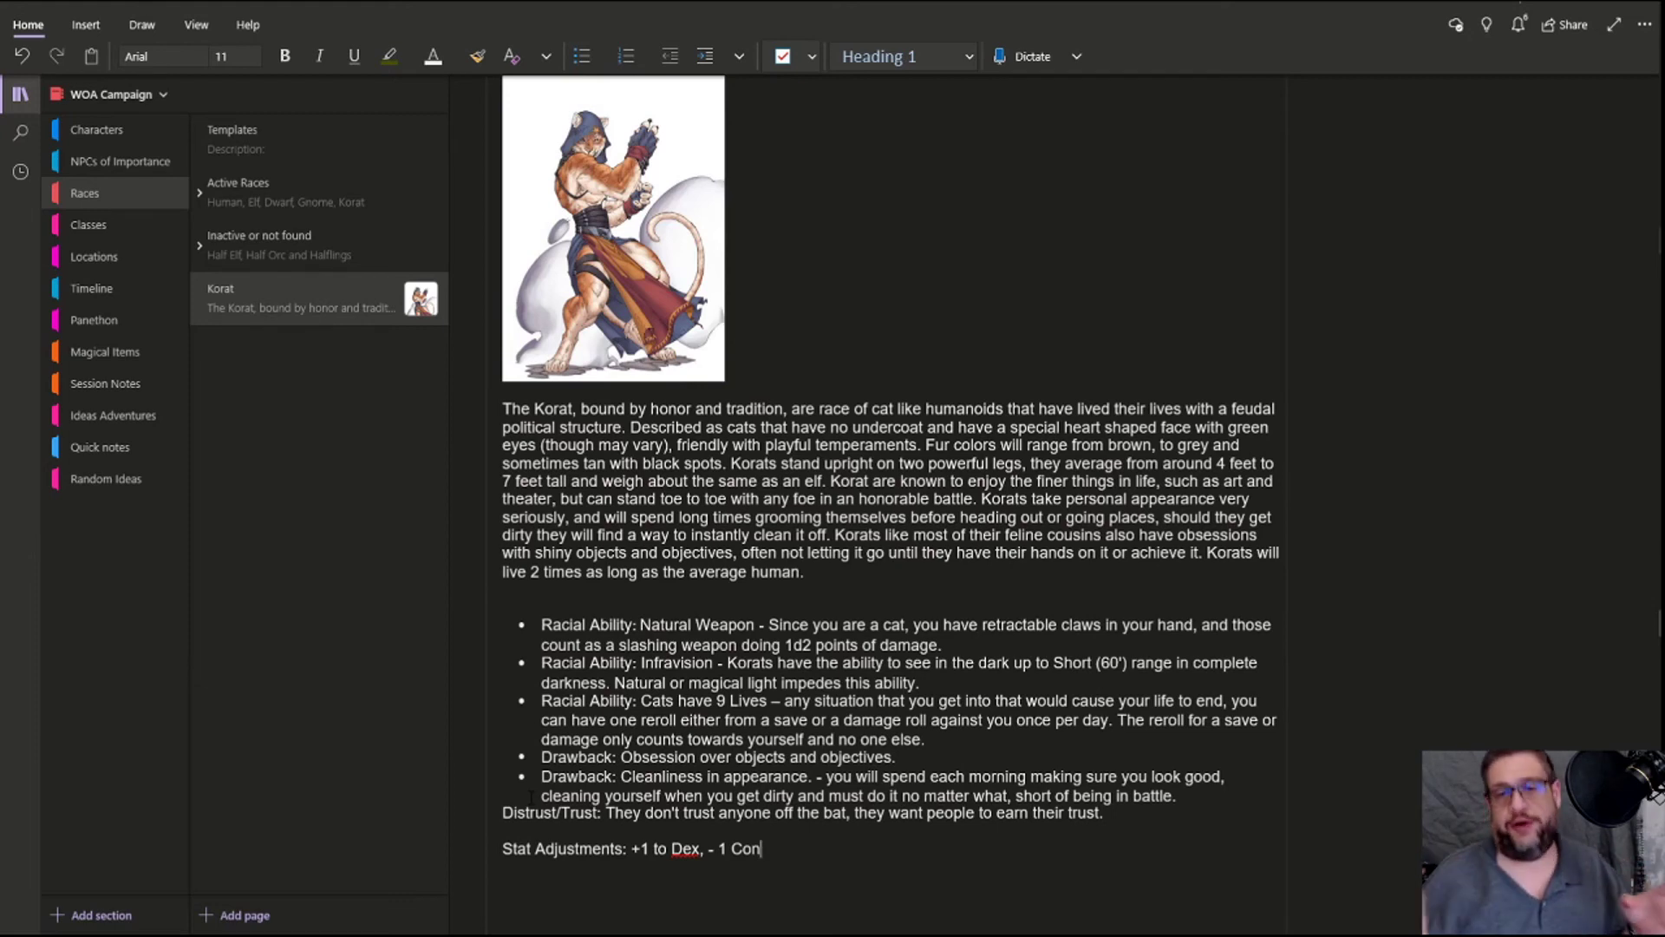
Start a new line directly below the Stat Adjustments line with the label "Restrictions: ".
key("Return")
type("Retstri")
key("BackSpace")
key("BackSpace")
key("BackSpace")
key("BackSpace")
key("BackSpace")
type("strictions: ")
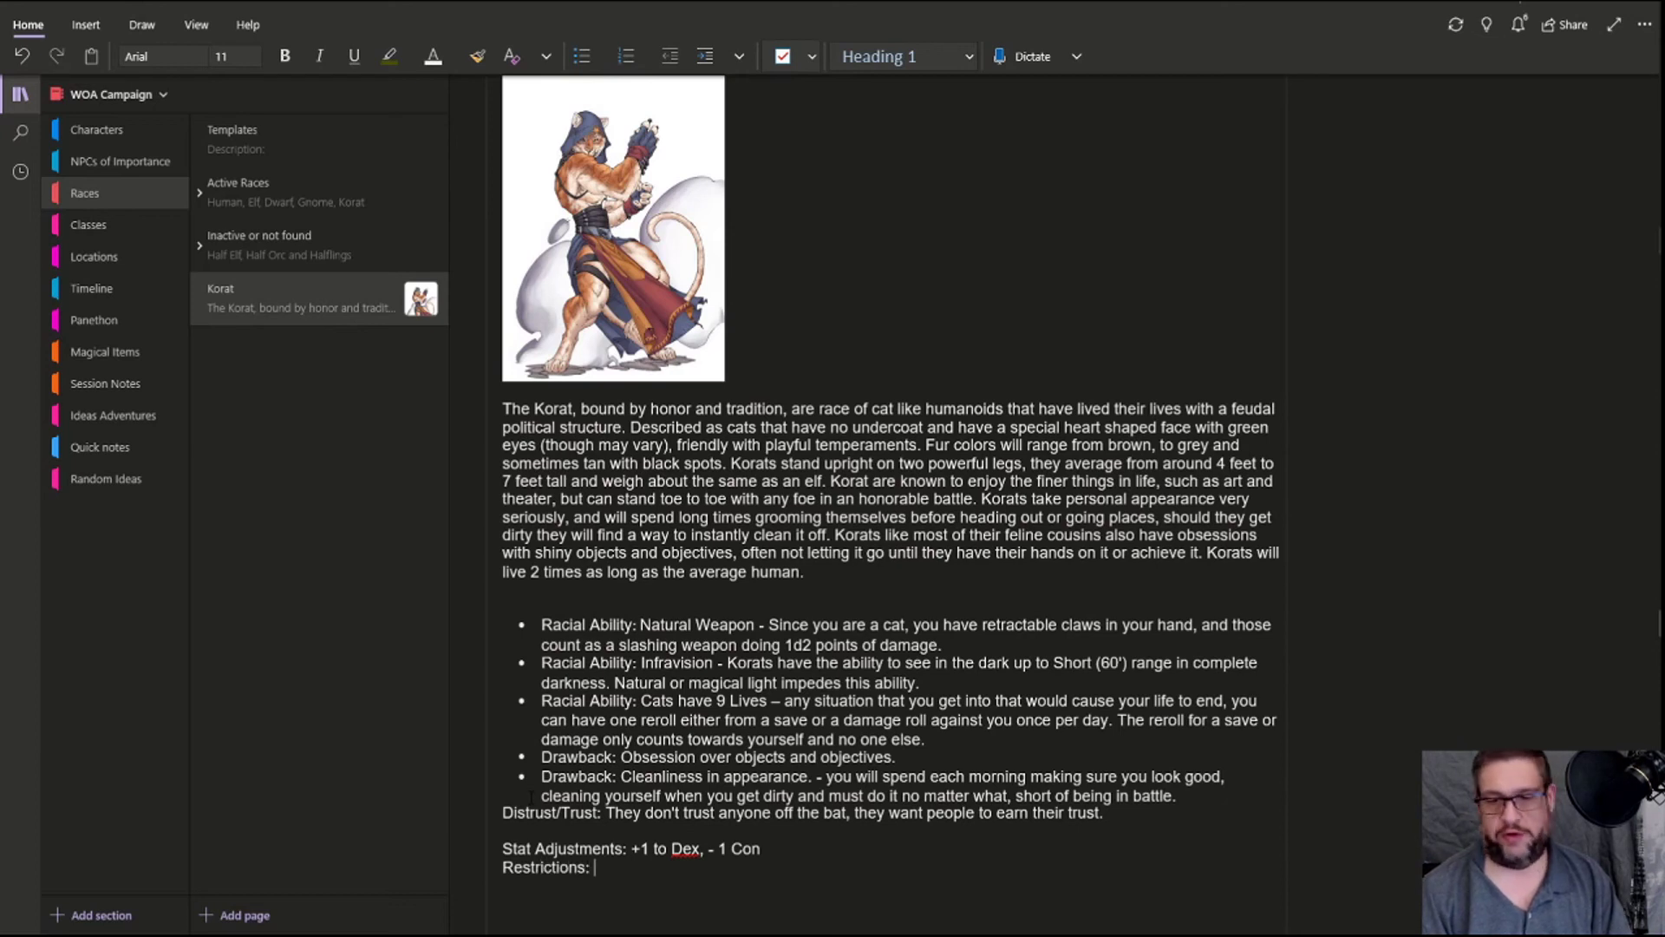
Fill in the Restrictions line with "Fighter type classes, Cleric based classes, Thief like classes.".
type("N")
key("BackSpace")
type("F")
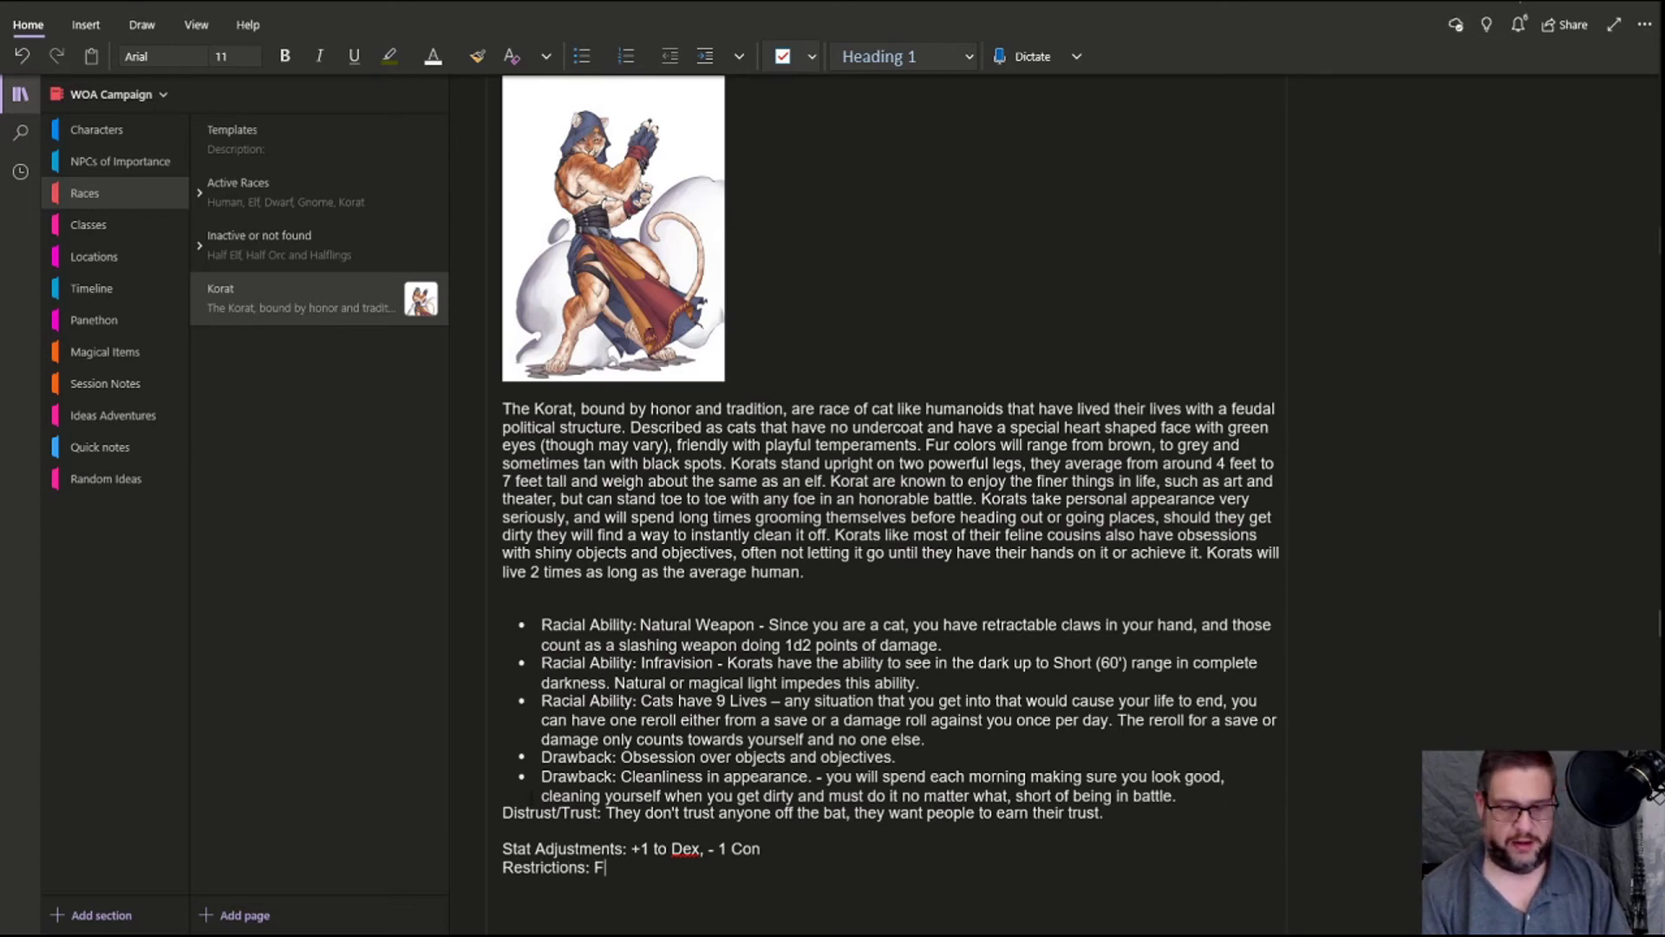
type("ighter type cla")
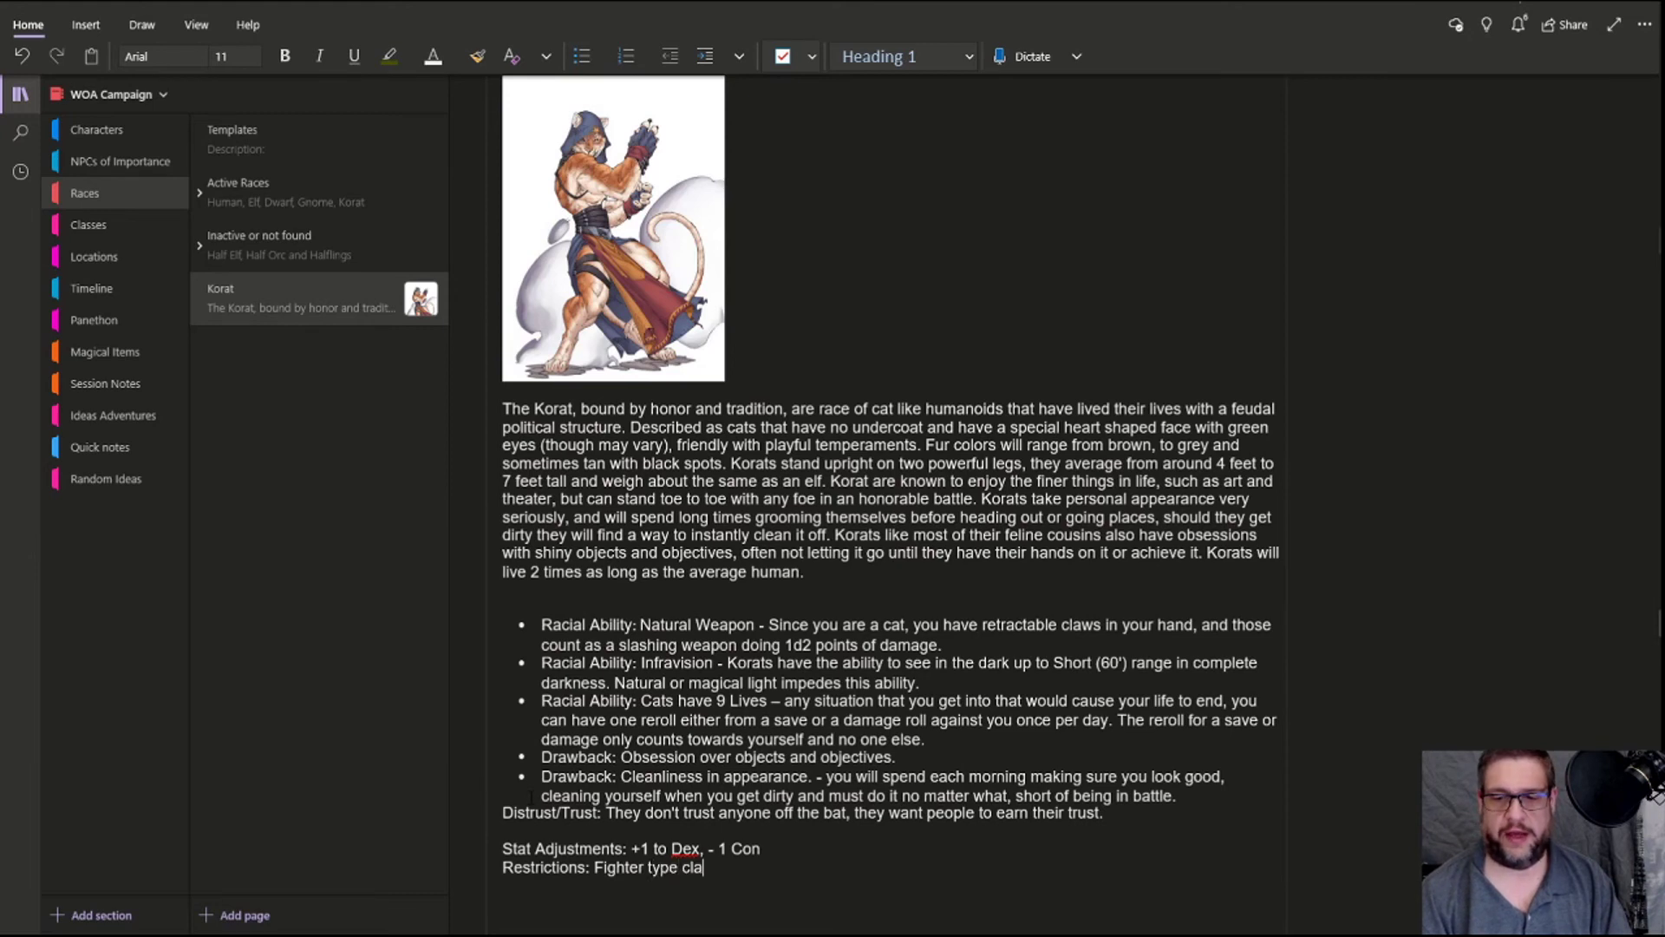
type("sses, CLe")
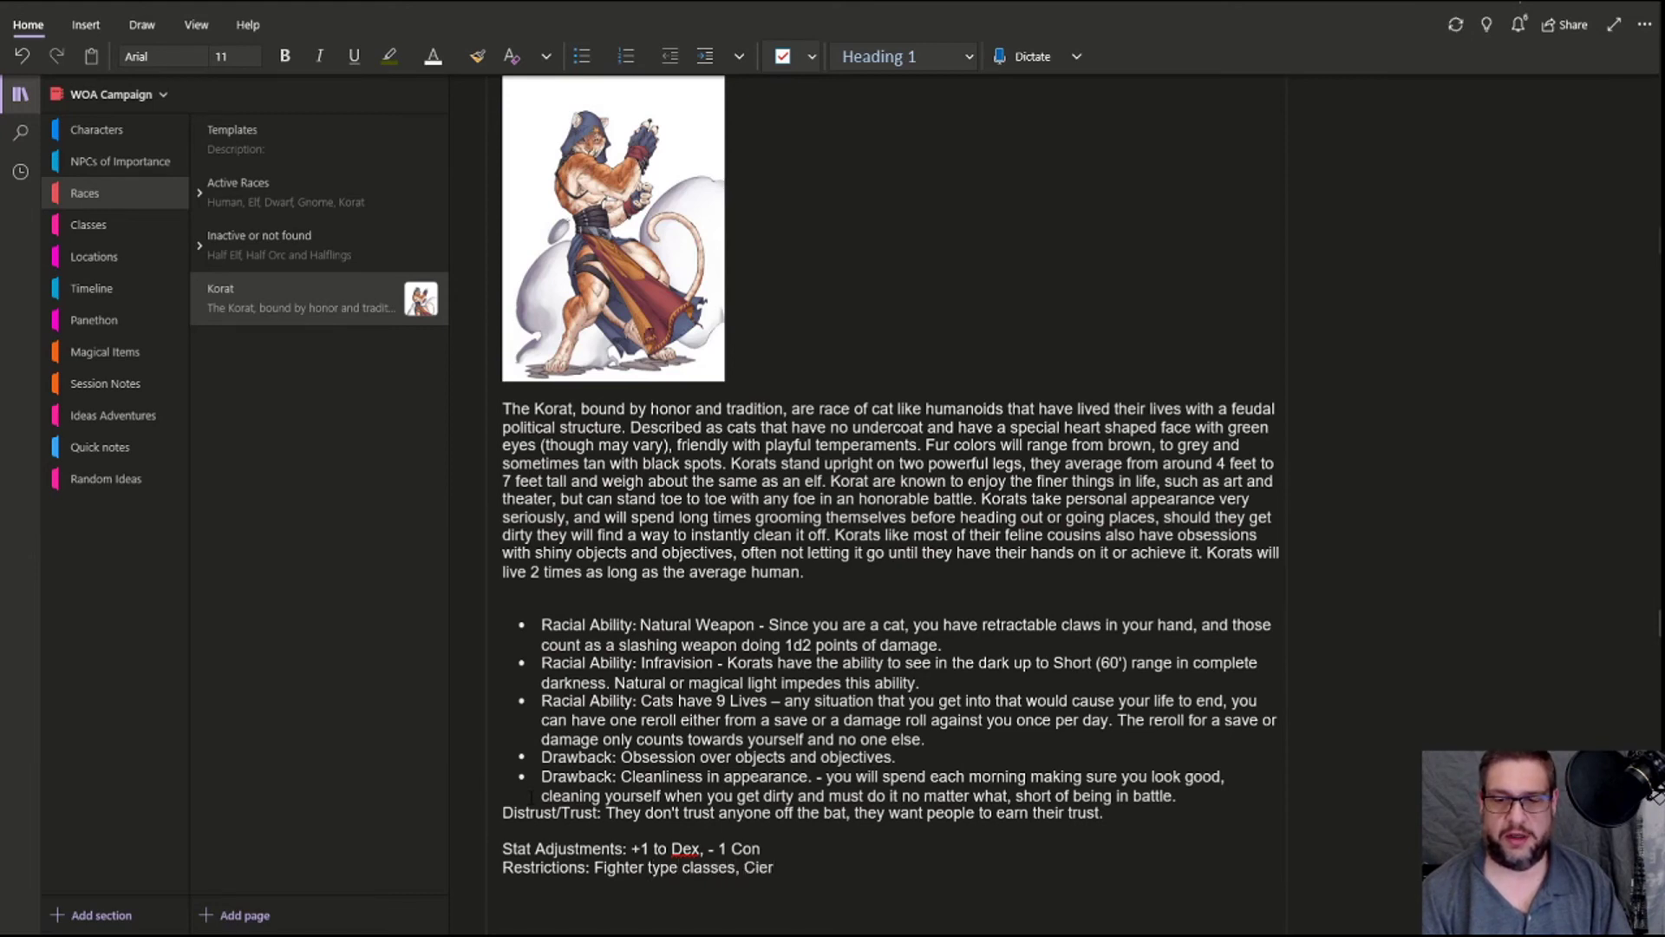
key("BackSpace")
key("BackSpace")
type("Le")
key("BackSpace")
key("BackSpace")
type("leric based classes")
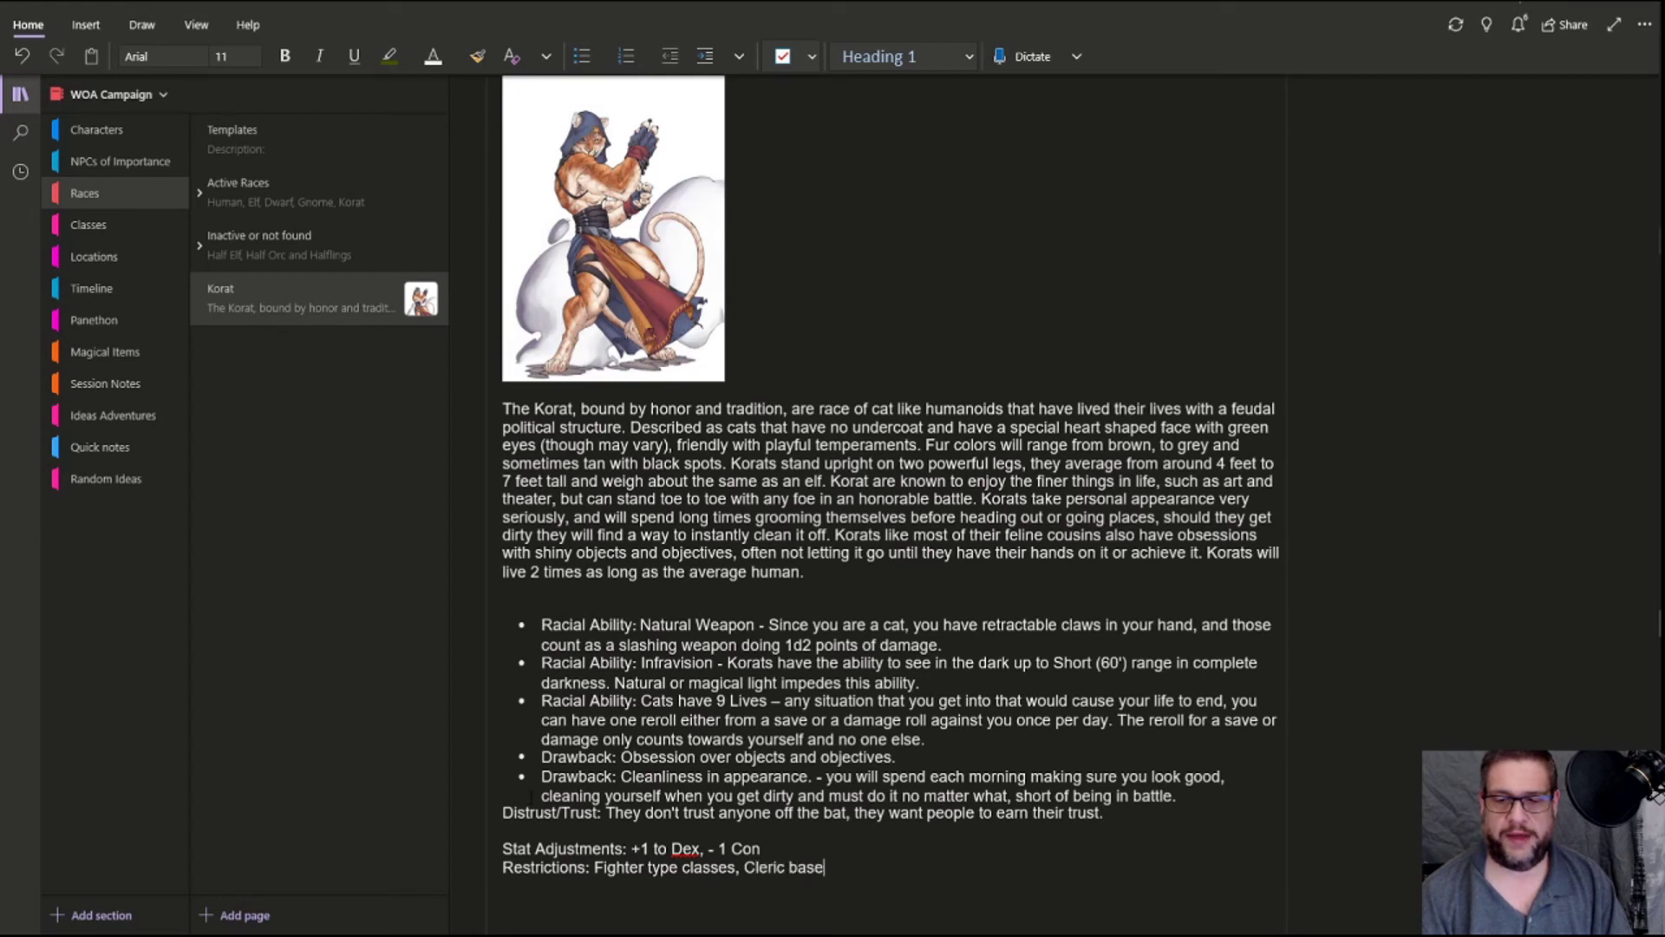
type(", ")
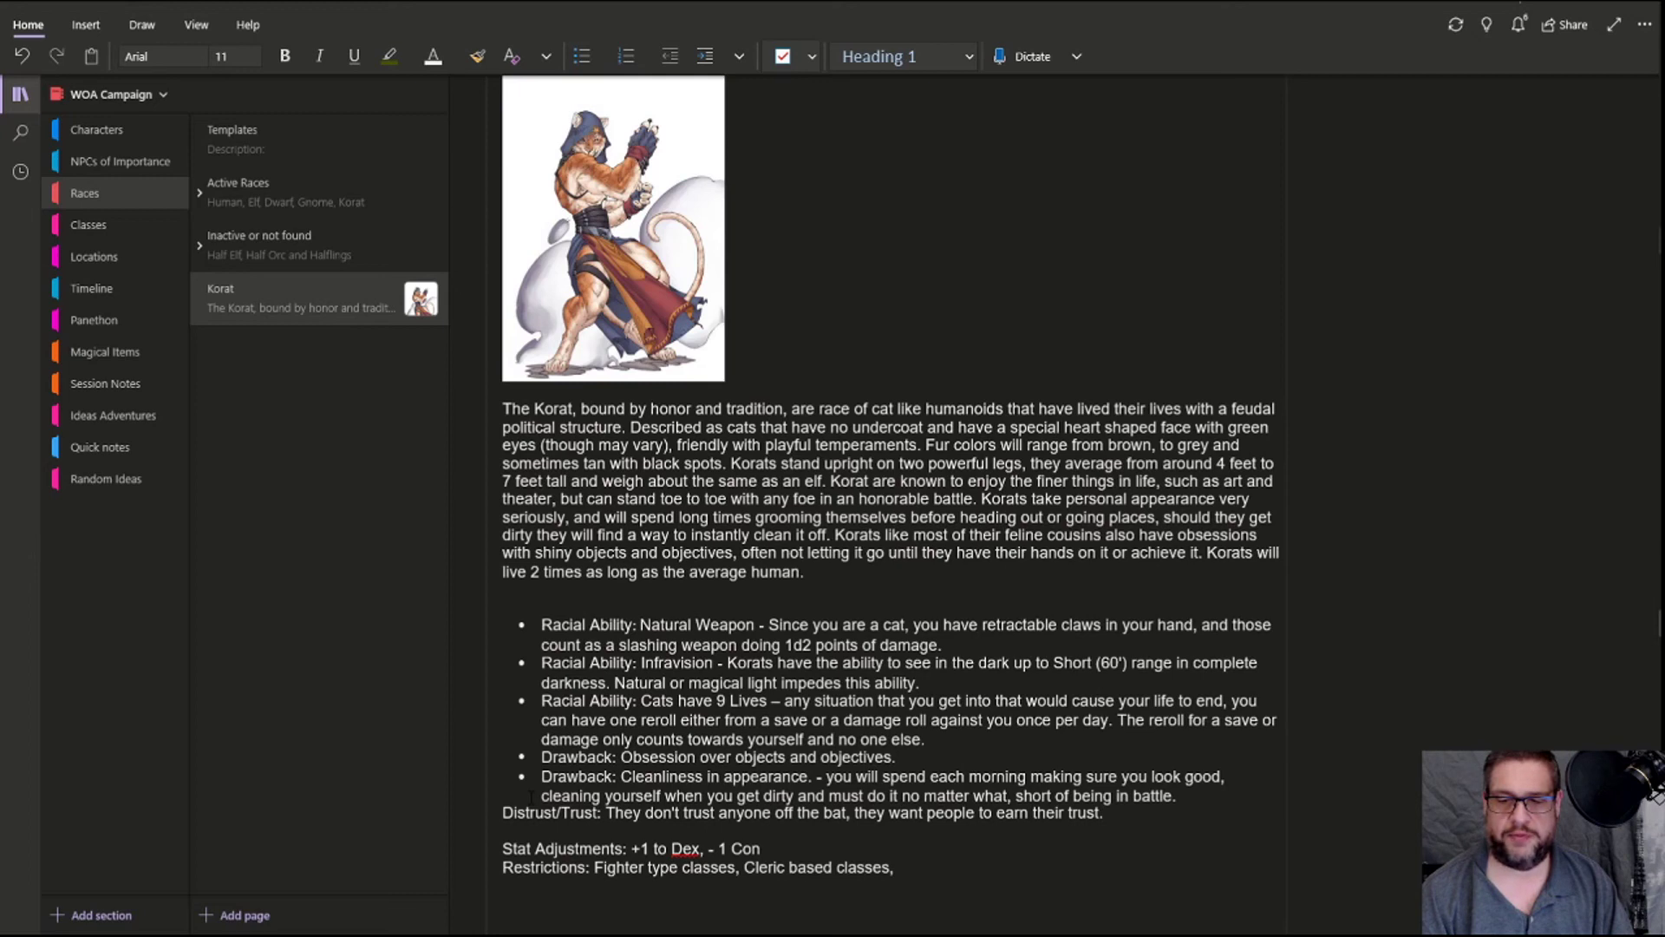
type("Thief like classes")
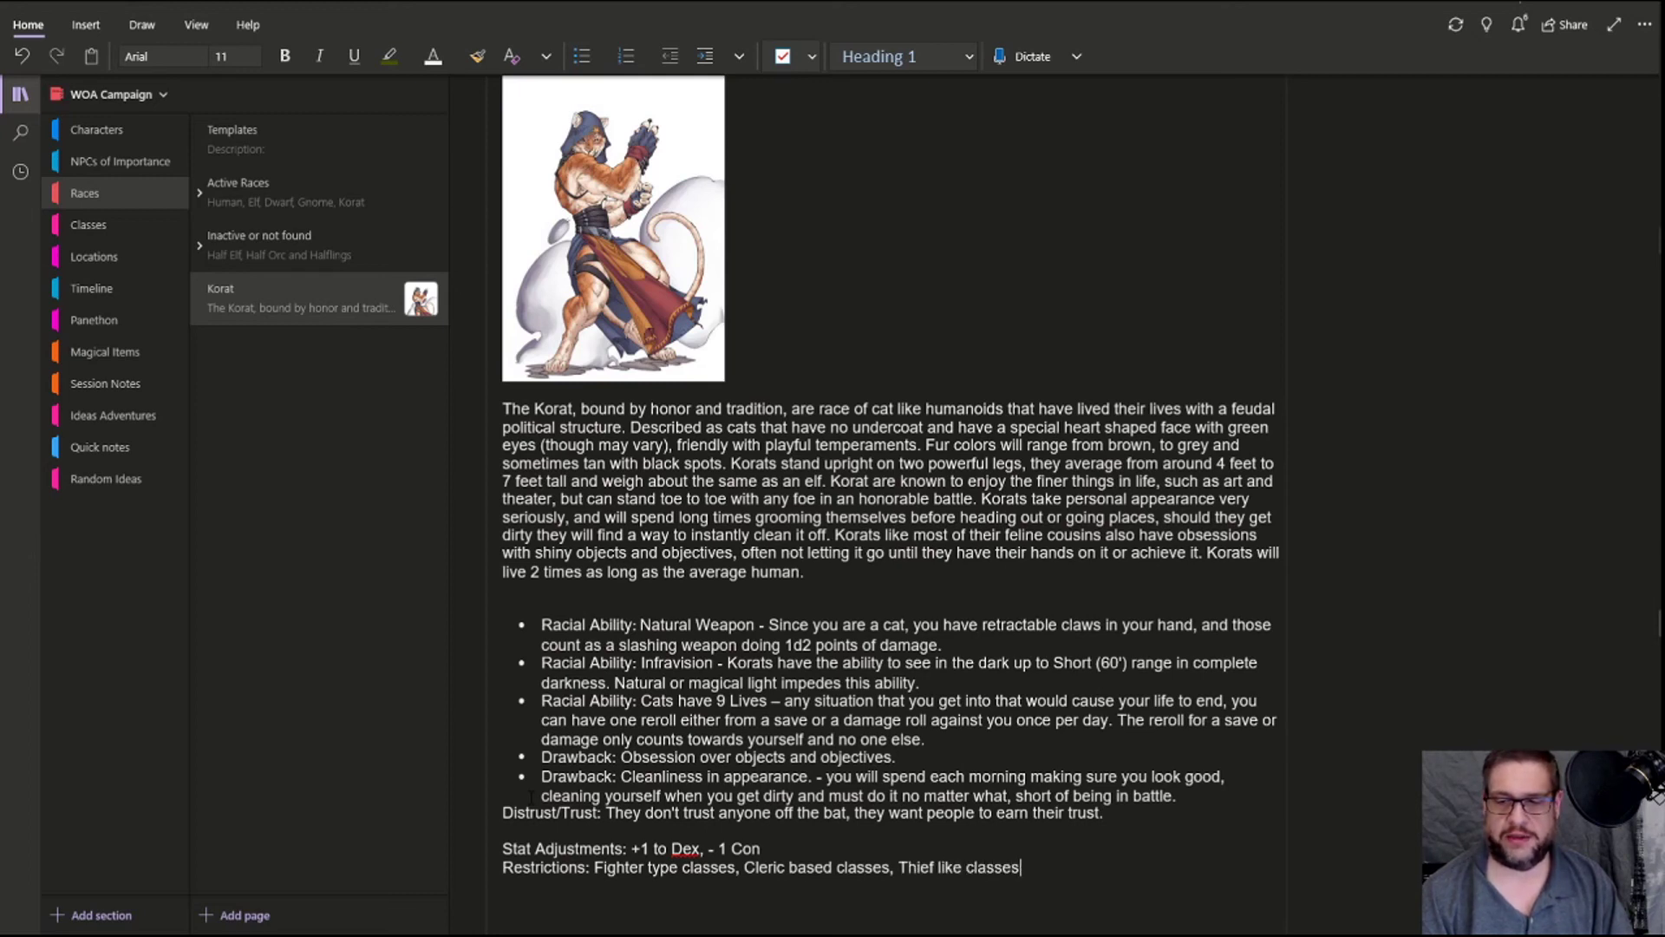
type(".")
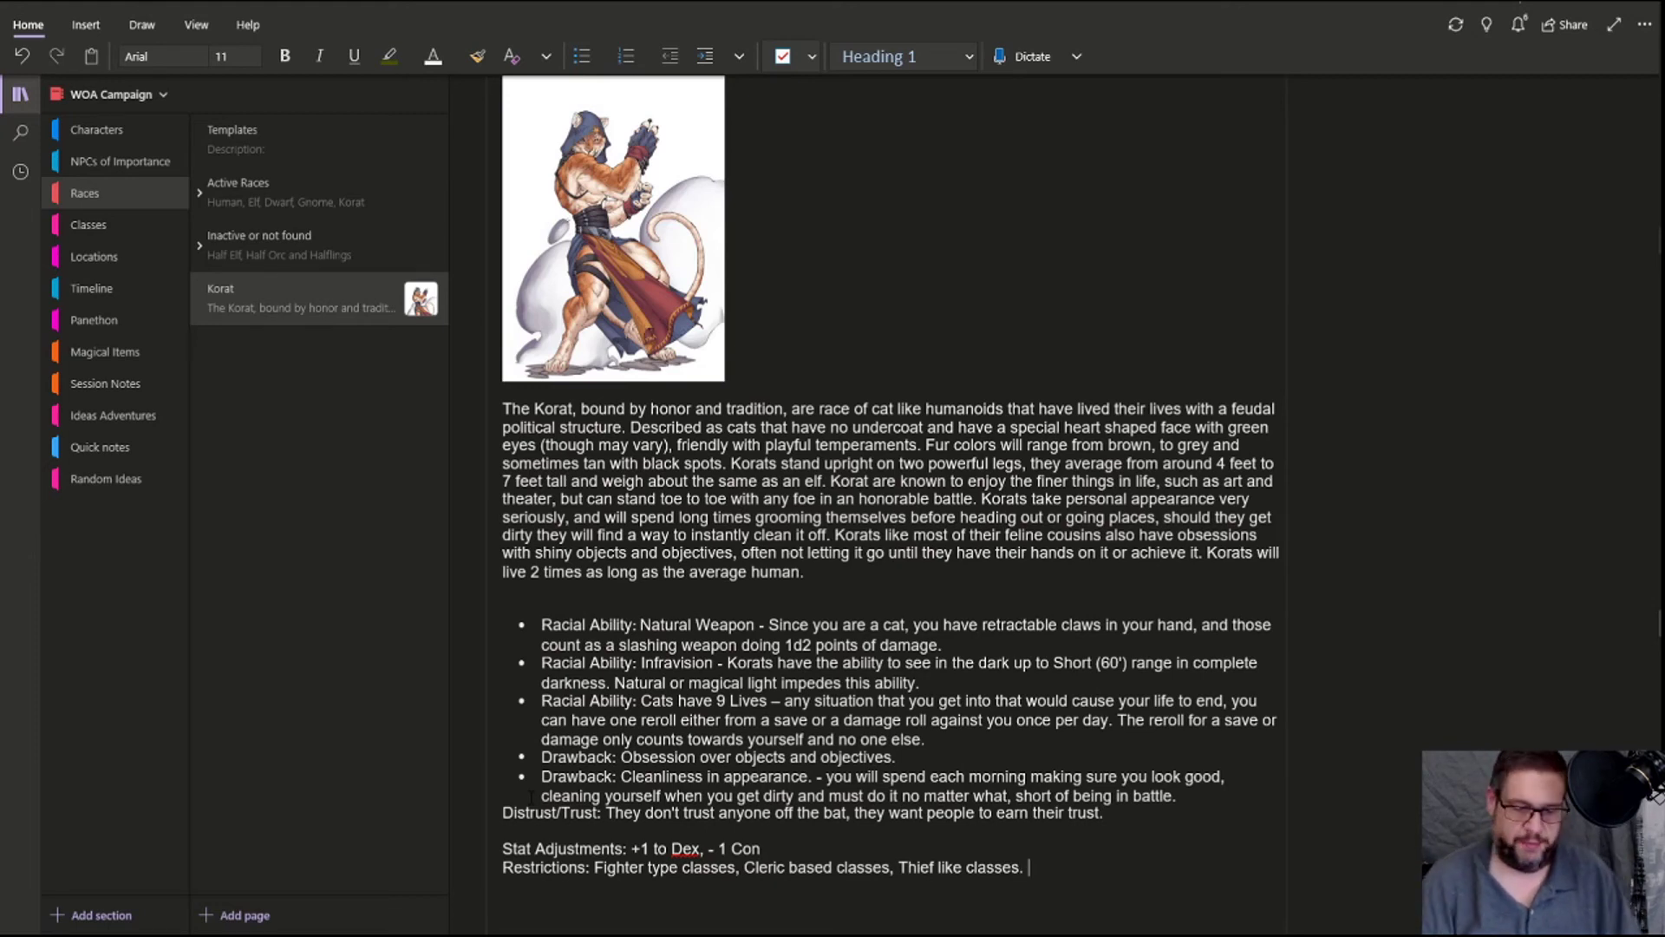
Append "Magic-User level 6" to the end of the Restrictions line.
type(" Magic u")
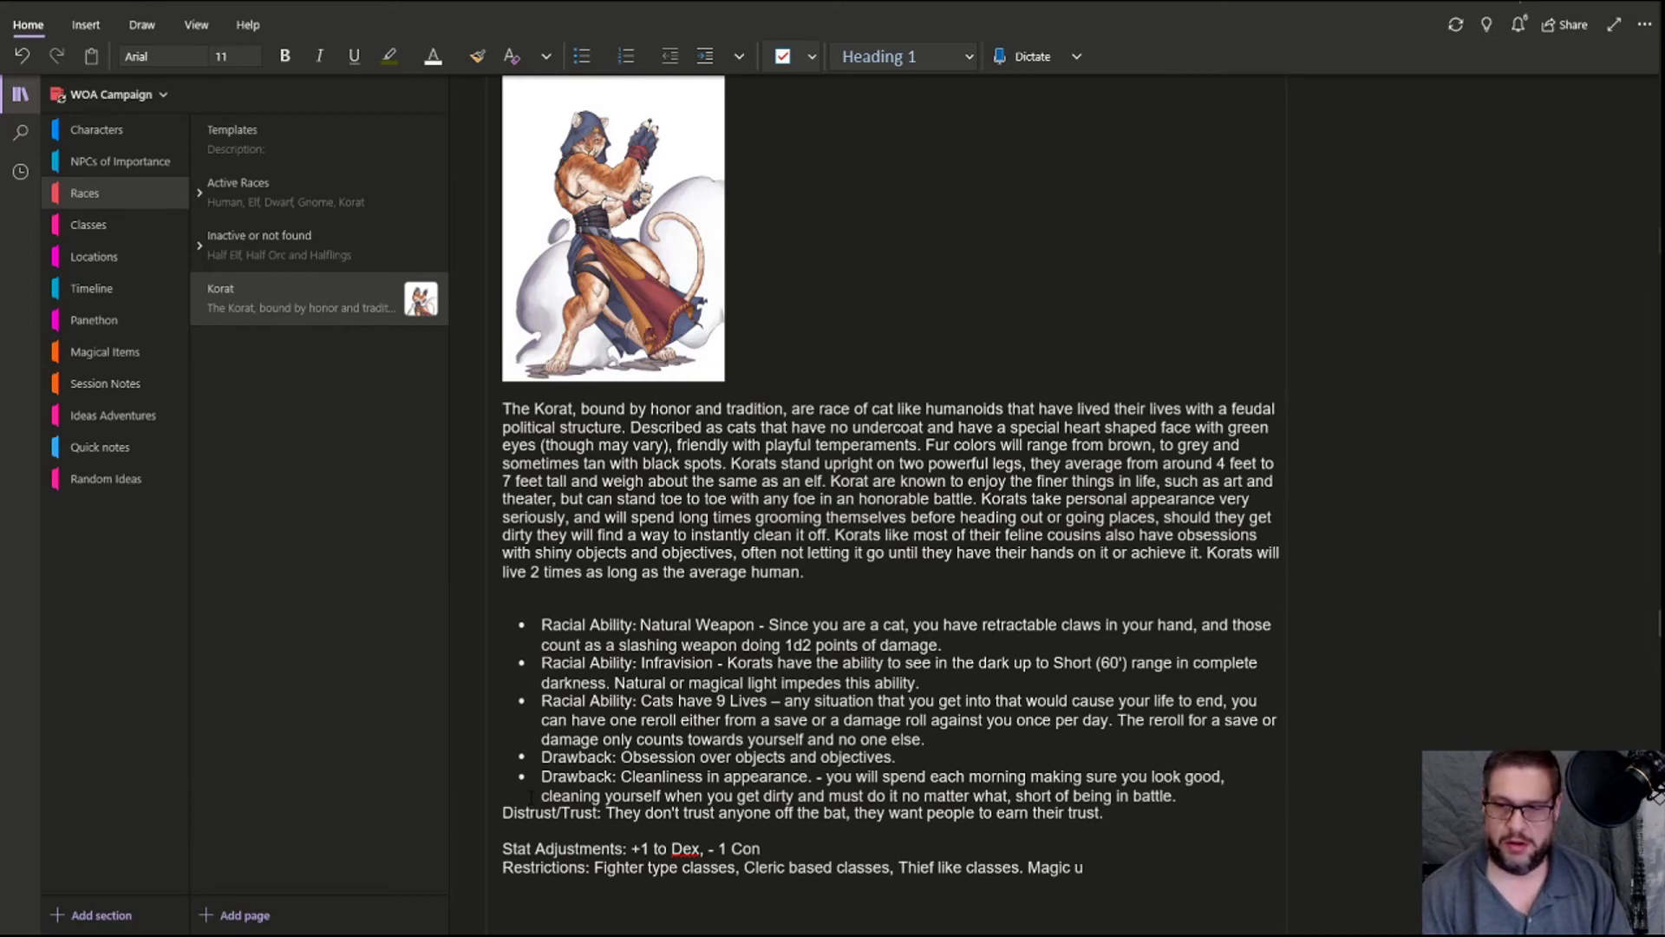
key("BackSpace")
key("BackSpace")
type("-User")
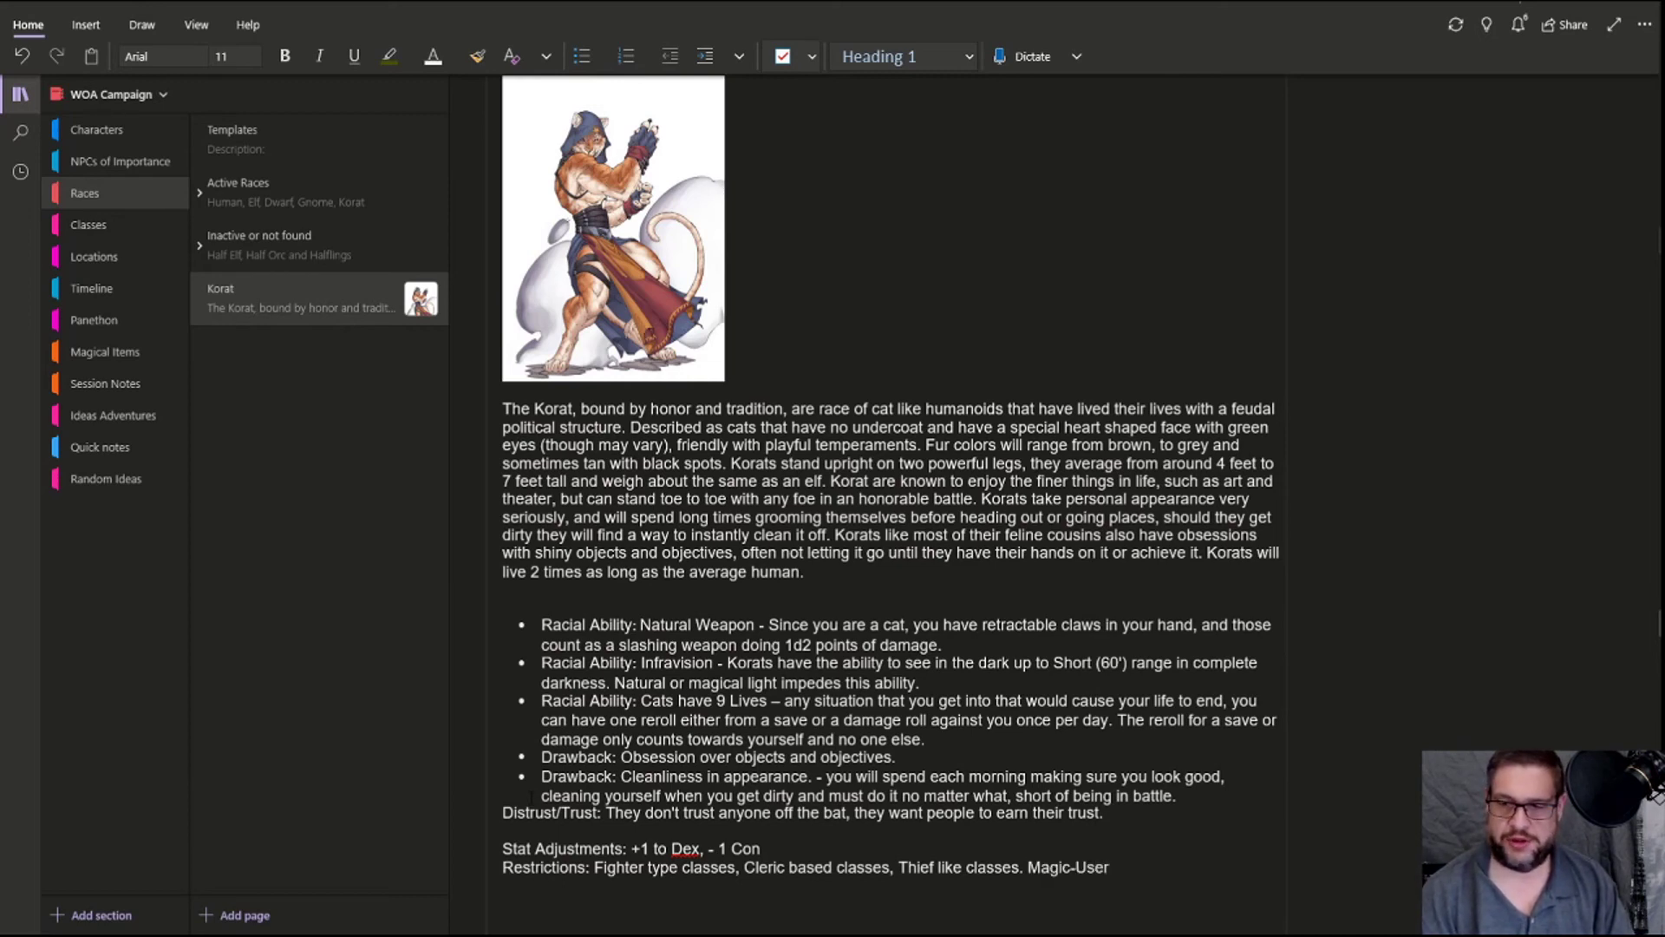
type(" level 6")
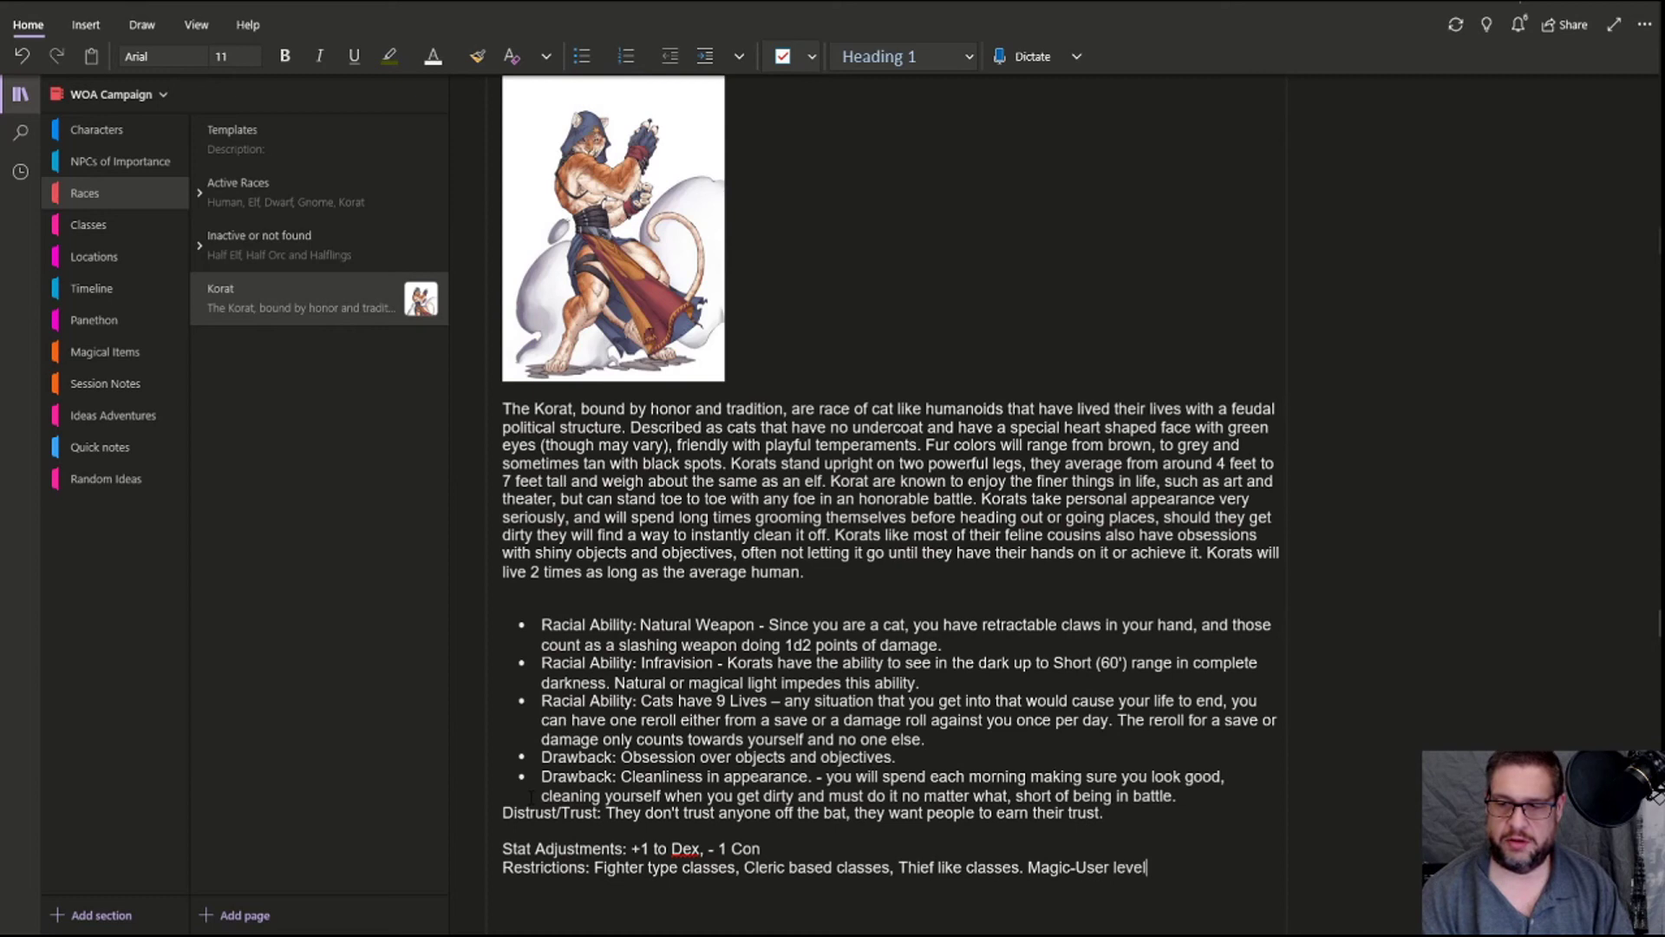